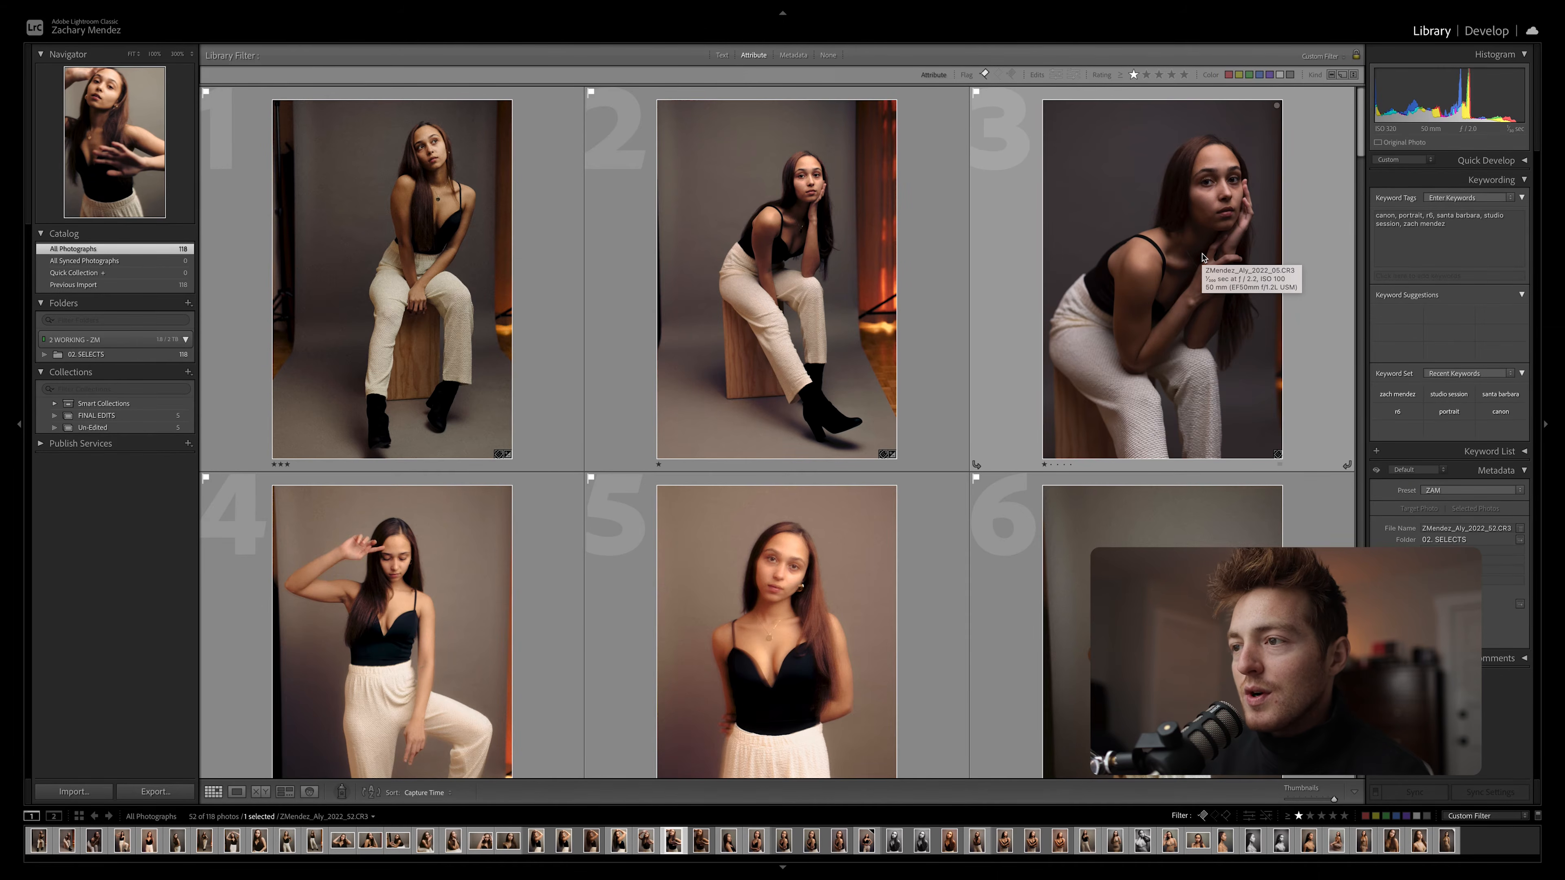
Open a standing studio portrait with the black top and cream pants in the Develop module
scroll(1202, 258, down, 15)
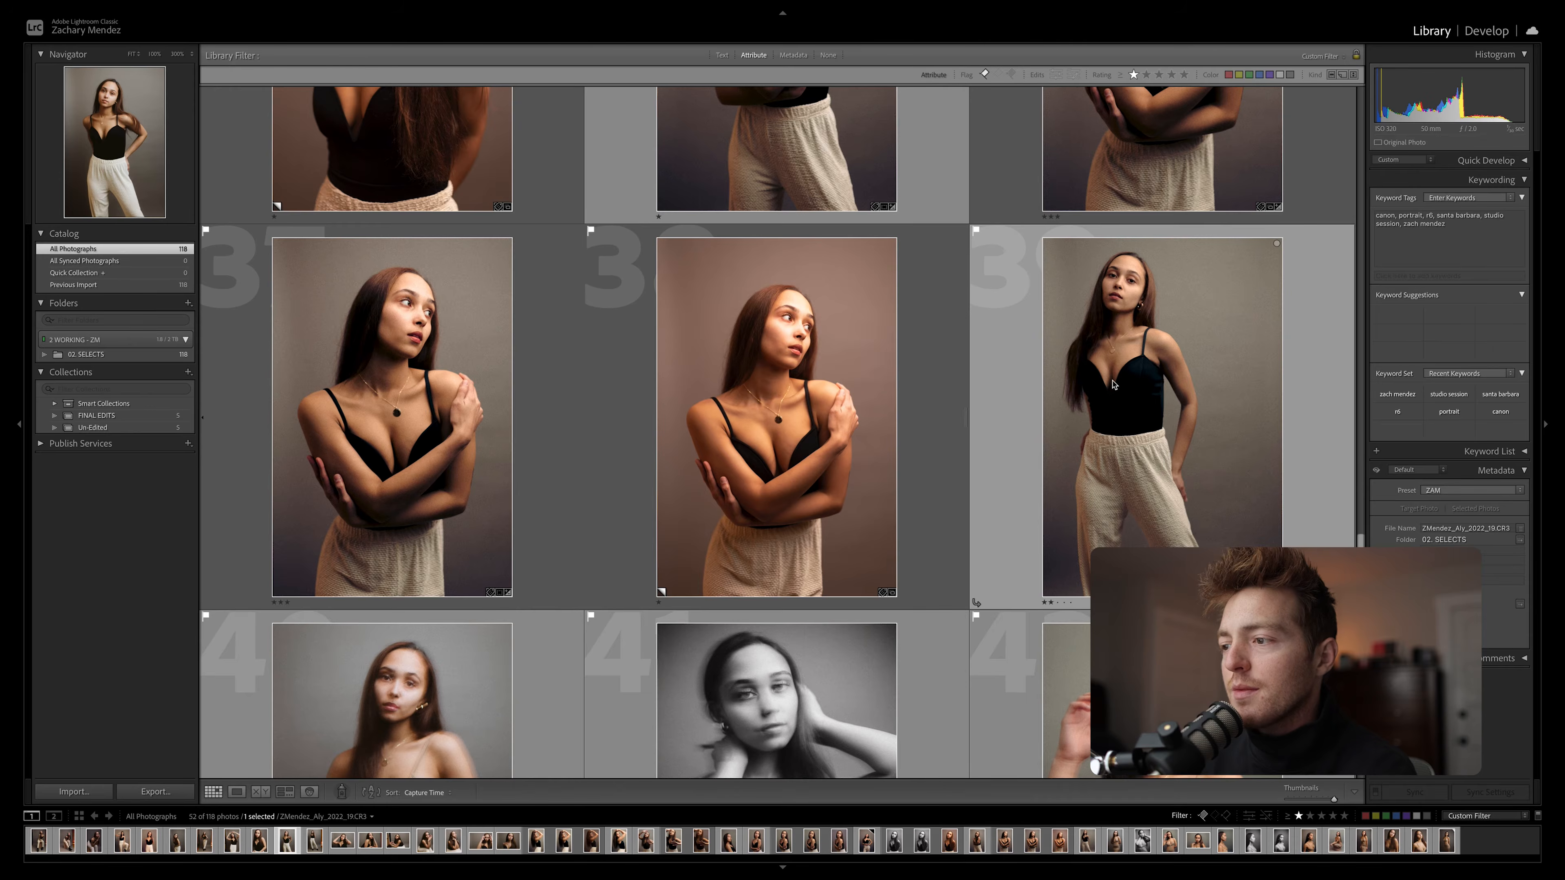
double_click(1112, 384)
key(d)
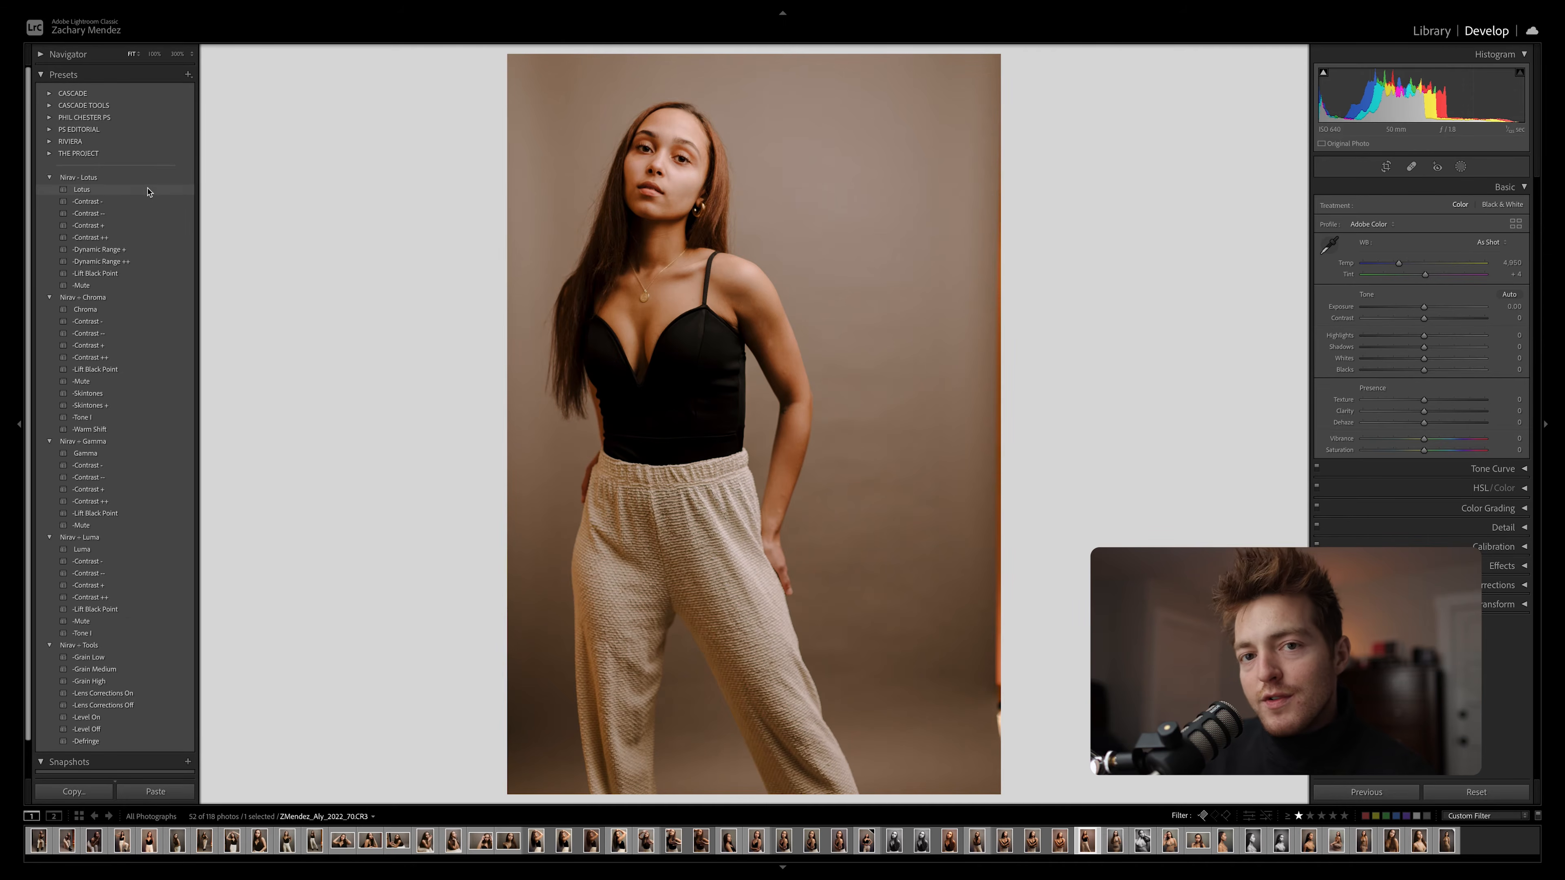
Try the Lotus and Chroma presets on the portrait, and settle on Gamma with its Contrast - variation
click(106, 192)
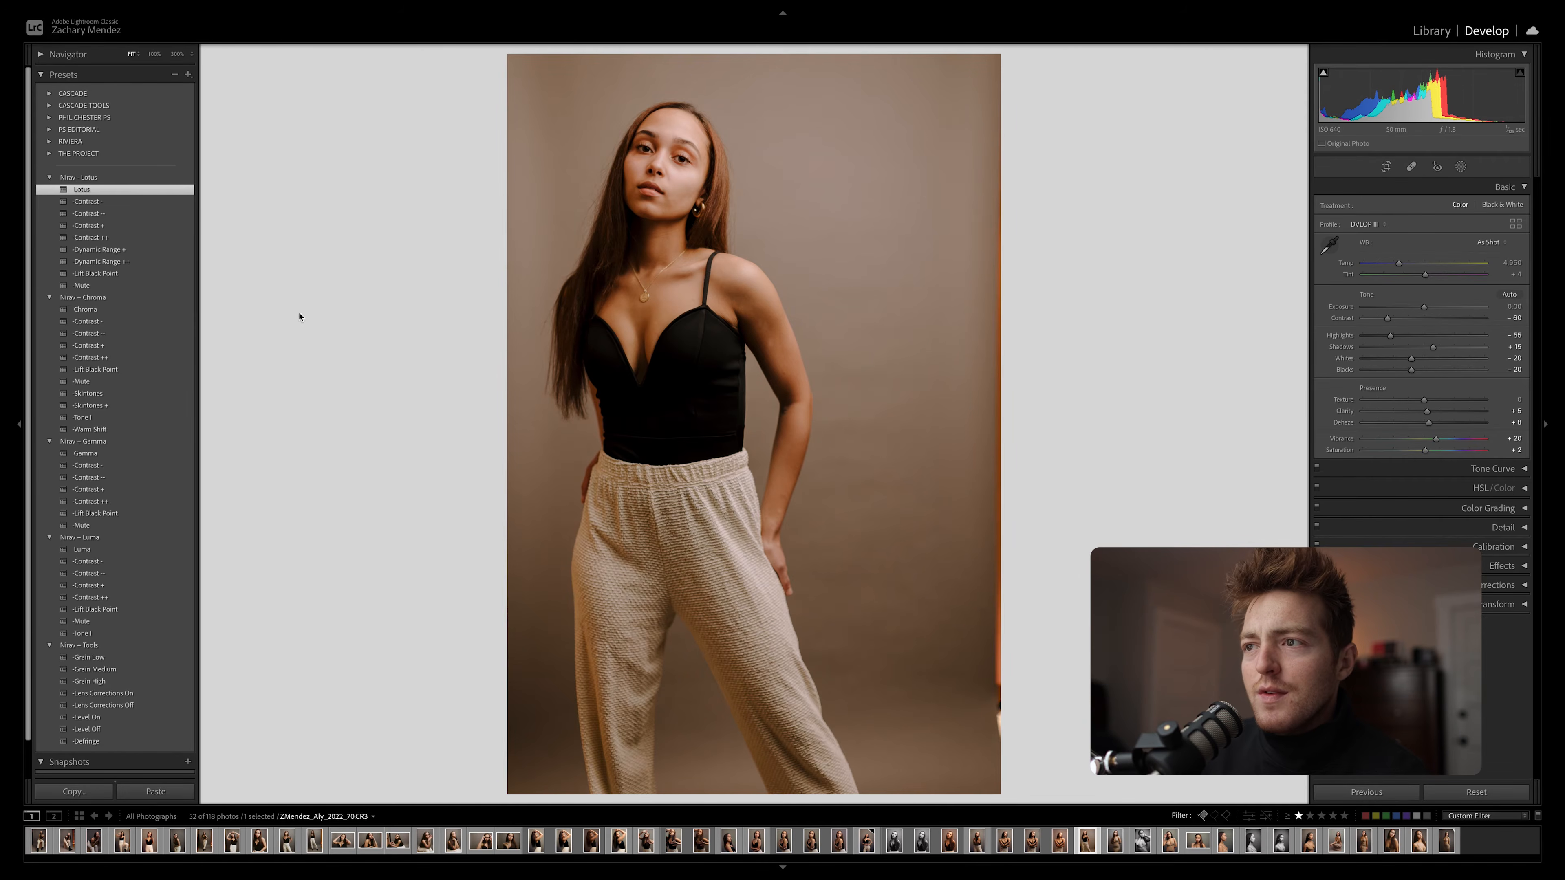
click(148, 310)
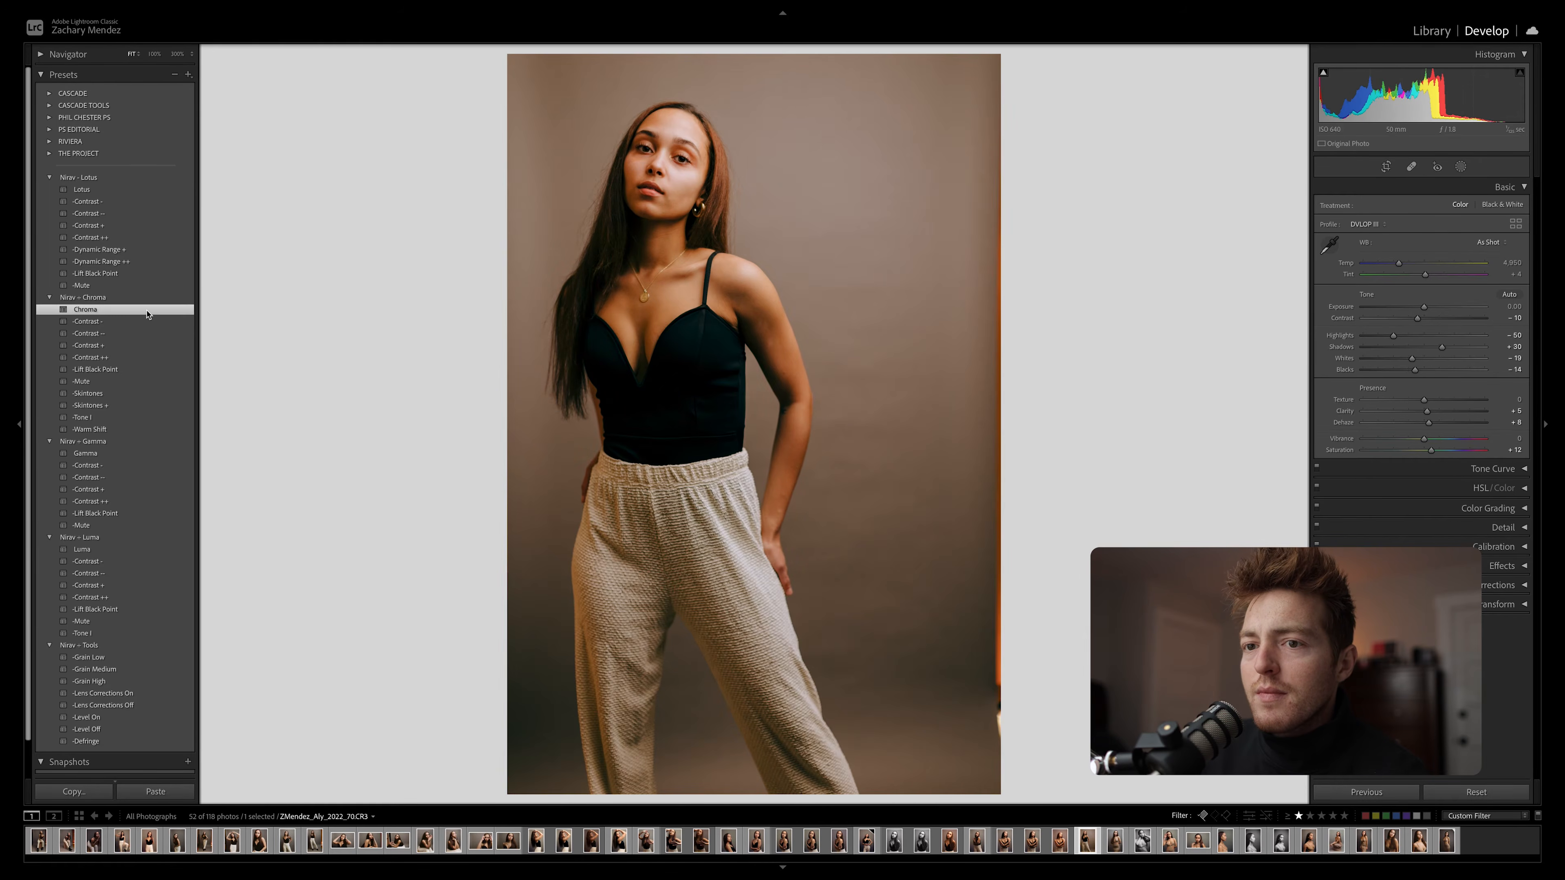
click(111, 454)
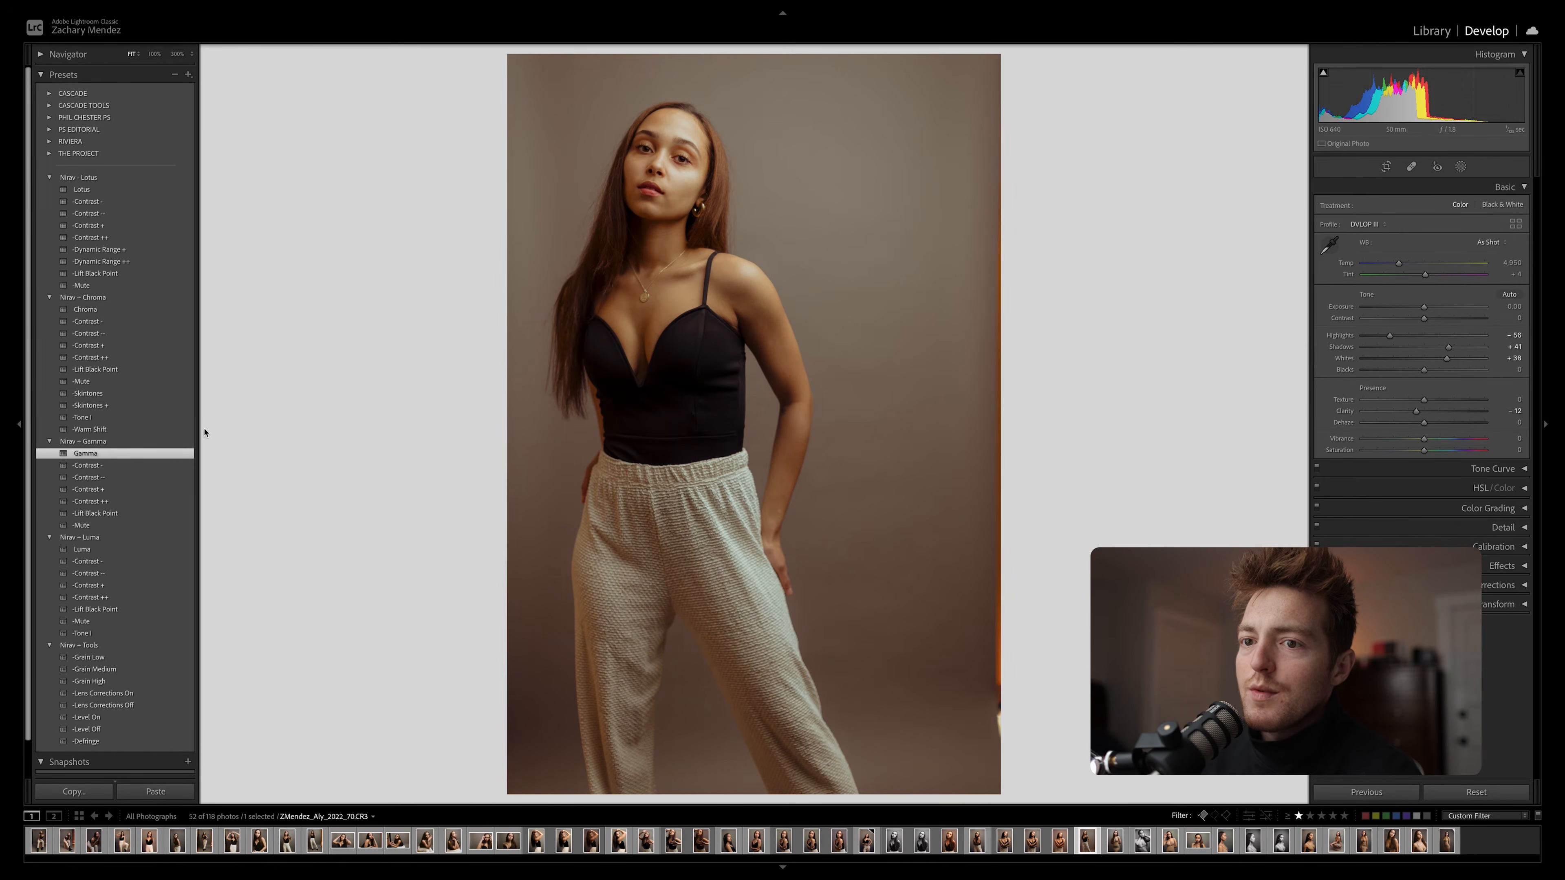
click(165, 465)
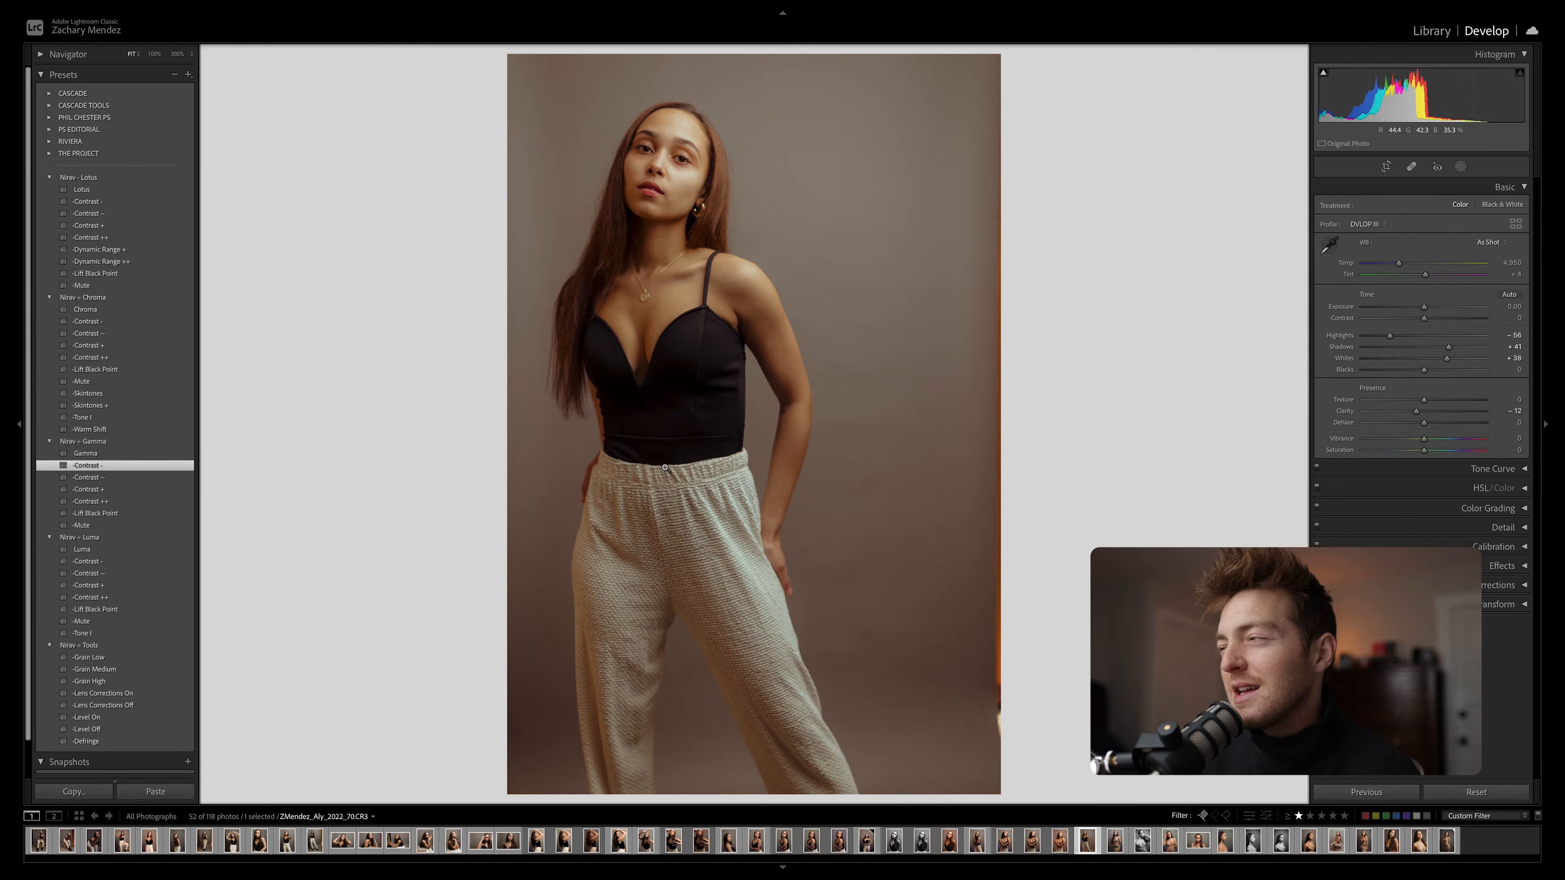
Set the white balance to Temp 4,446 and Tint -7, and compare the portrait with its unedited version
drag(1400, 266, 1420, 279)
key(backslash)
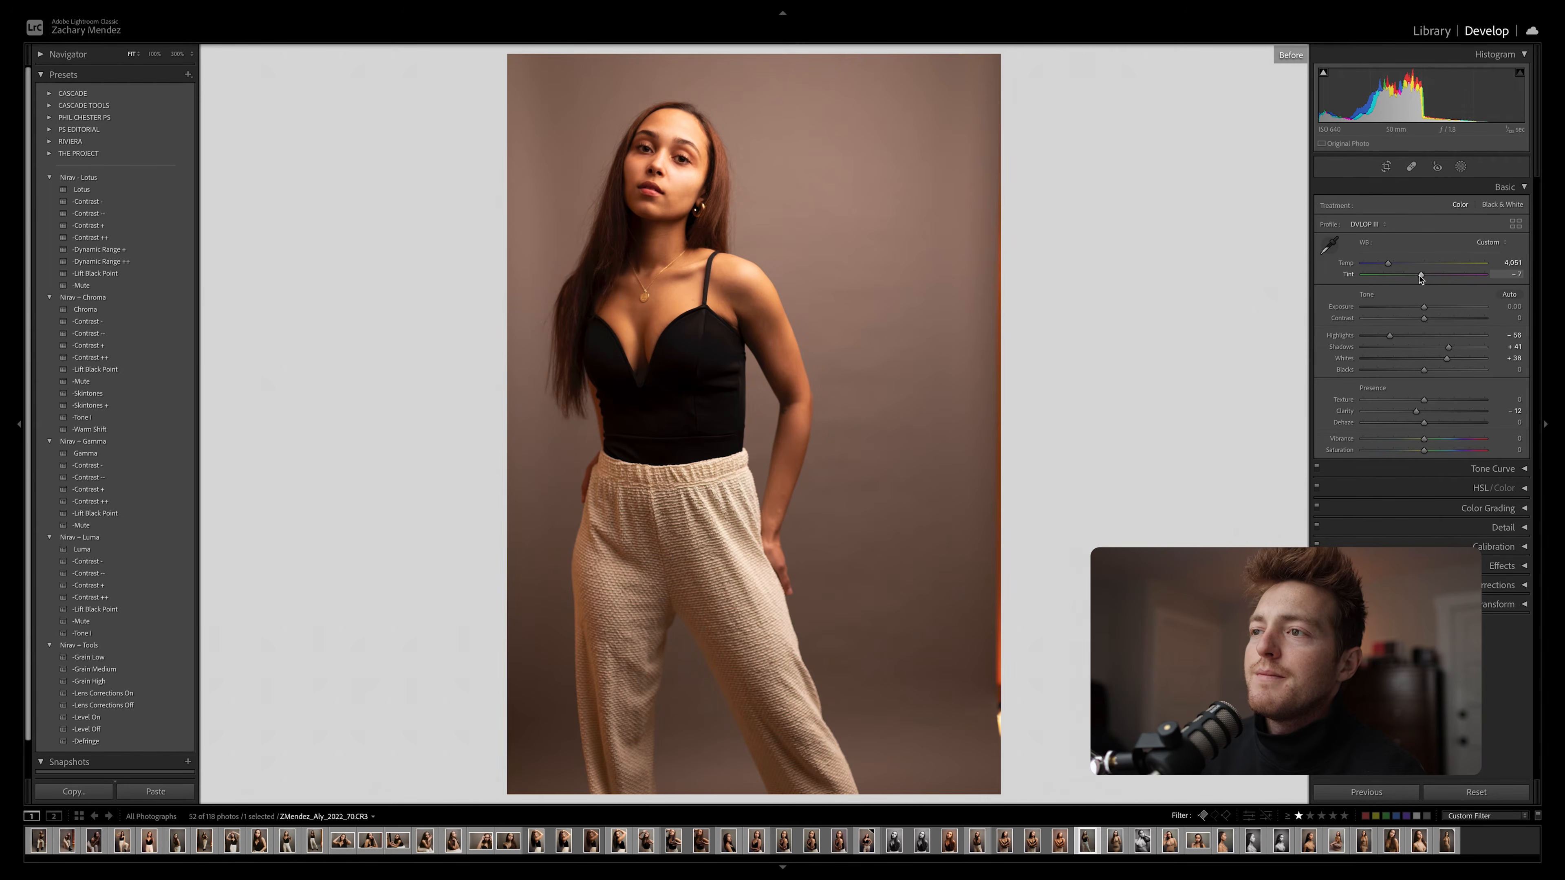
key(backslash)
Fine-tune the portrait's colours with the red, green and blue channel tone curves
click(1388, 470)
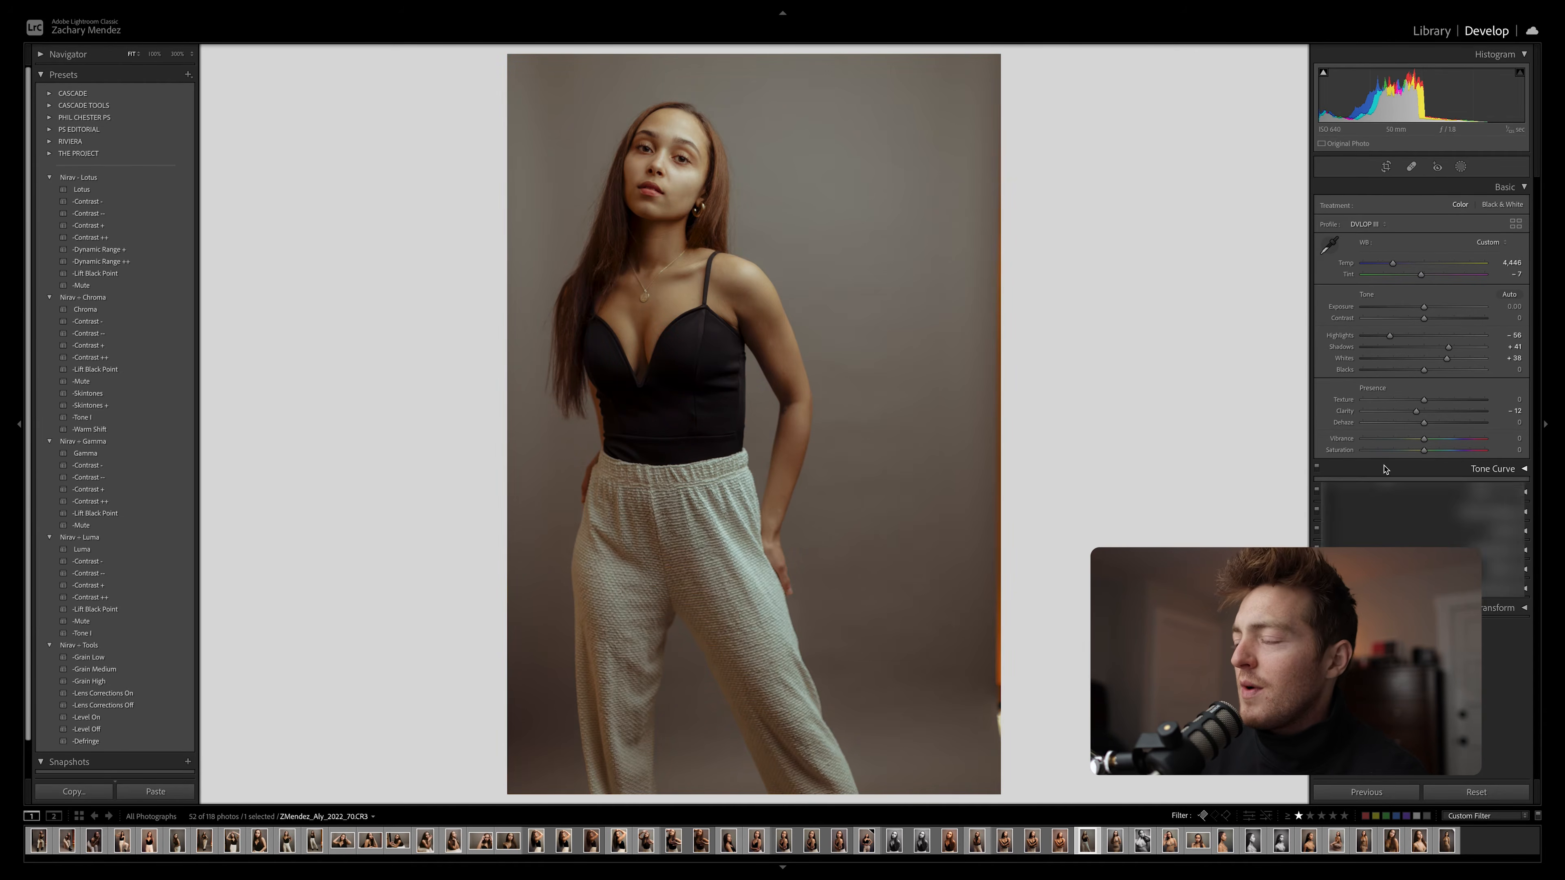
scroll(1451, 452, down, 1)
drag(1483, 486, 1483, 492)
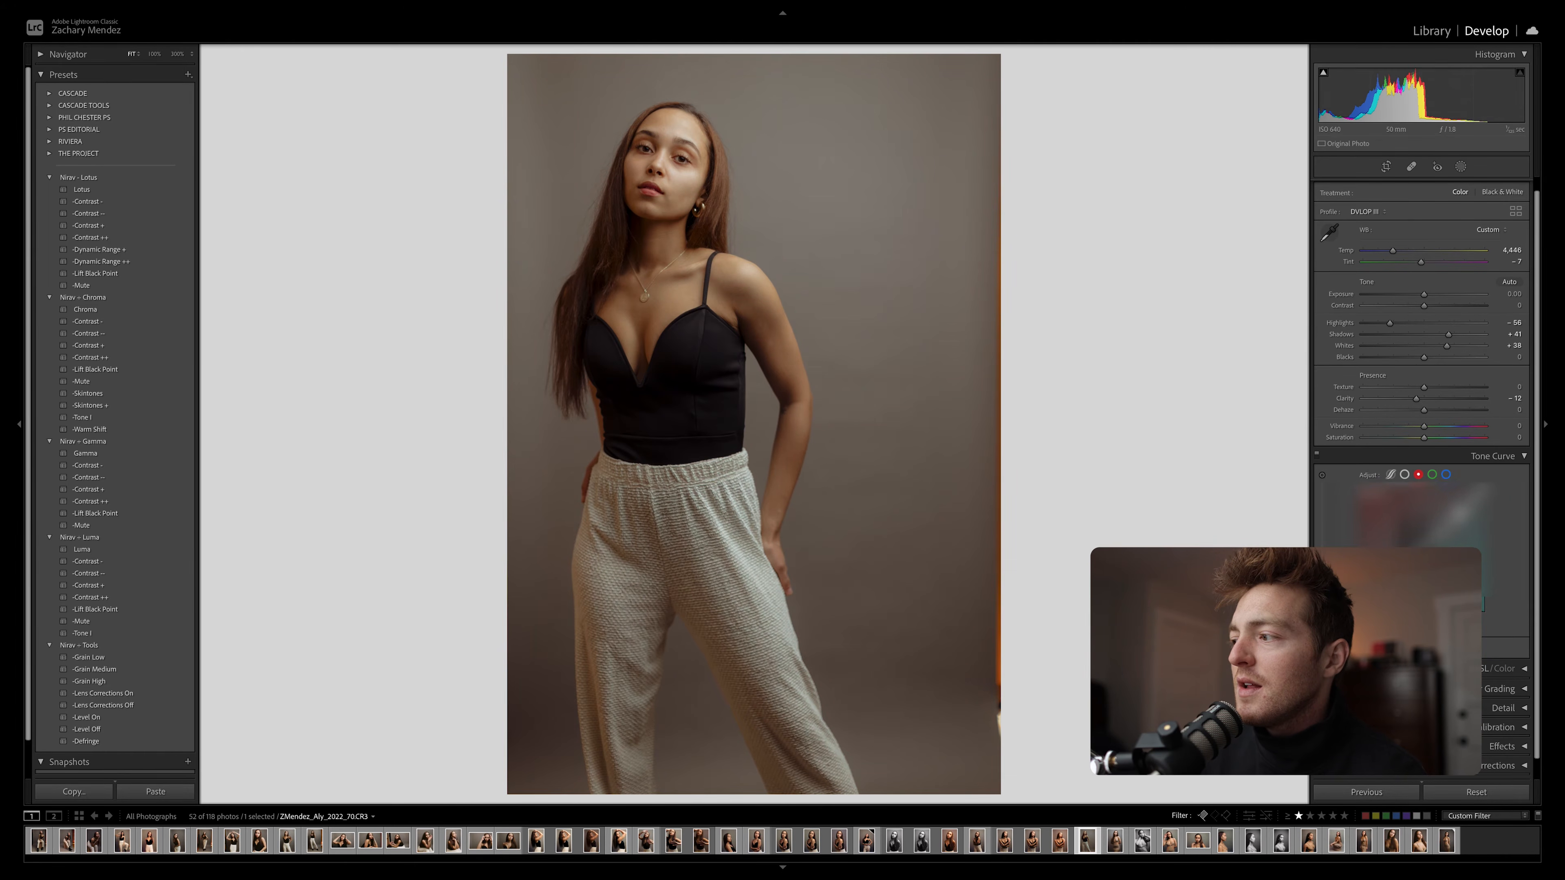
click(1432, 475)
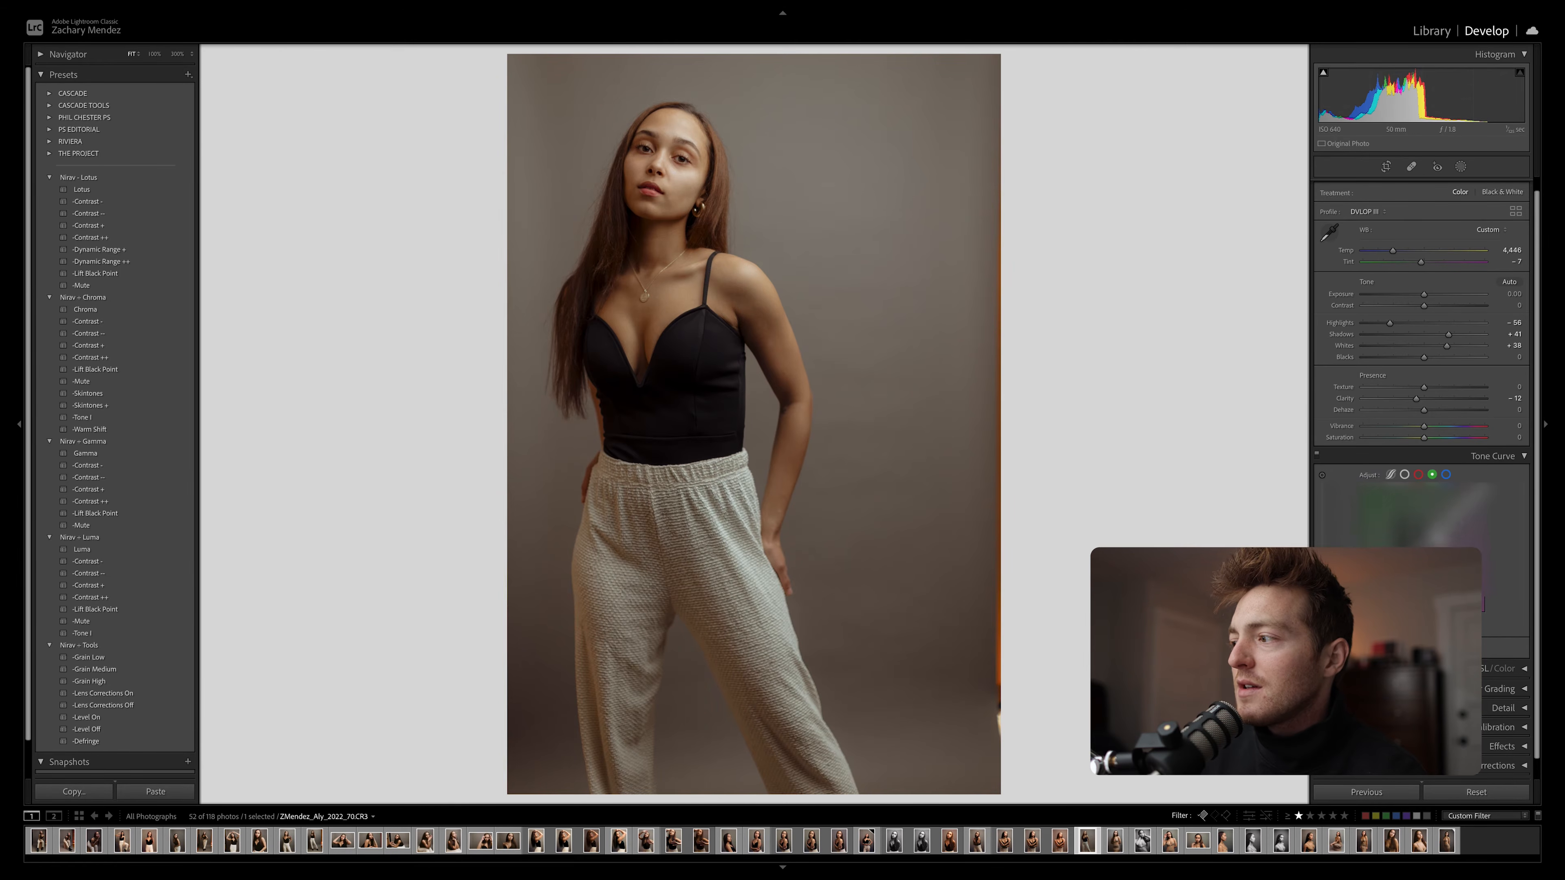
drag(1454, 524, 1457, 529)
click(1446, 475)
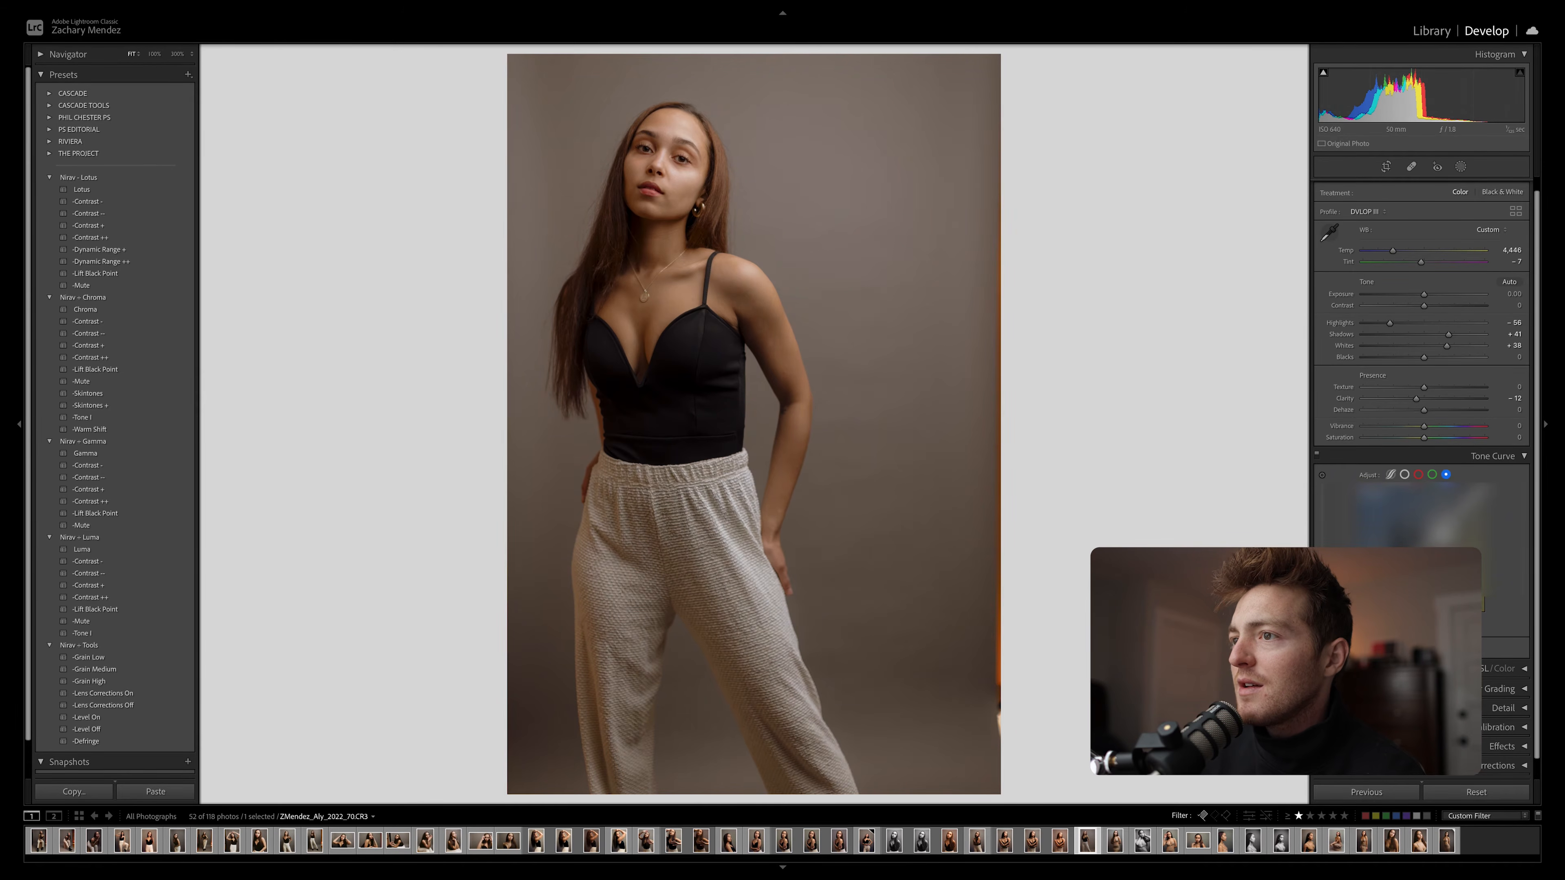
Compare the portrait with its unedited version and set Contrast to +18, Highlights to -41, Whites to +18 and Blacks to -4
key(backslash)
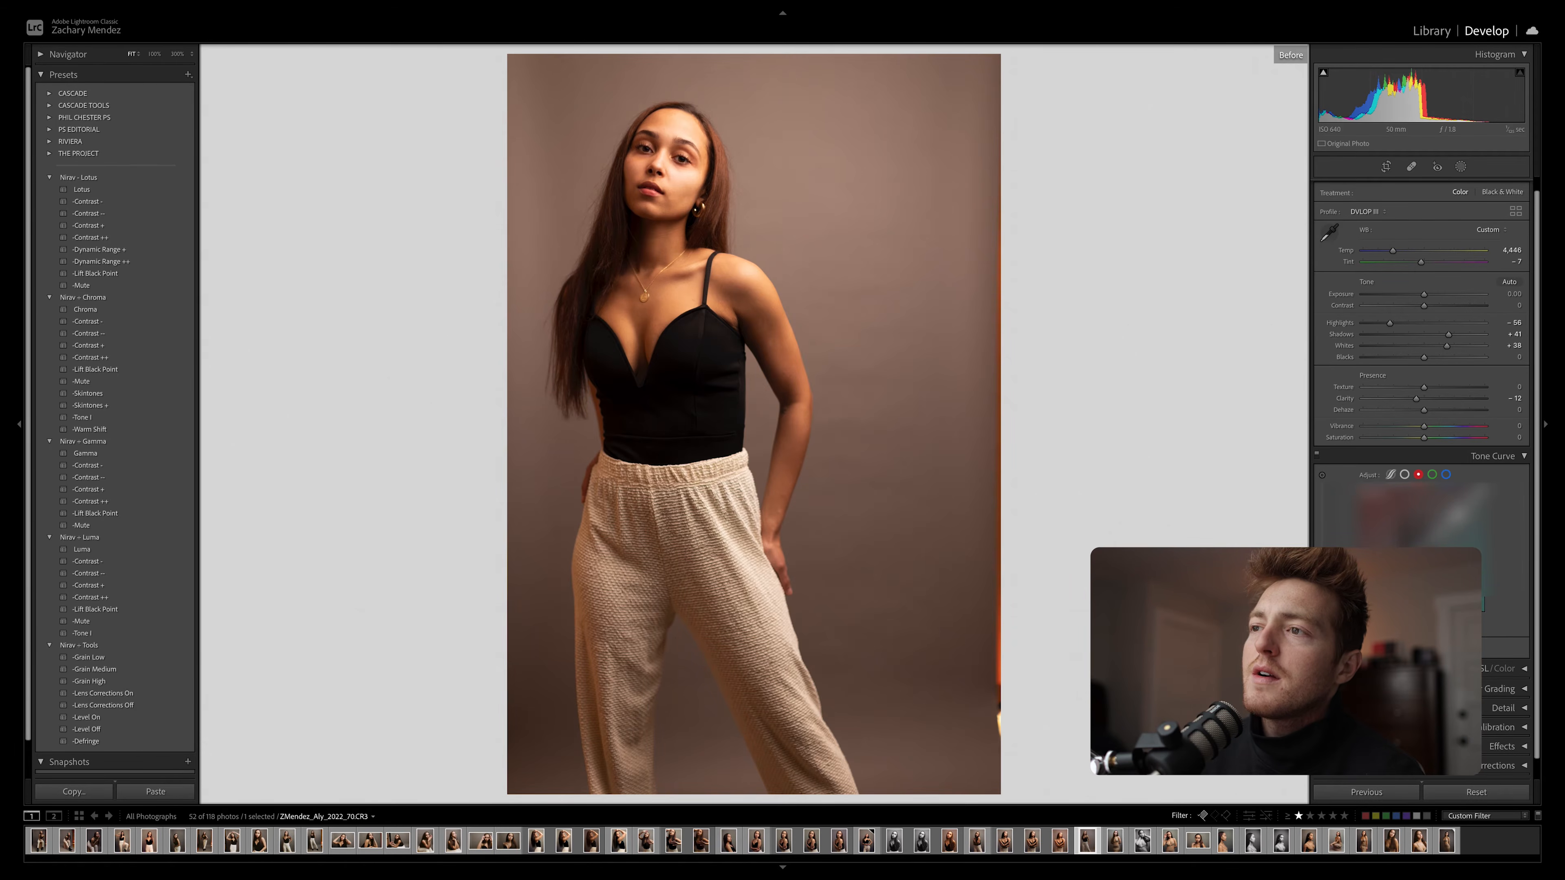
key(backslash)
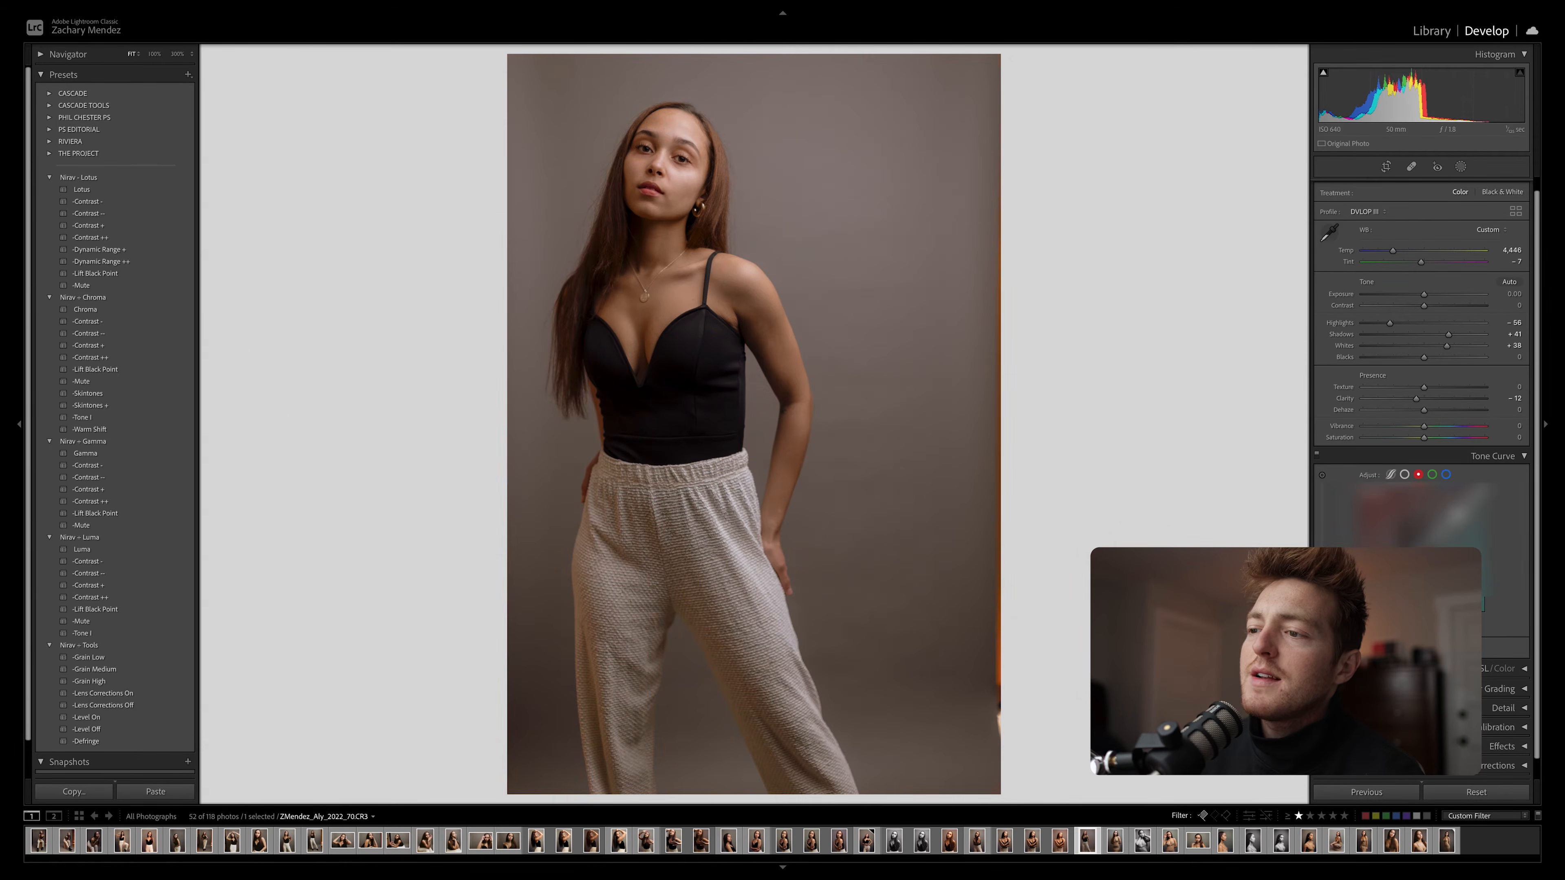
key(backslash)
key(backslash)
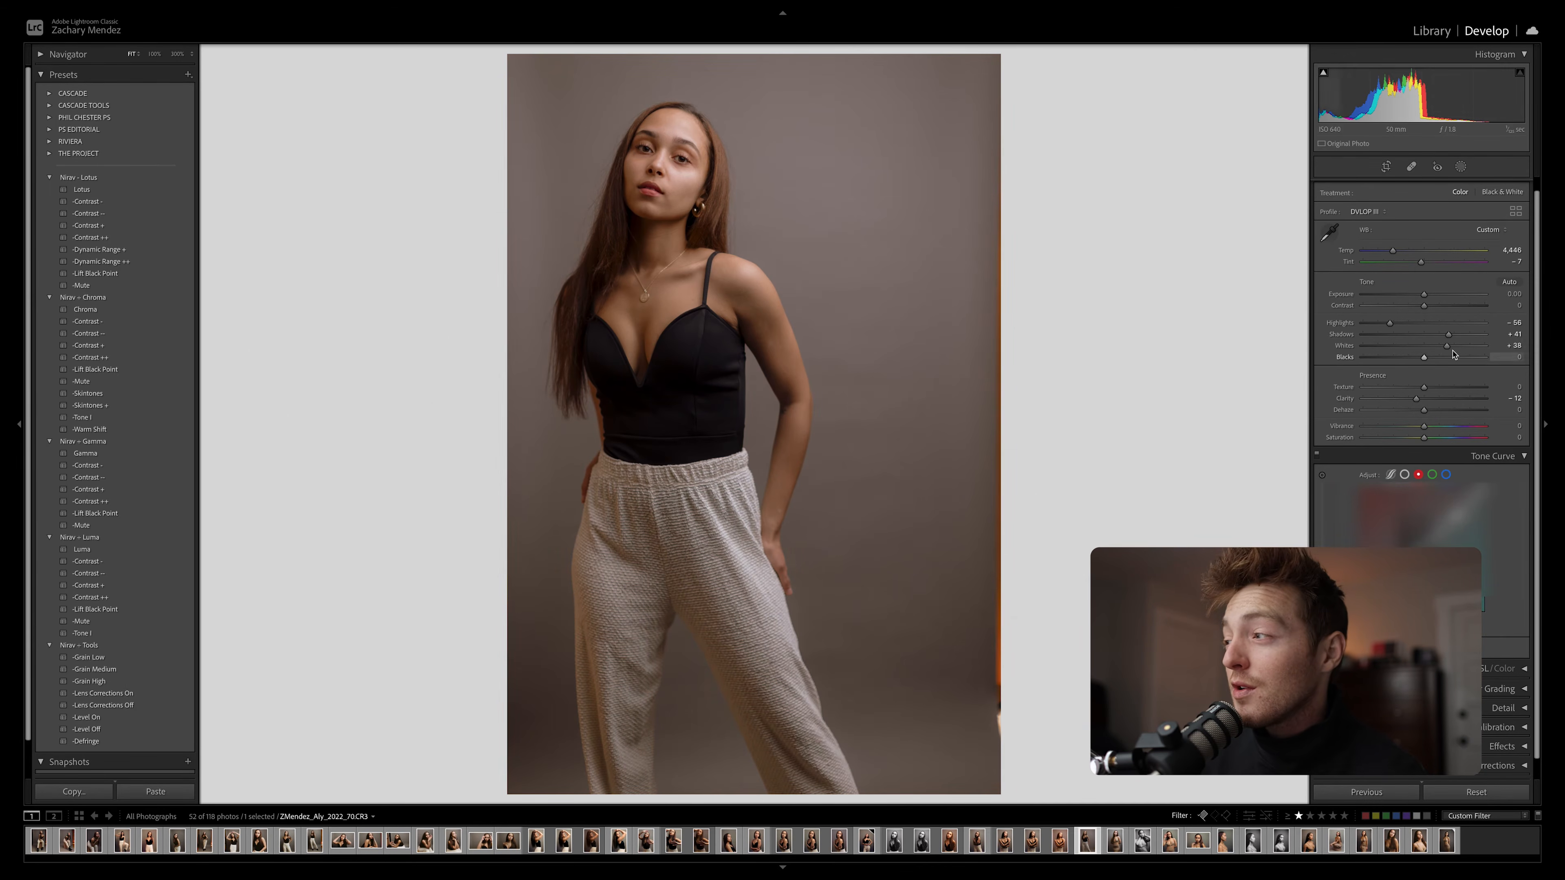
drag(1424, 306, 1434, 356)
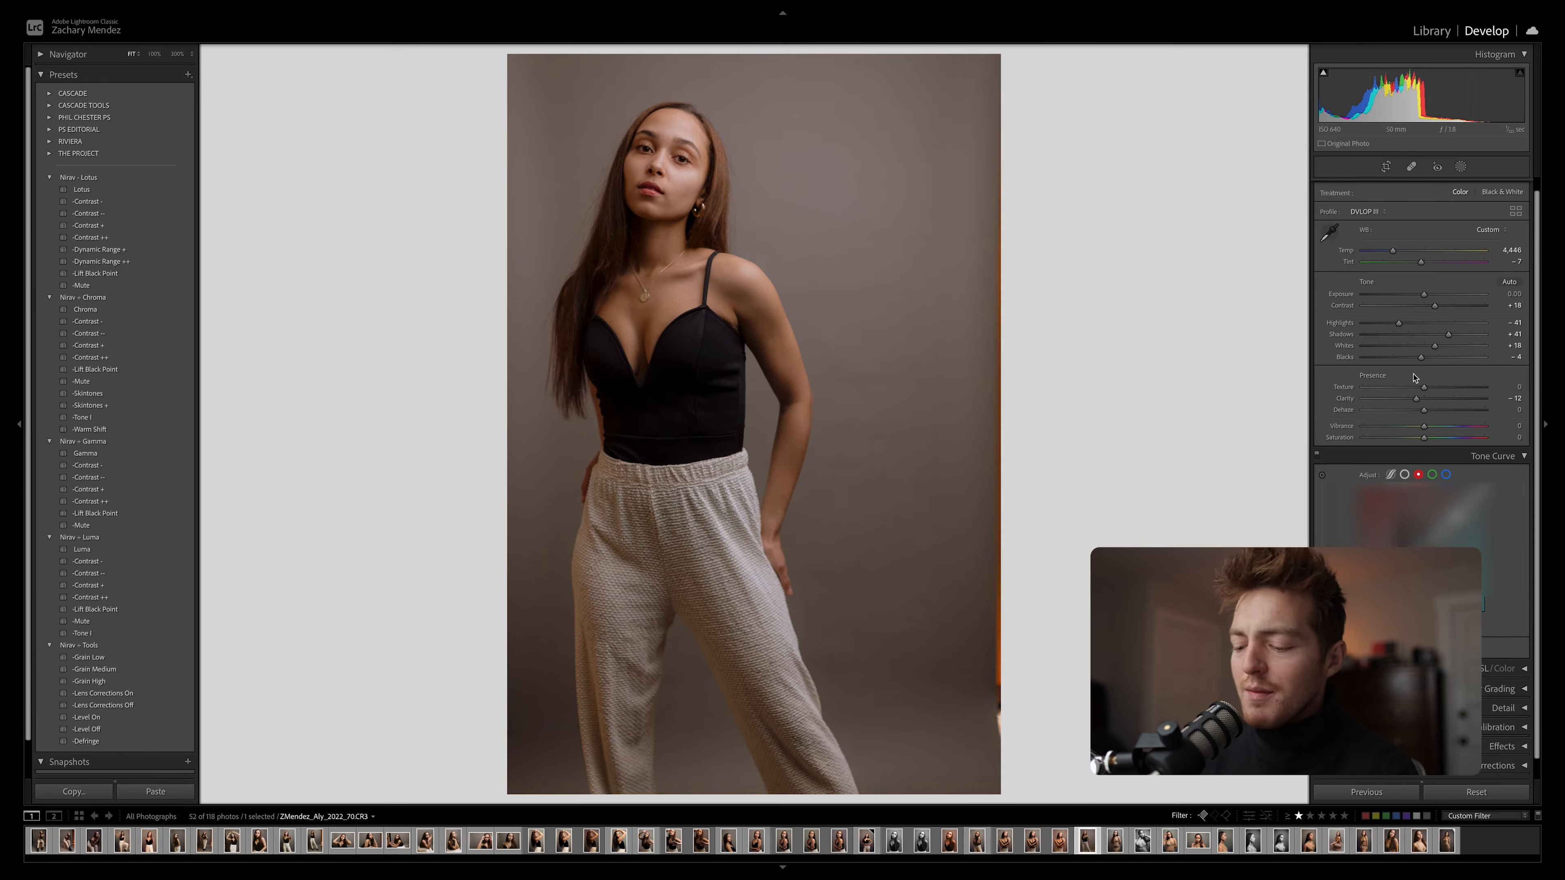
Crop out the orange strip along the photo's right edge and compare the face up close with the unedited version
key(r)
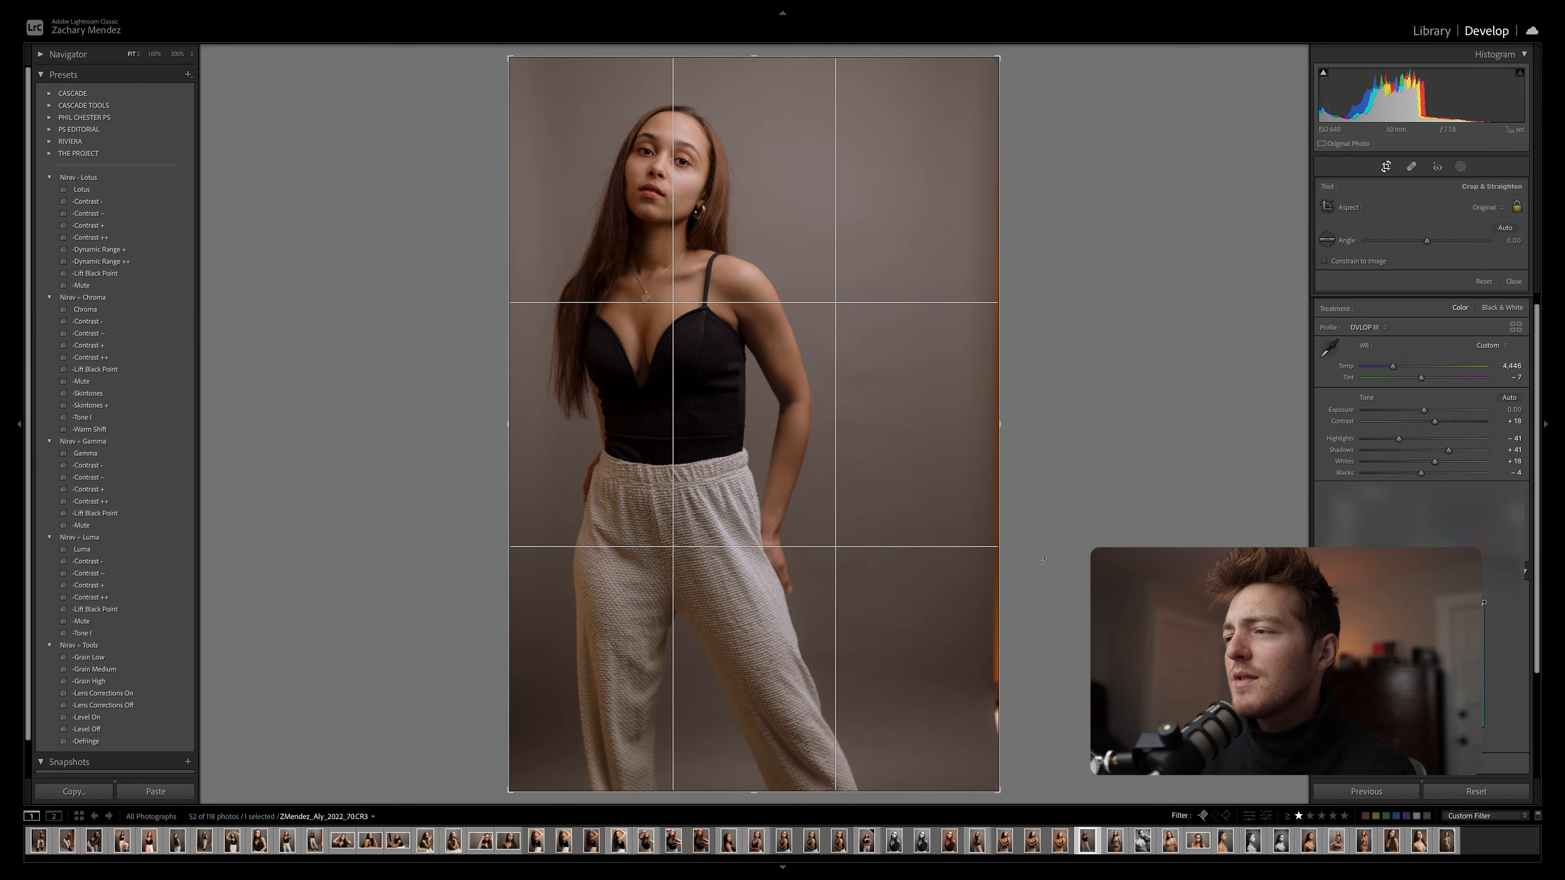
drag(1008, 413, 980, 414)
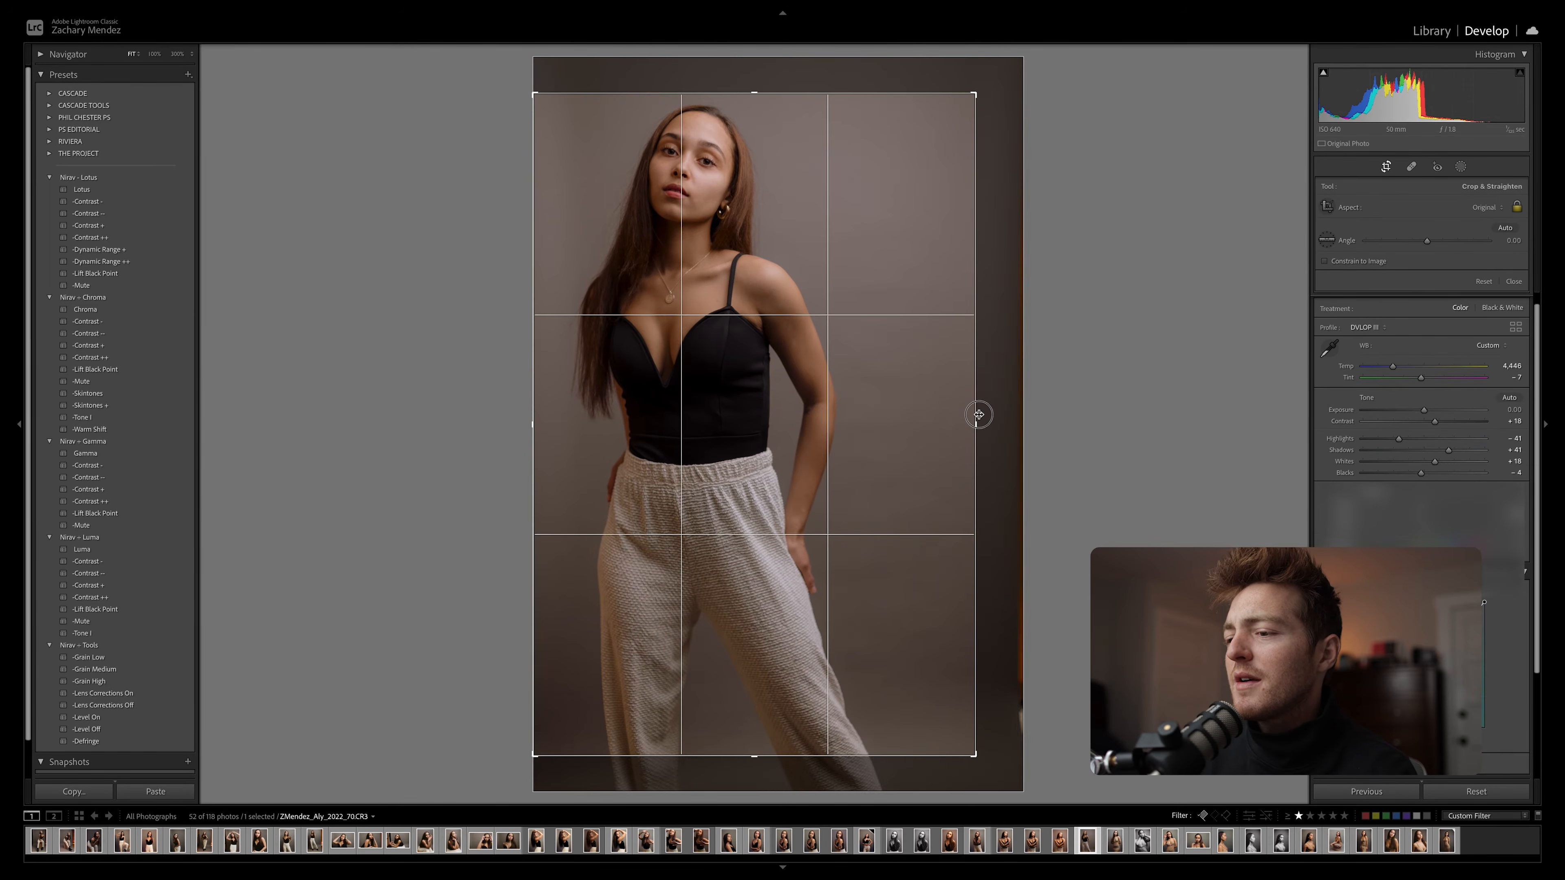
key(Return)
click(643, 157)
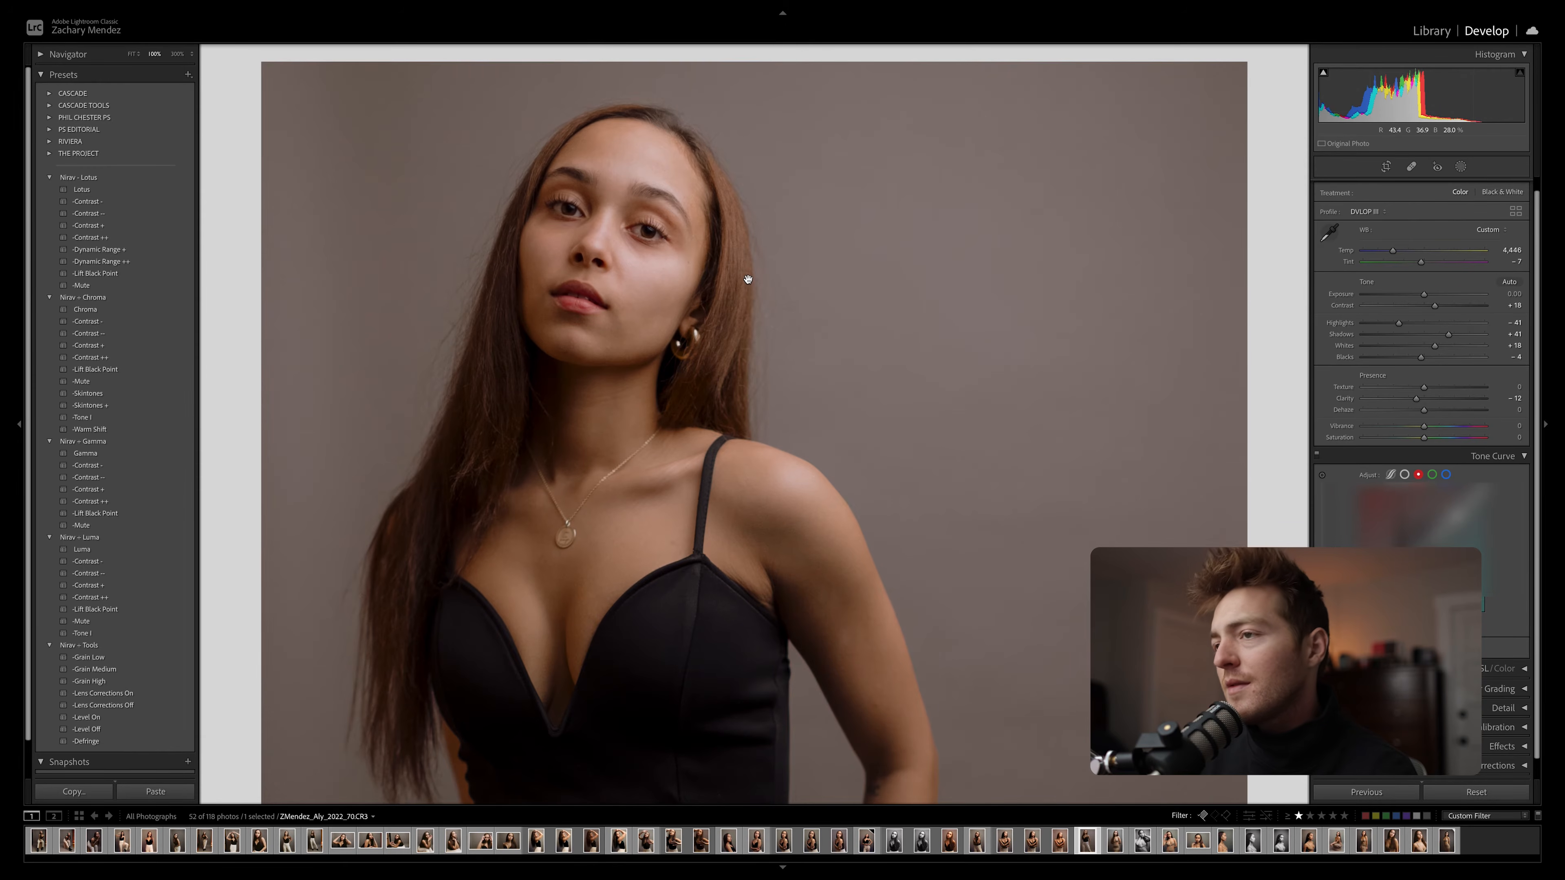
key(backslash)
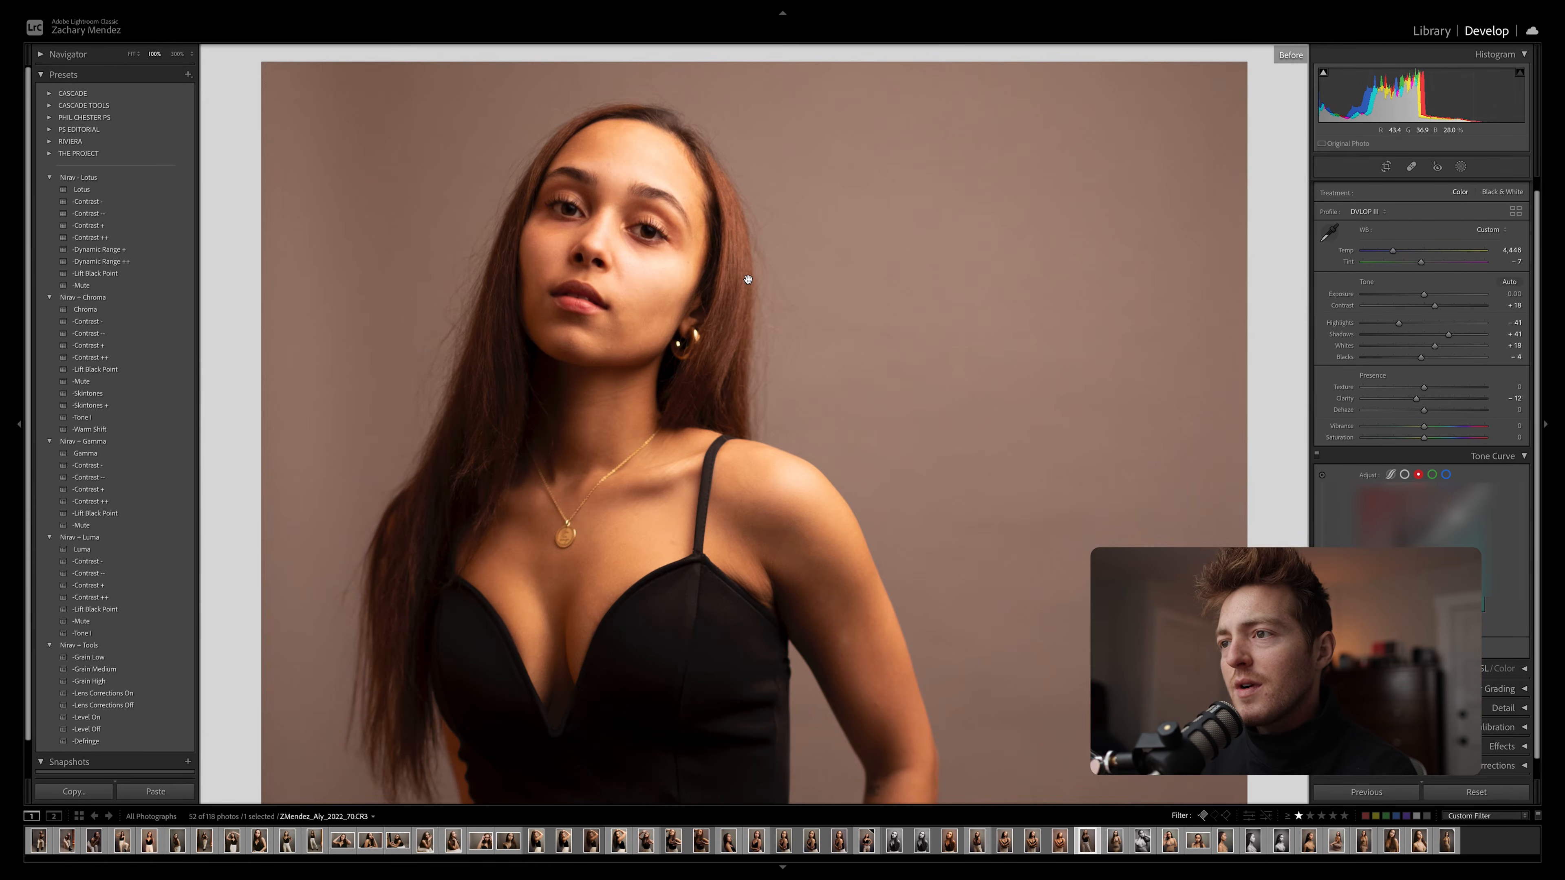
key(backslash)
click(804, 281)
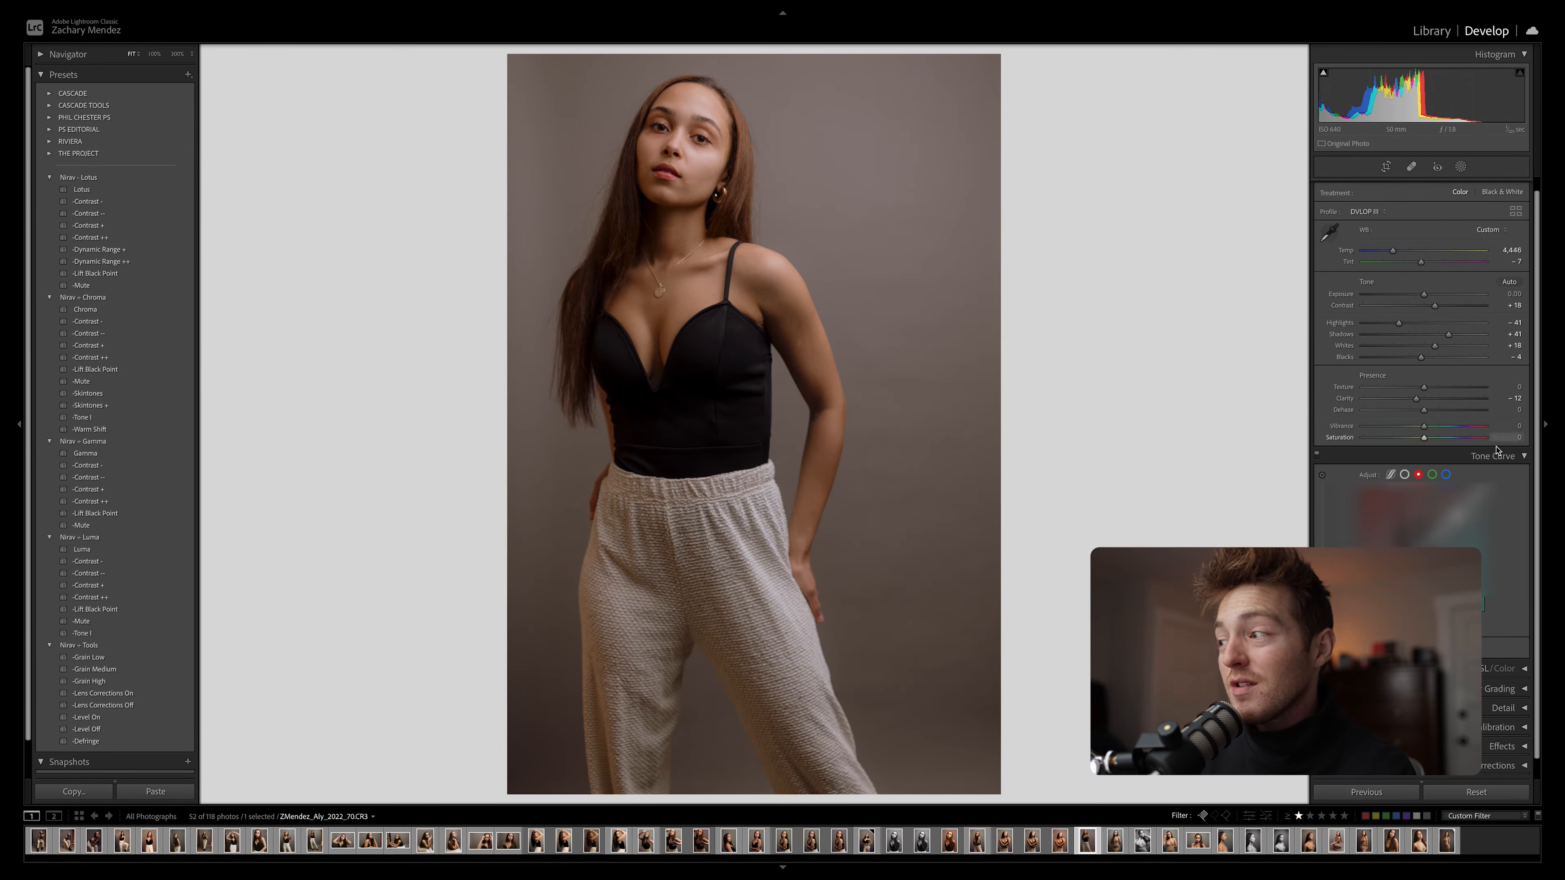
click(1494, 455)
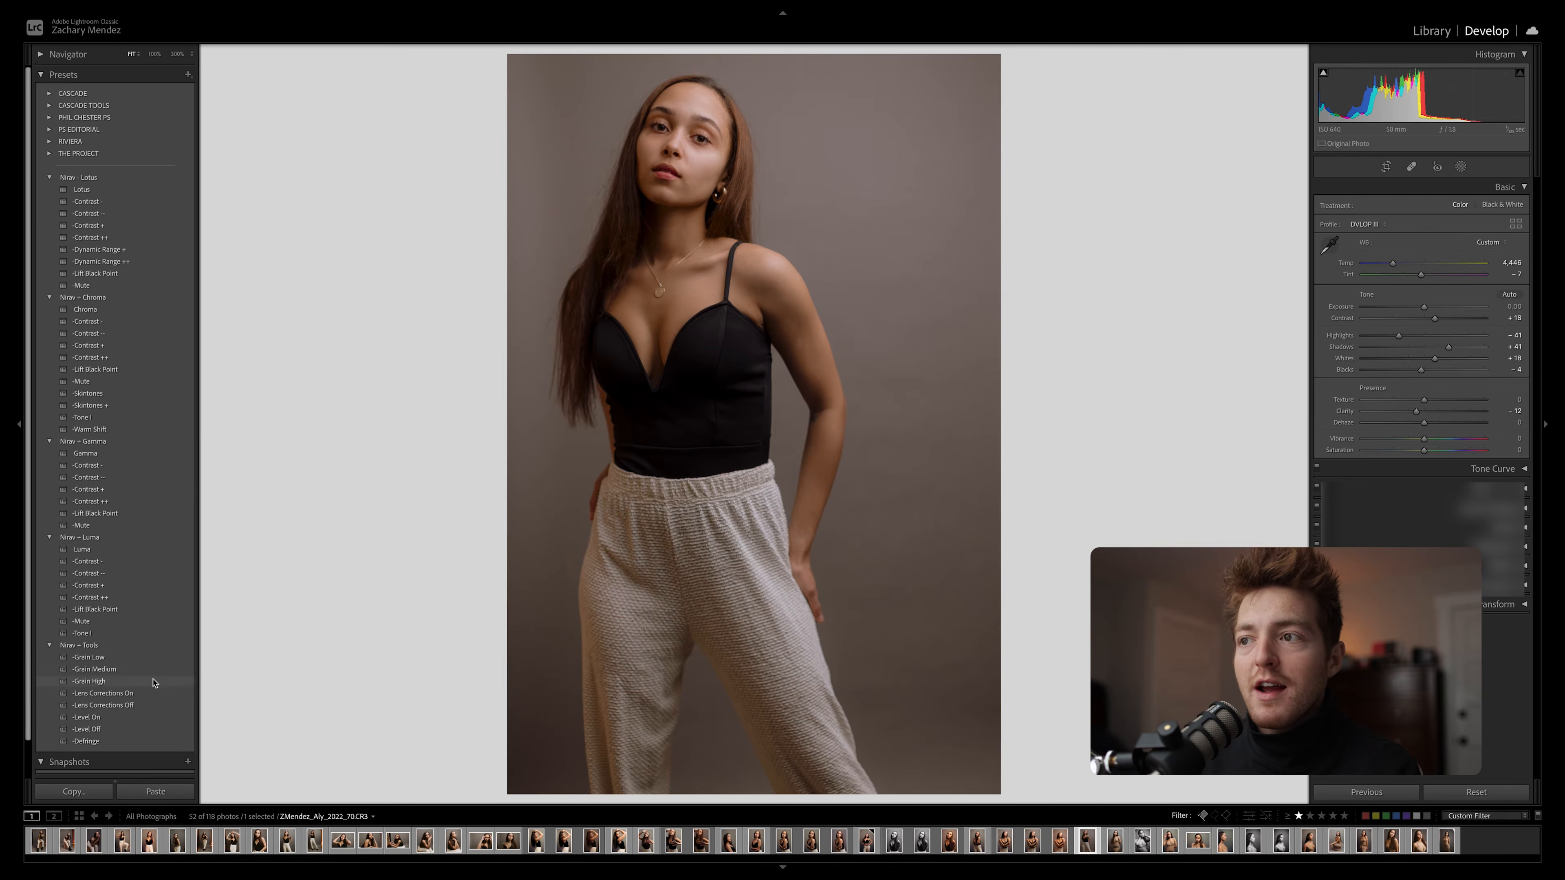
Apply the Grain High preset to the portrait and inspect the grain up close around the face and shoulders
click(129, 681)
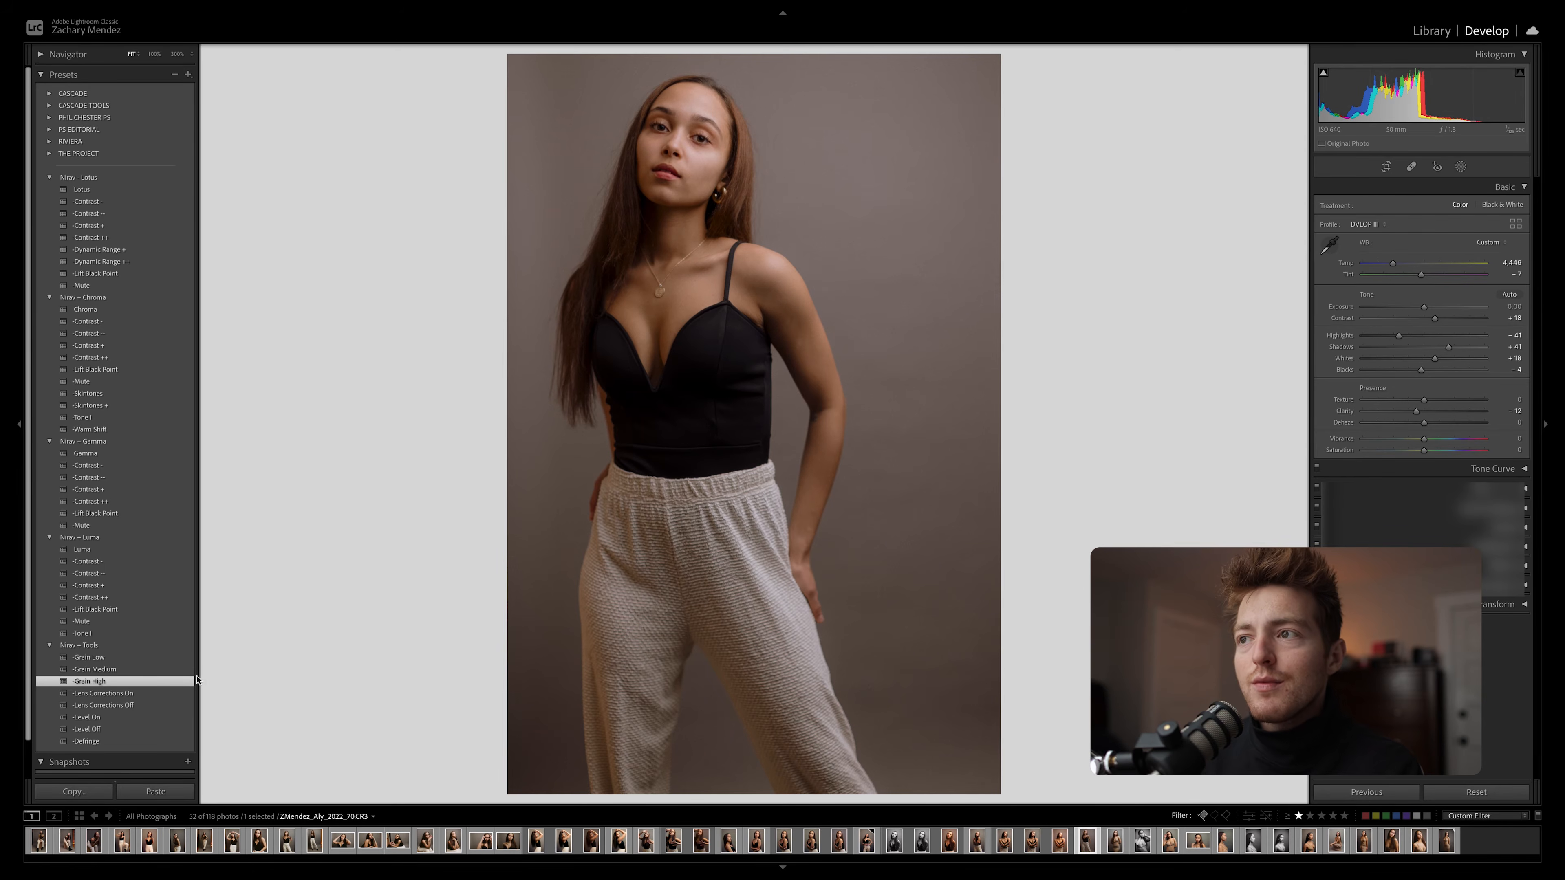
click(805, 242)
drag(693, 191, 686, 225)
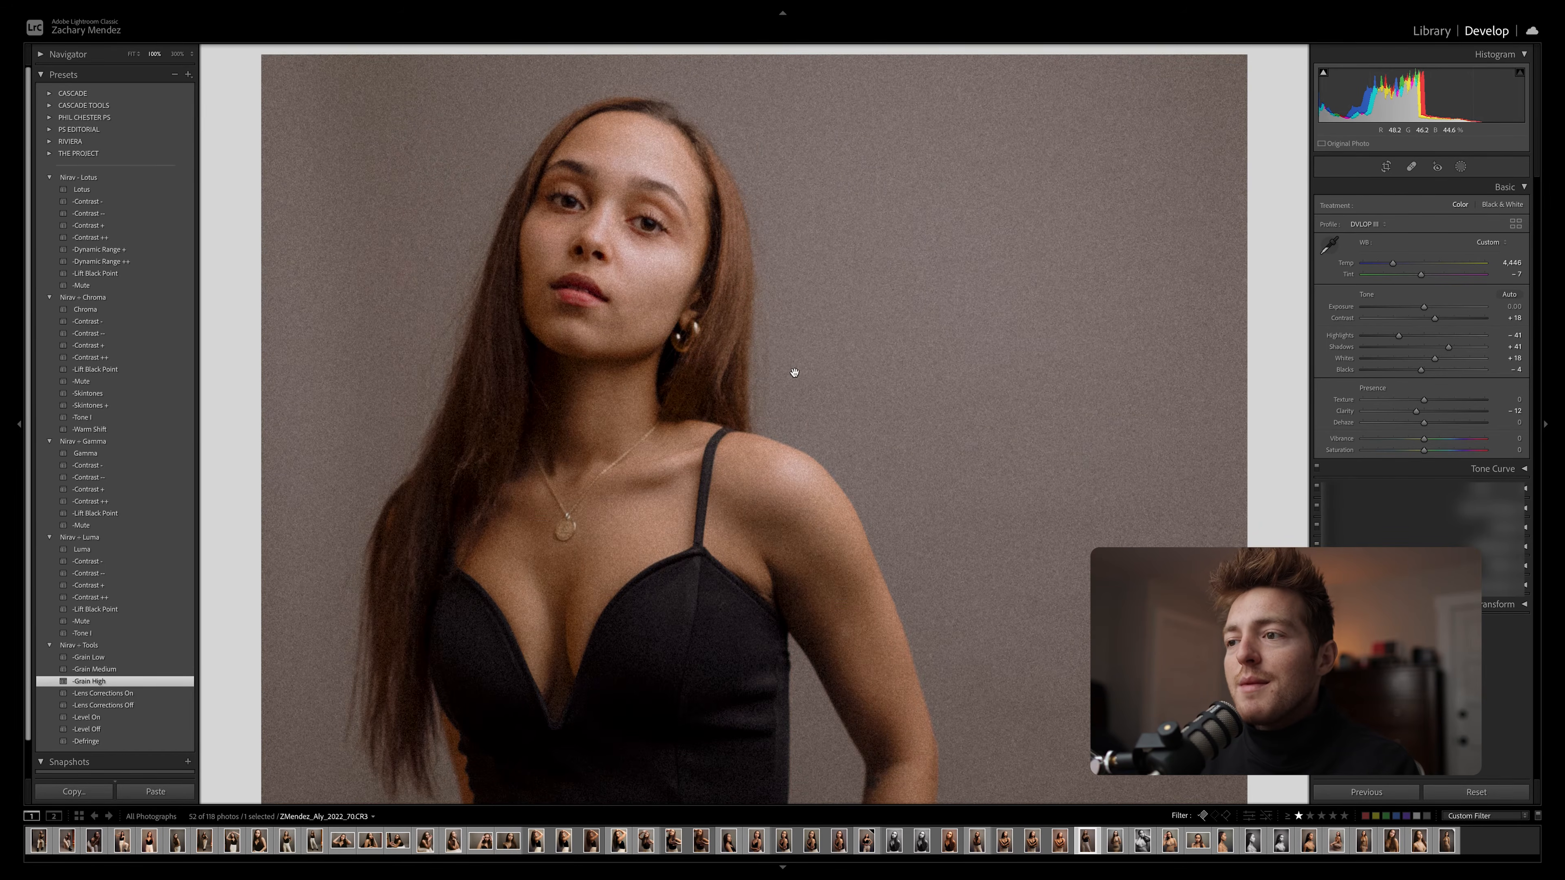
drag(794, 373, 785, 298)
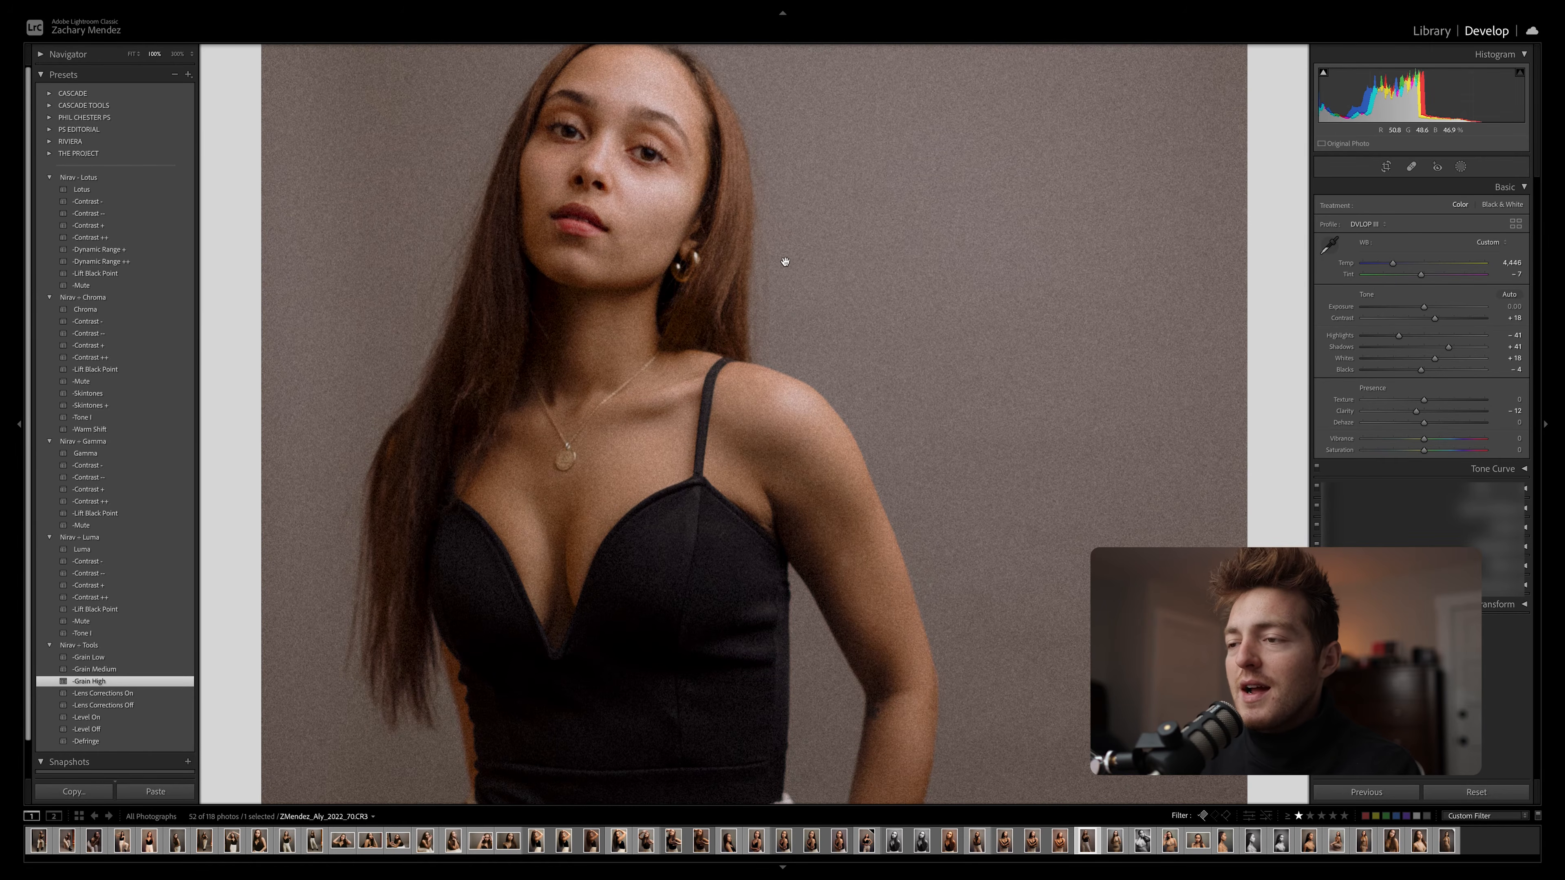
click(758, 229)
key(f)
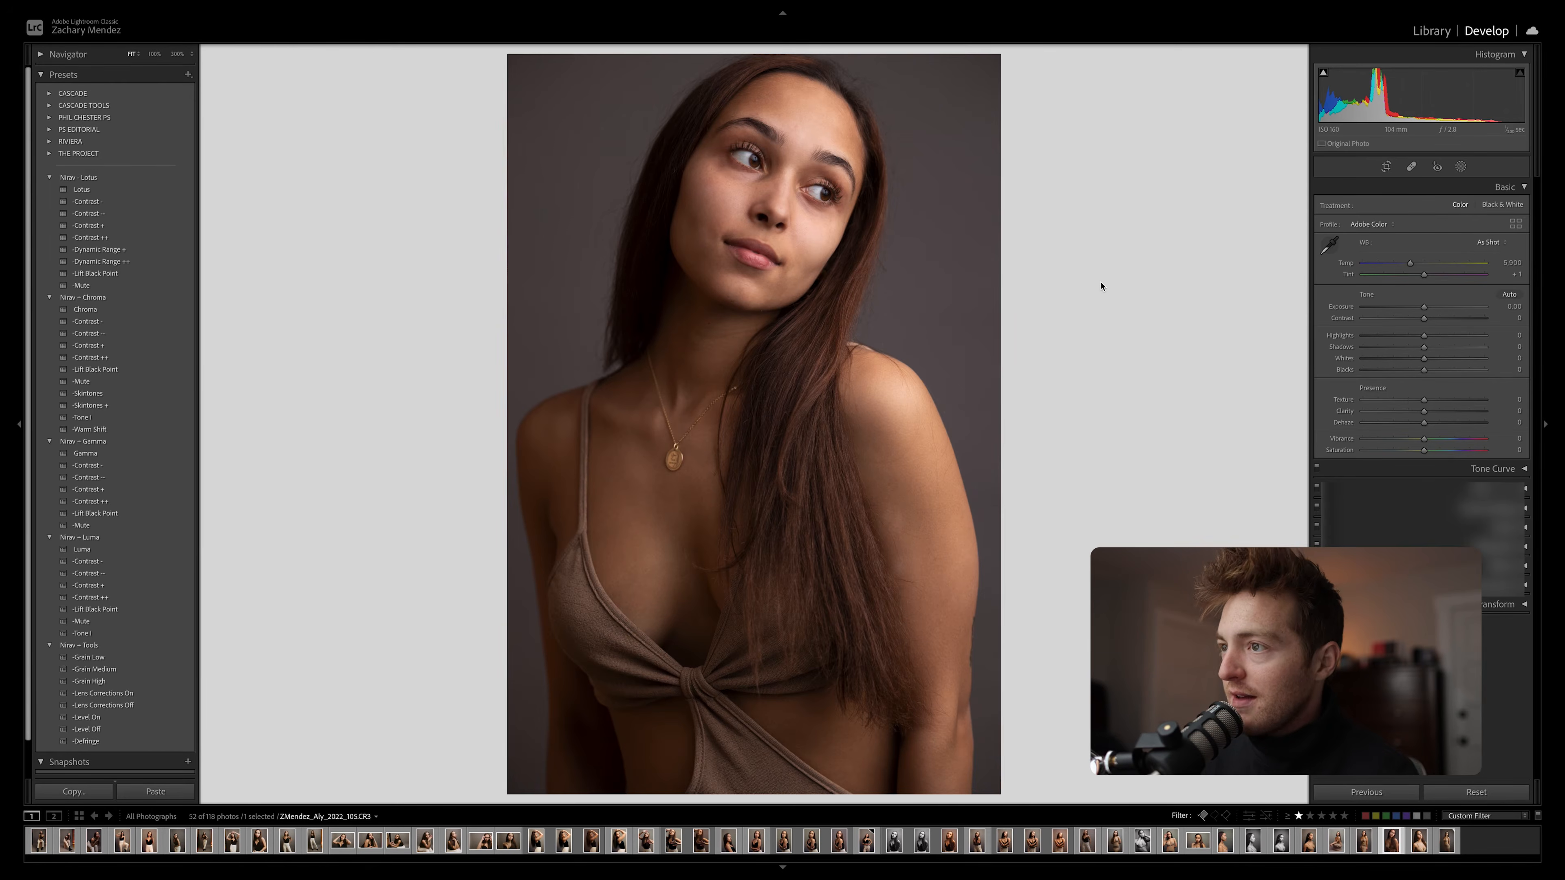
Inspect the face in the brown-top portrait up close, and apply the Luma preset with its Contrast + variation
key(z)
drag(917, 366, 912, 298)
drag(990, 399, 992, 325)
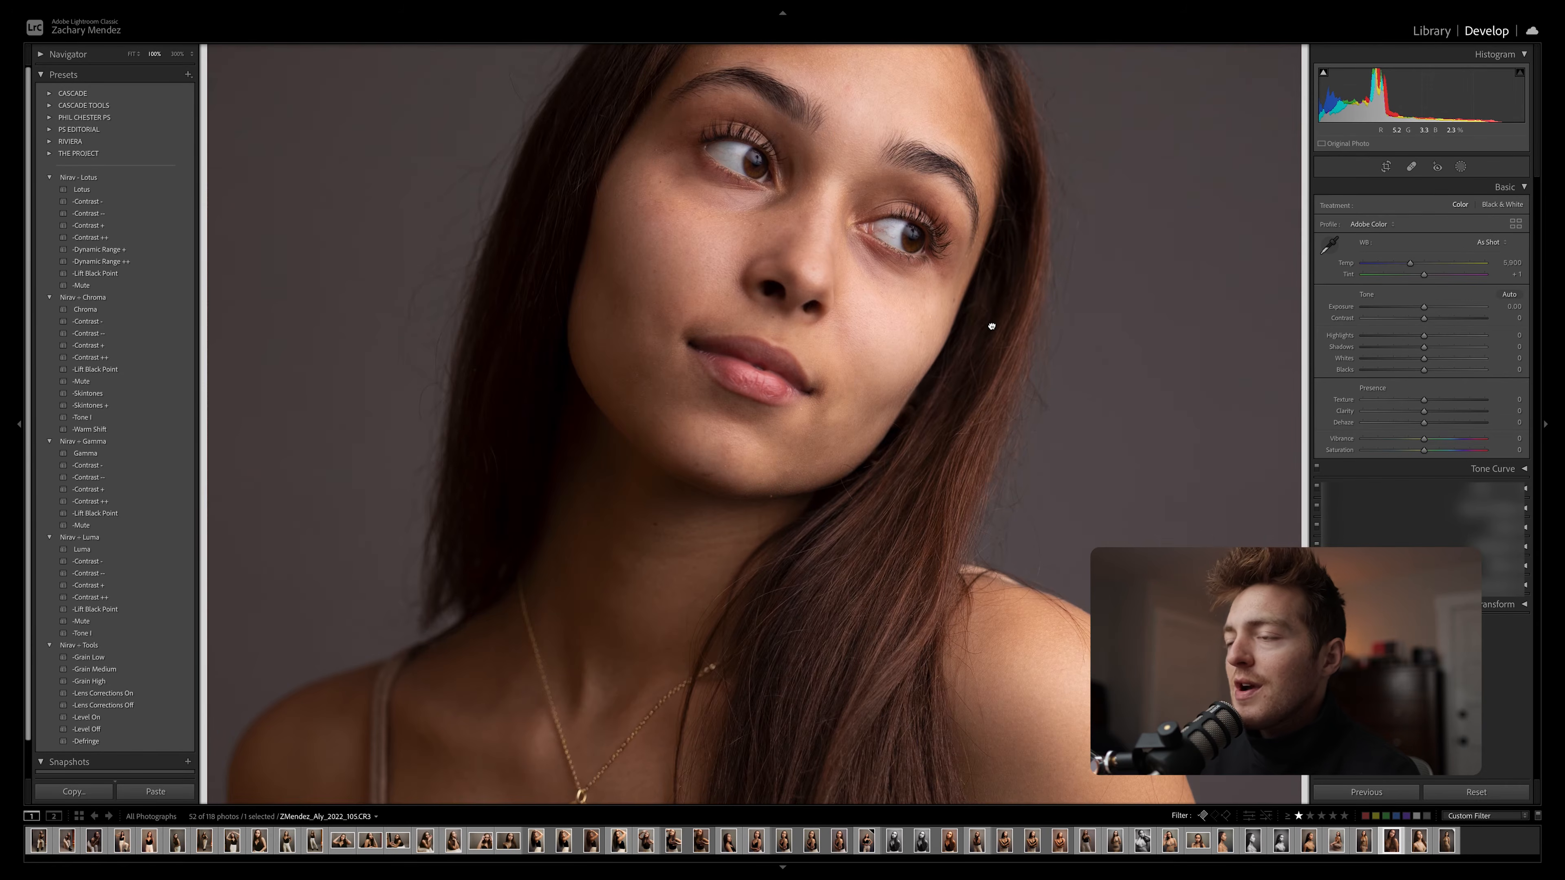
click(965, 296)
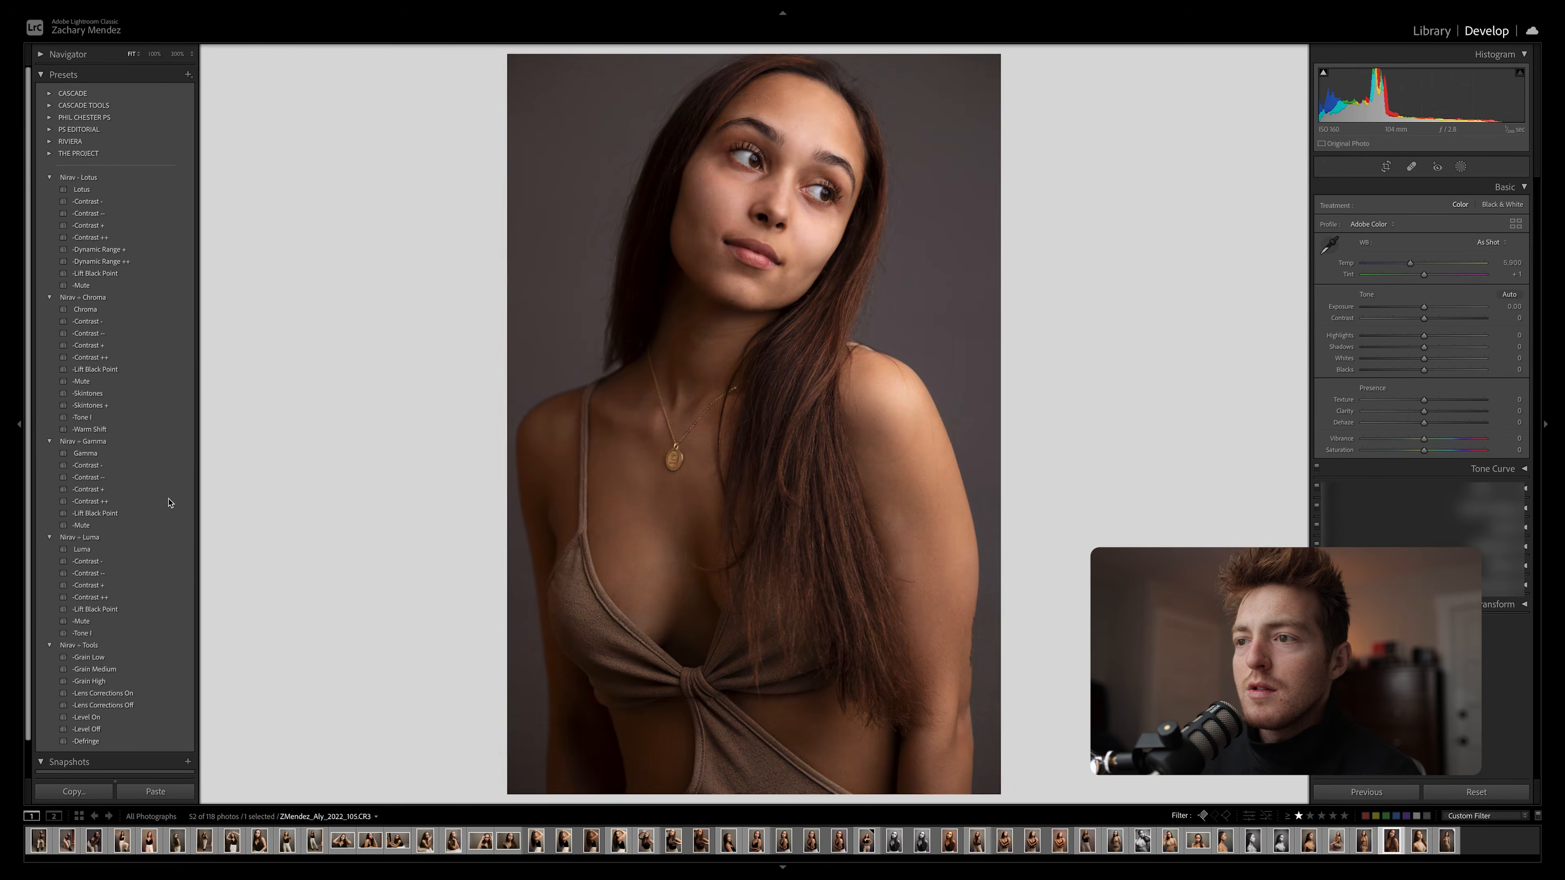
click(125, 549)
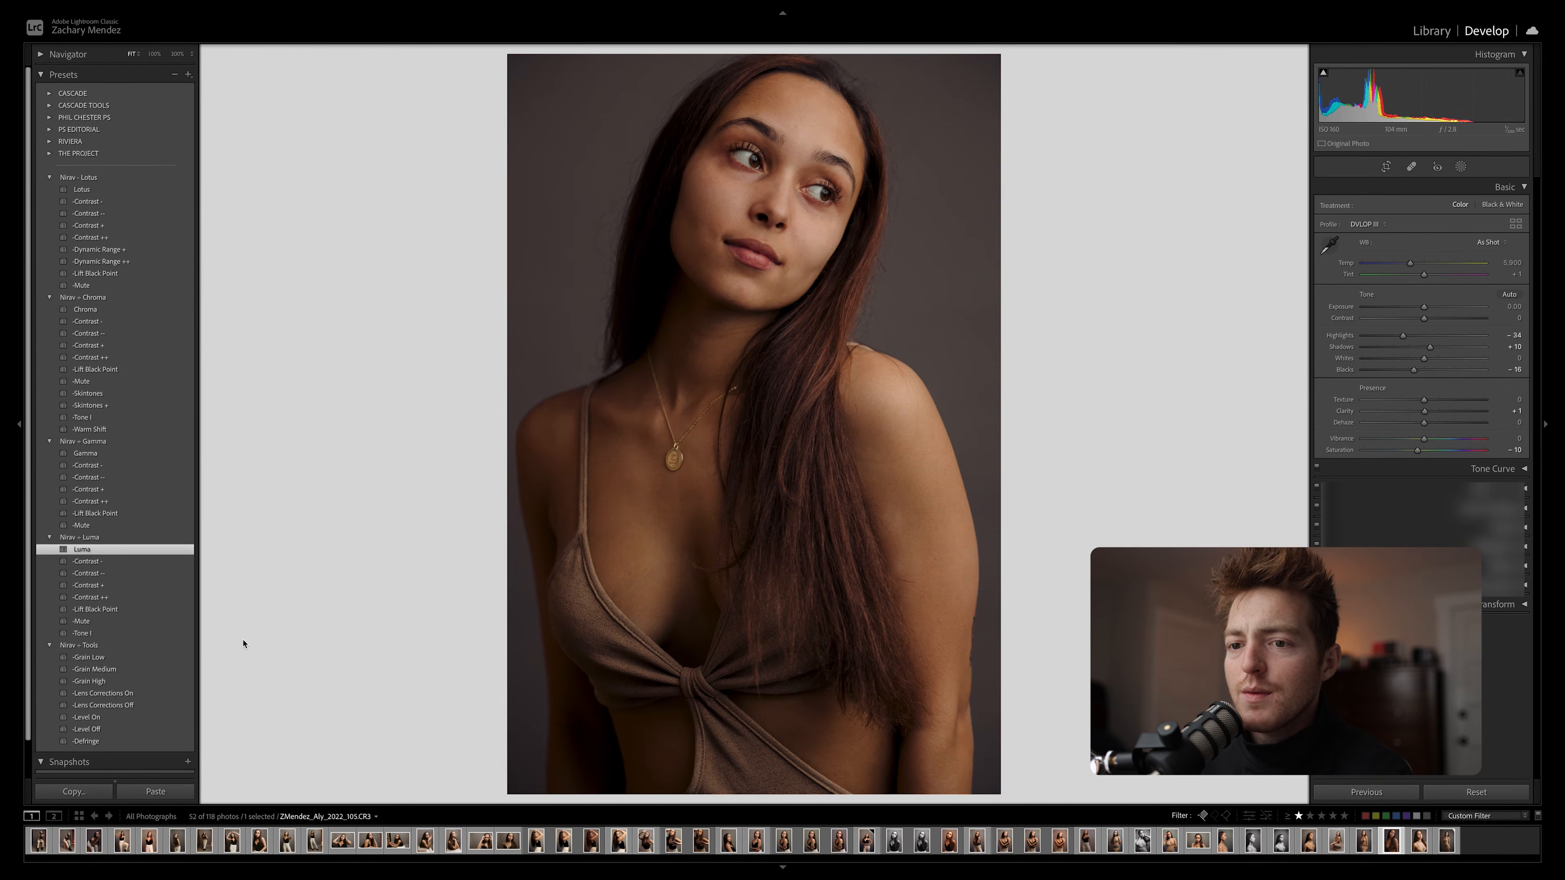
click(170, 588)
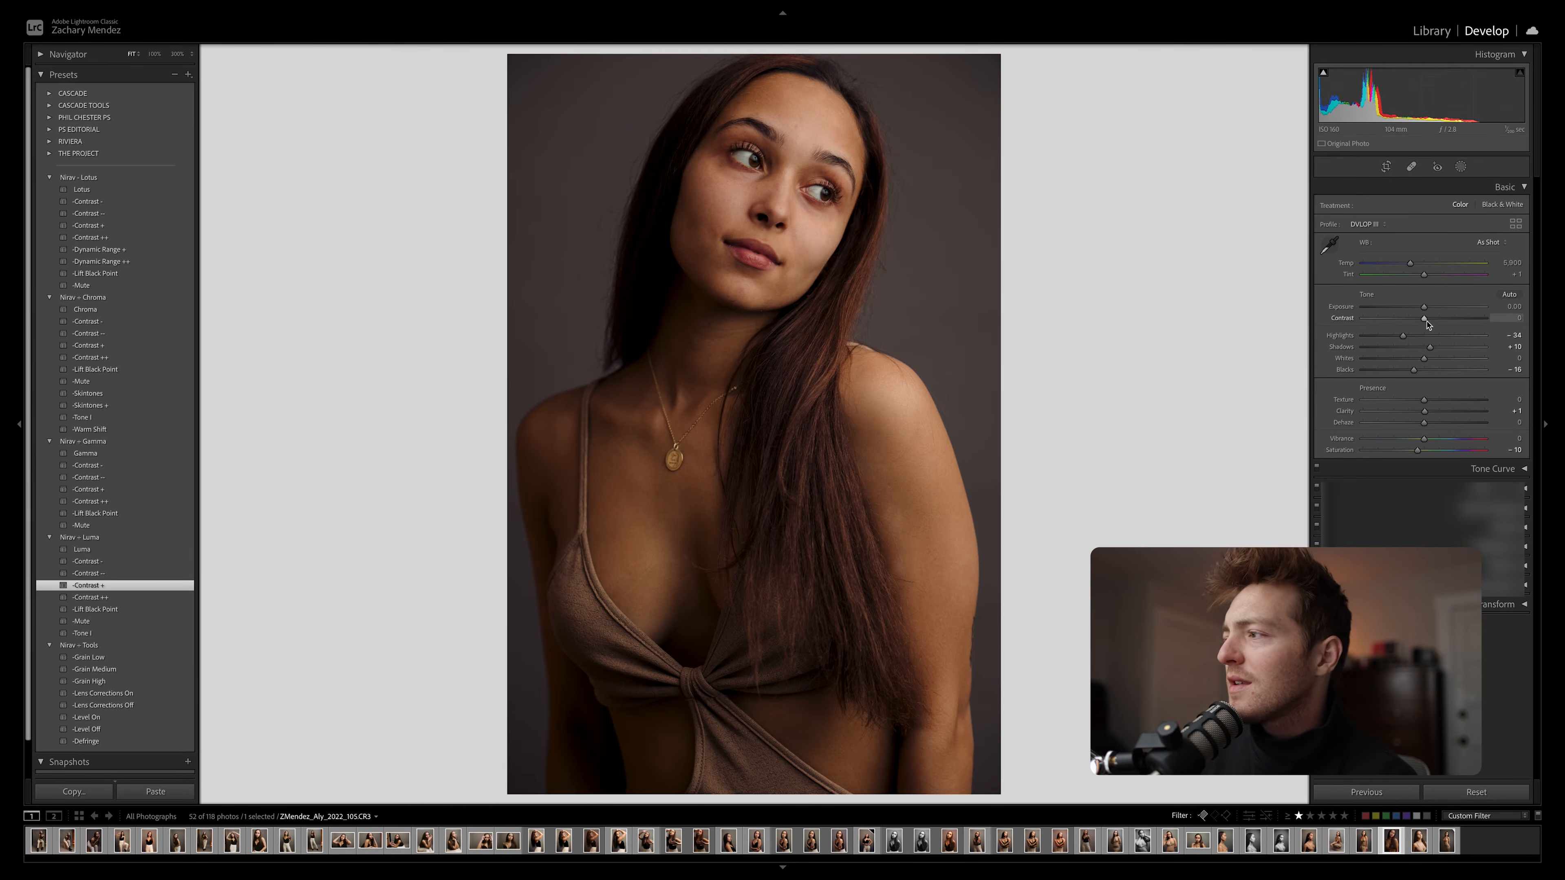
Set Exposure to +0.40, Highlights to -44, Temp to 5,276 and Tint to -4, and compare with the unedited portrait
drag(1424, 308, 1398, 342)
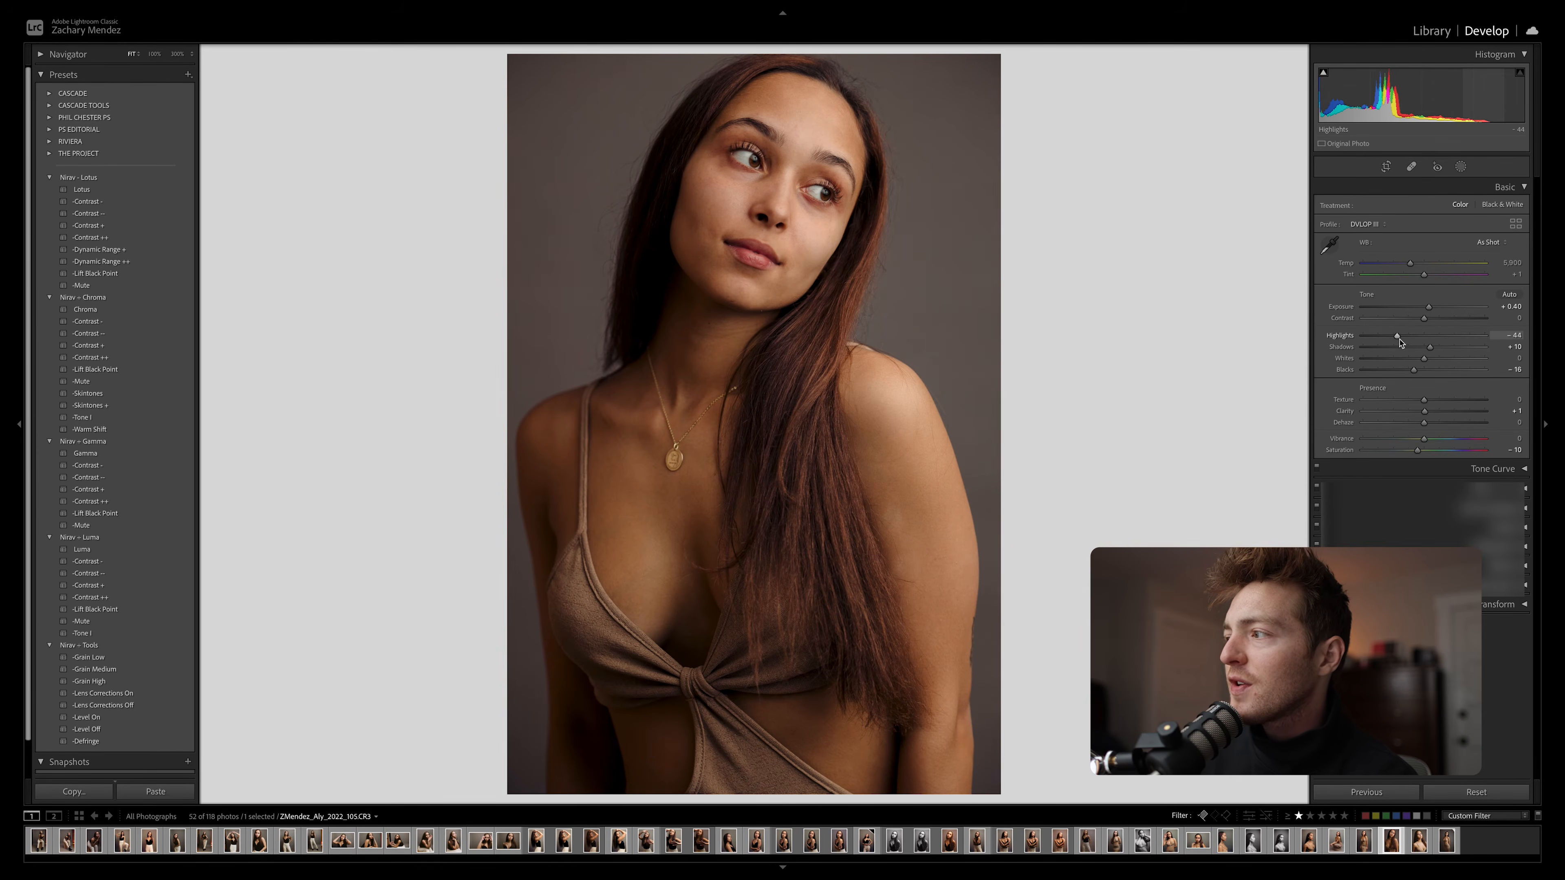
drag(1411, 265, 1422, 279)
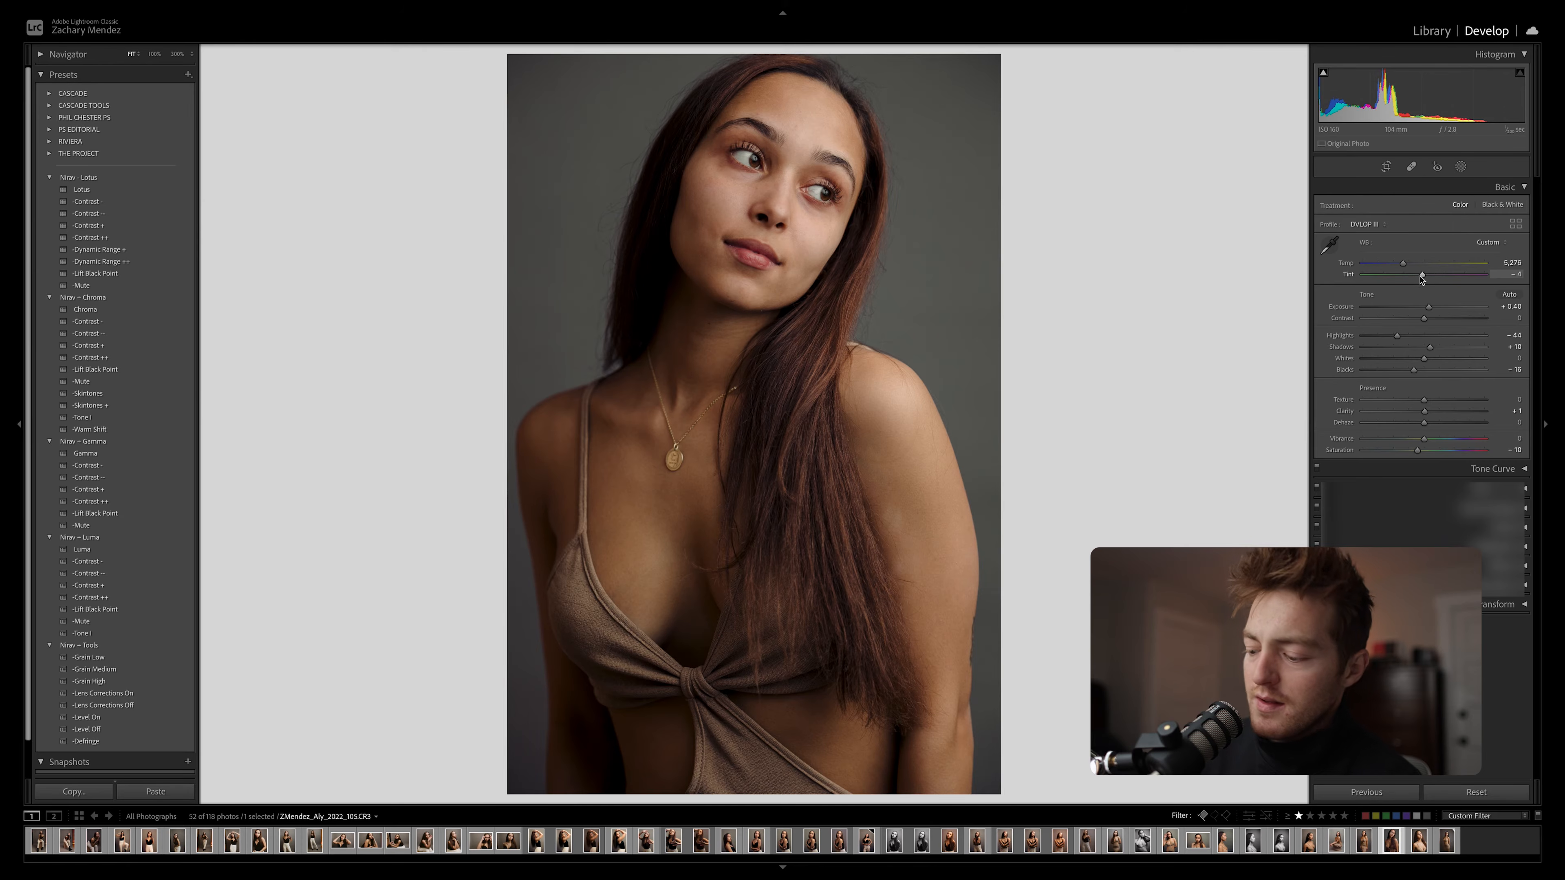
key(backslash)
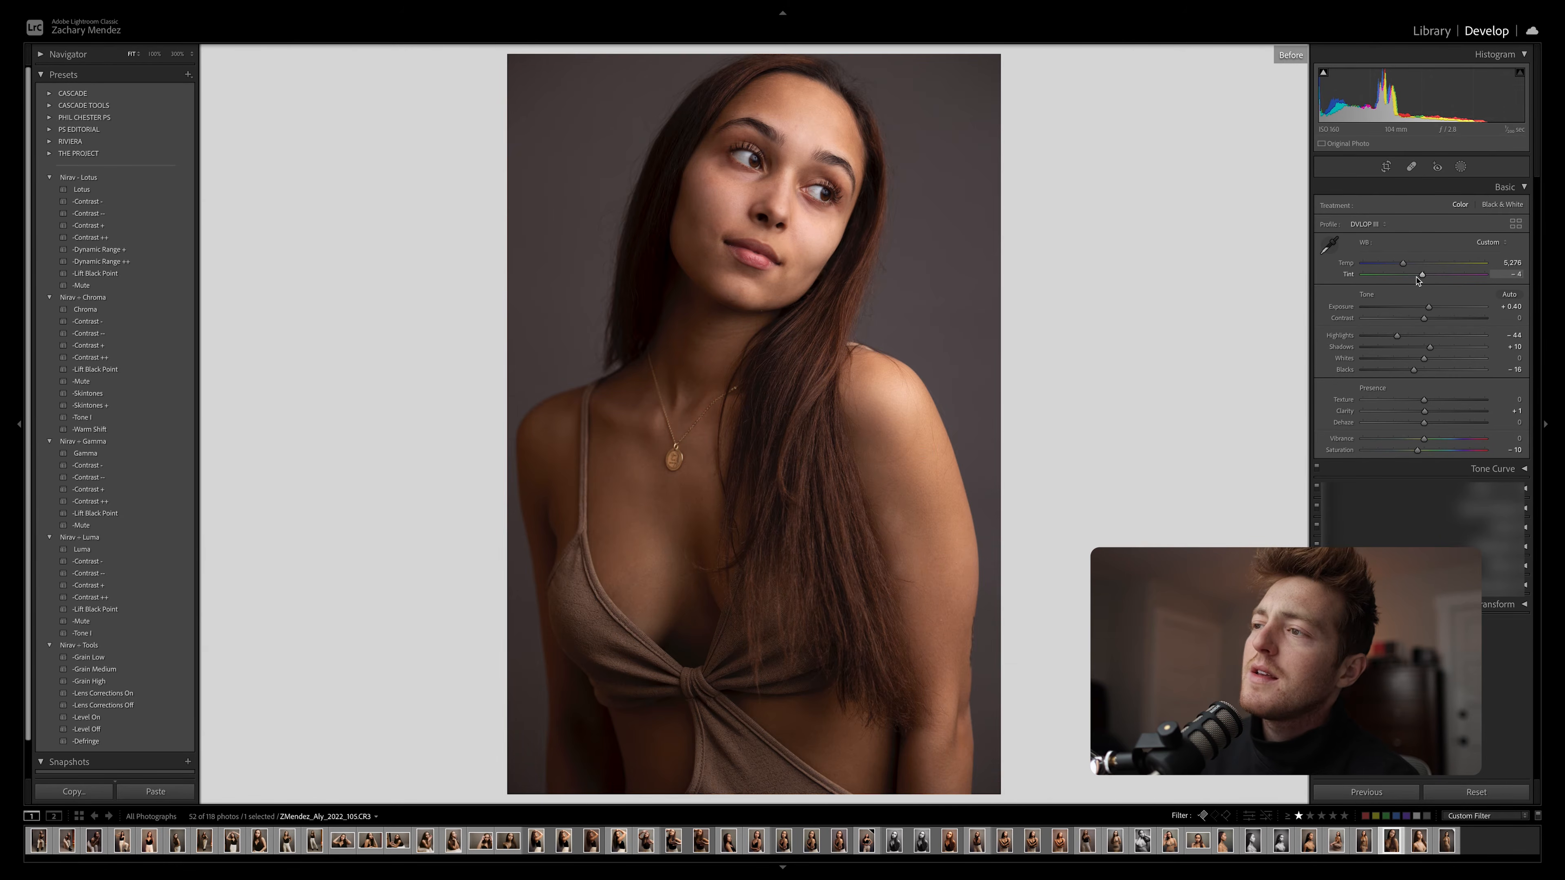
key(backslash)
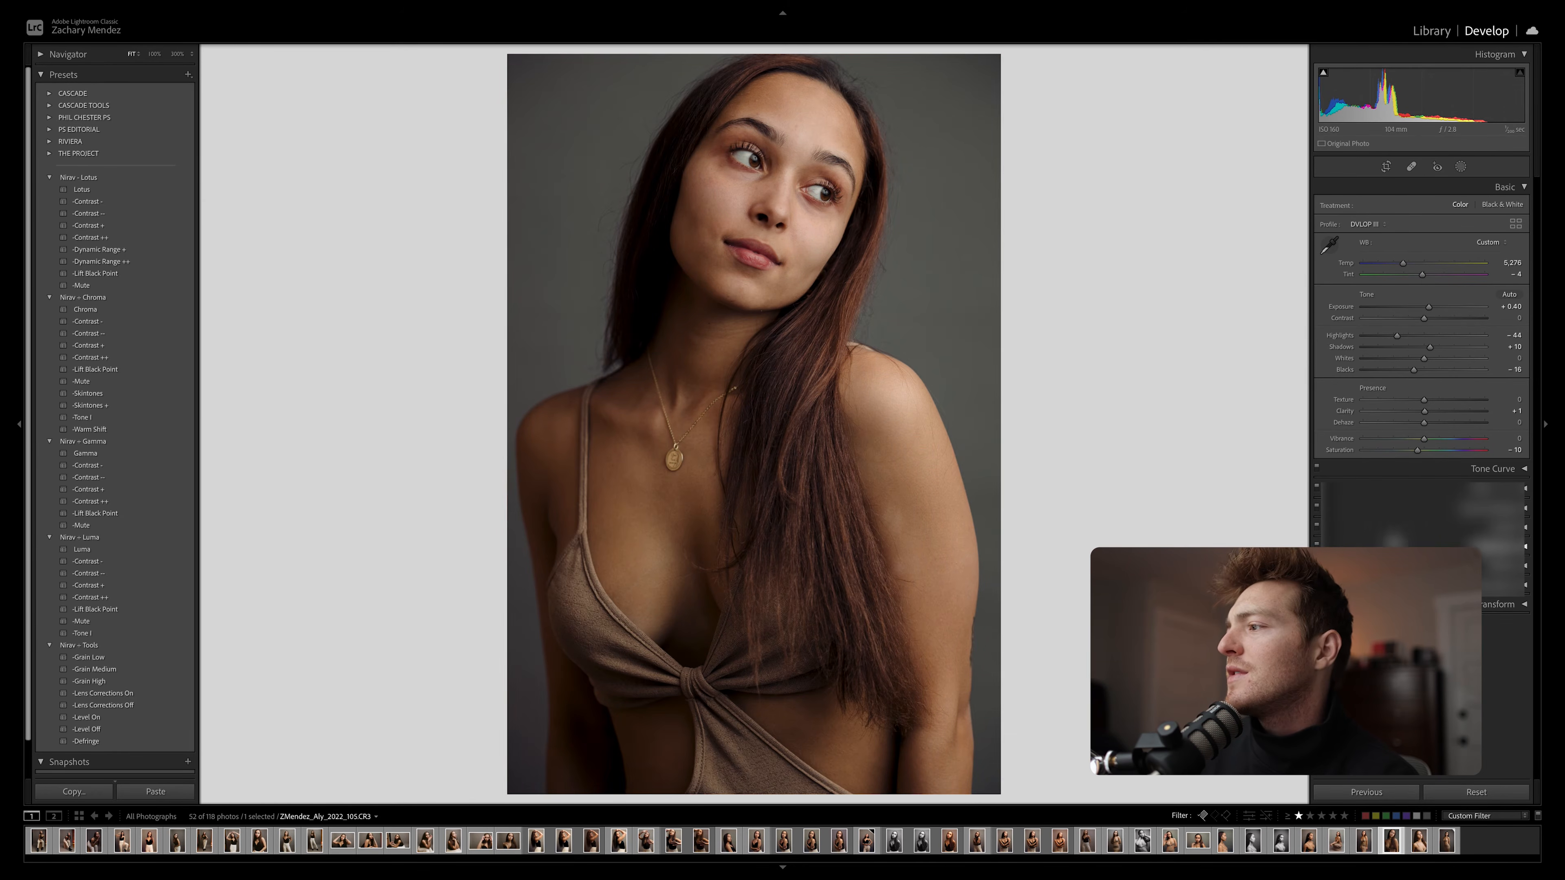
Switch the Tone Curve and Color Grading adjustments off and on to examine what each contributes to the portrait
click(1317, 470)
click(1317, 470)
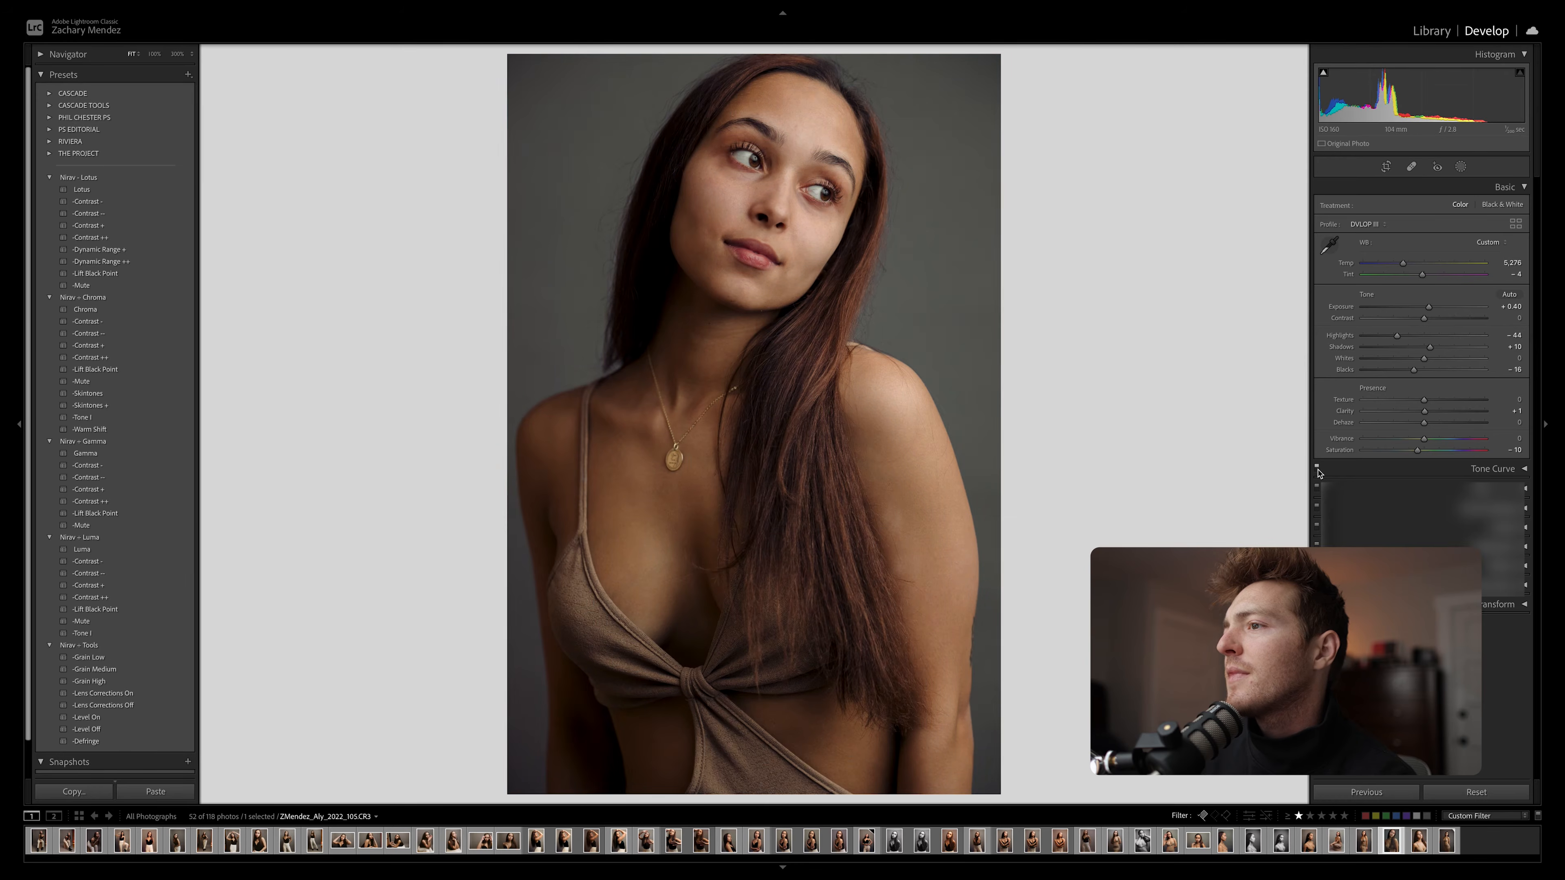
click(1317, 471)
click(1317, 470)
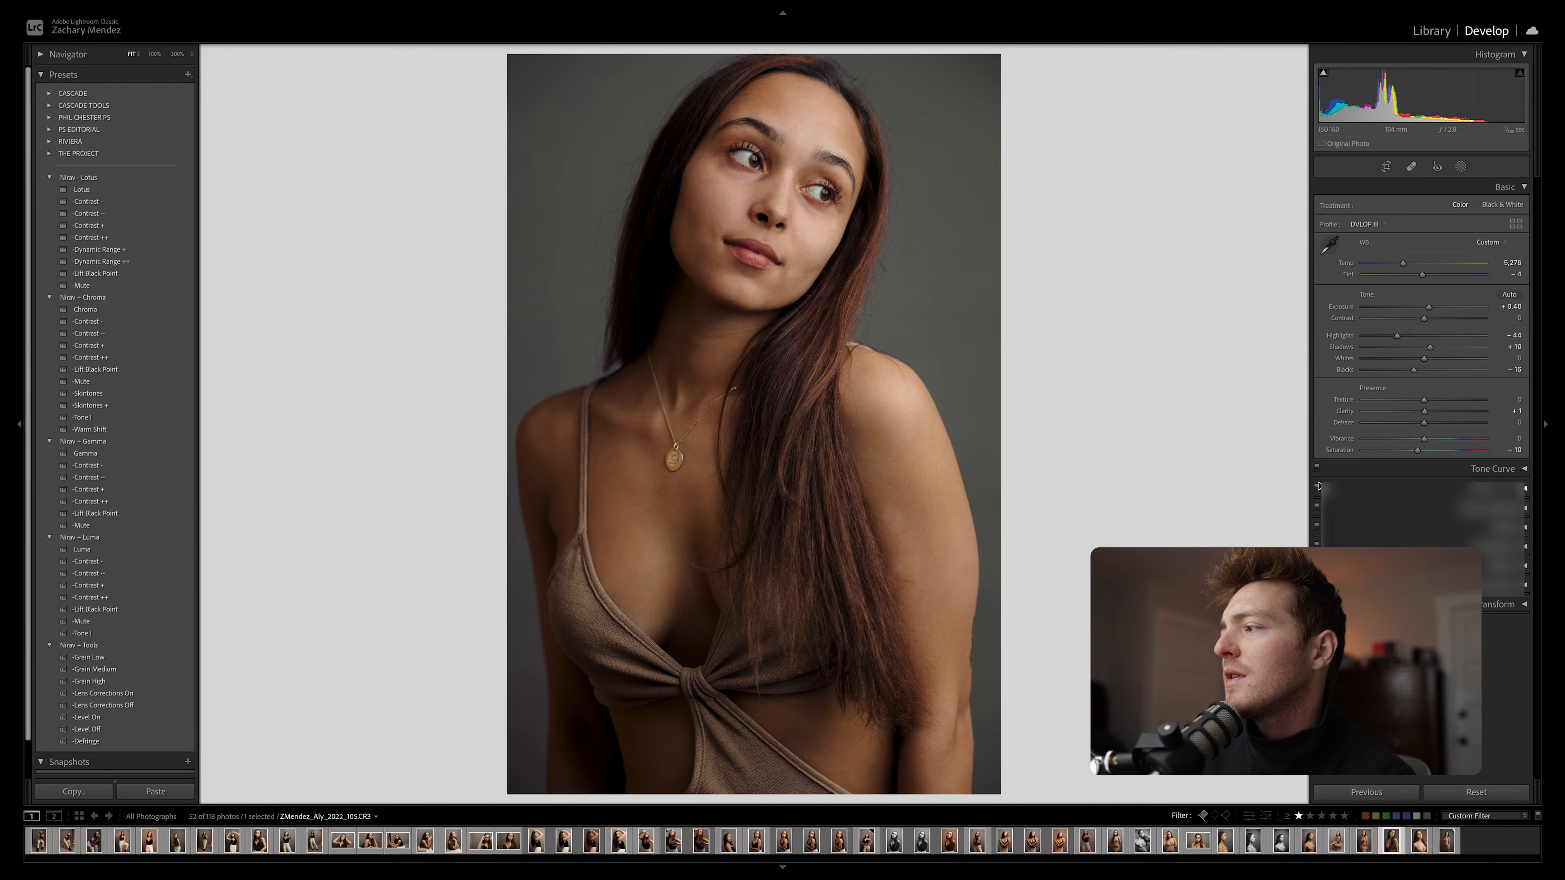
click(1318, 507)
click(1317, 508)
click(1317, 508)
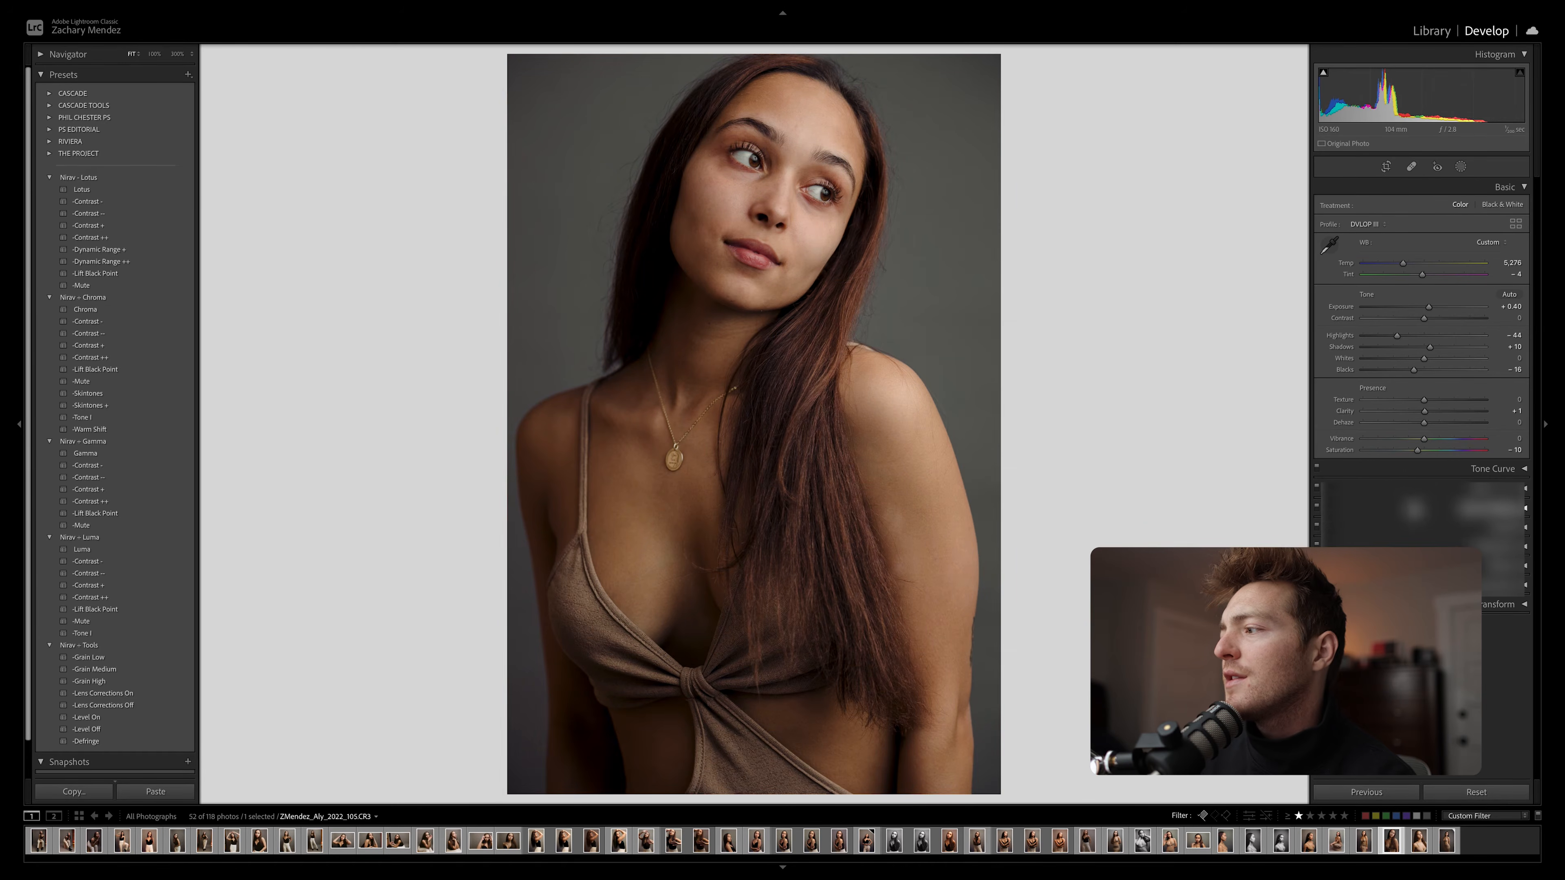
Shift the Color Grading highlights hue toward yellow and compare the portrait with its unedited version
click(1413, 509)
scroll(1403, 411, down, 1)
scroll(1403, 408, down, 3)
drag(1440, 492, 1453, 500)
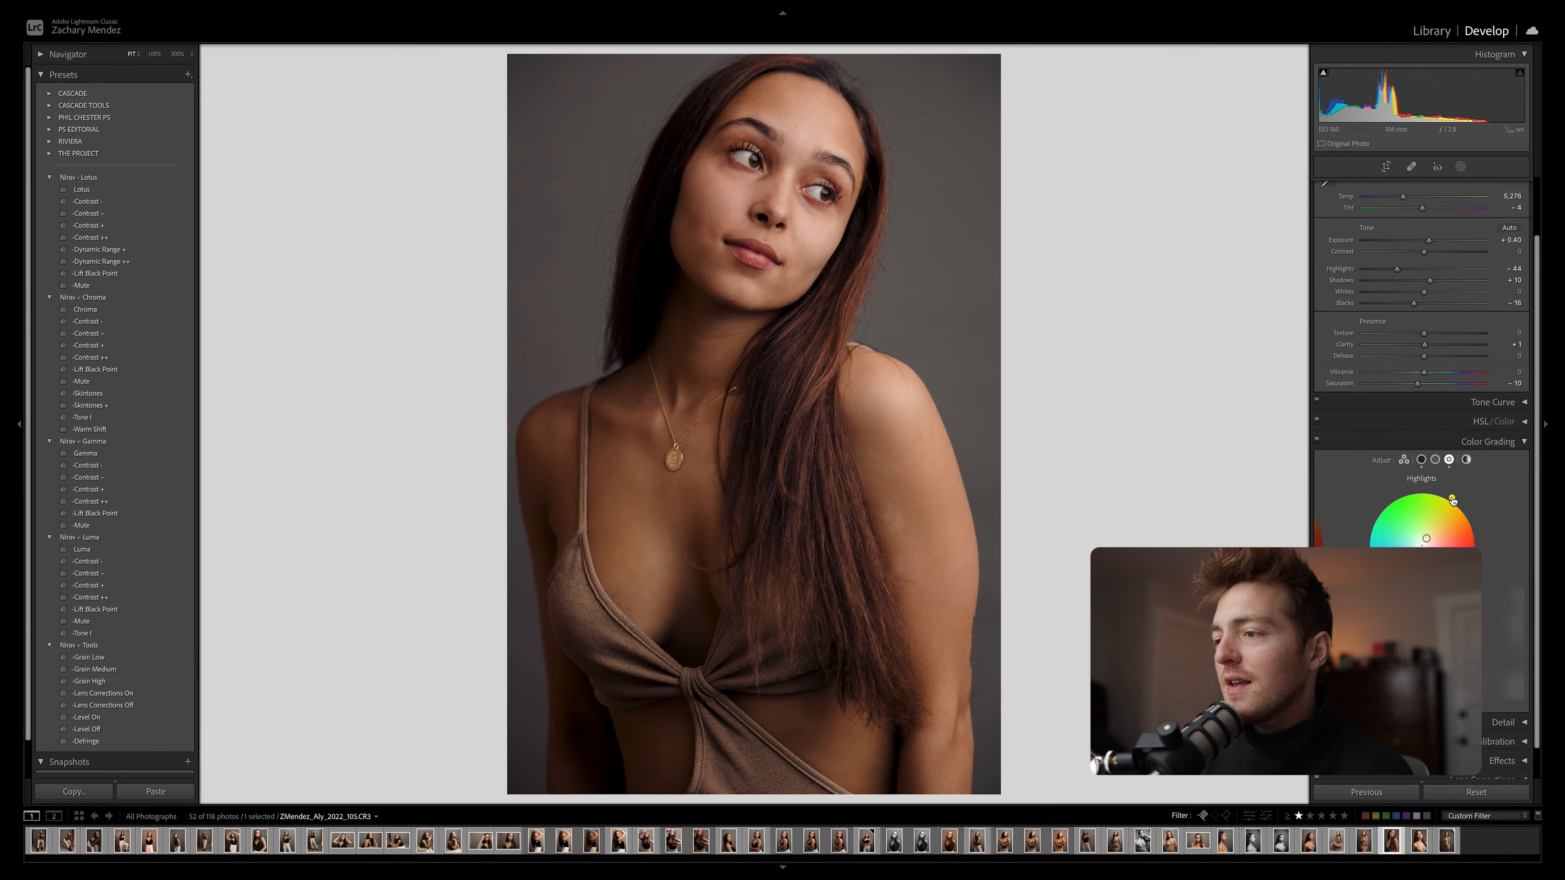
key(backslash)
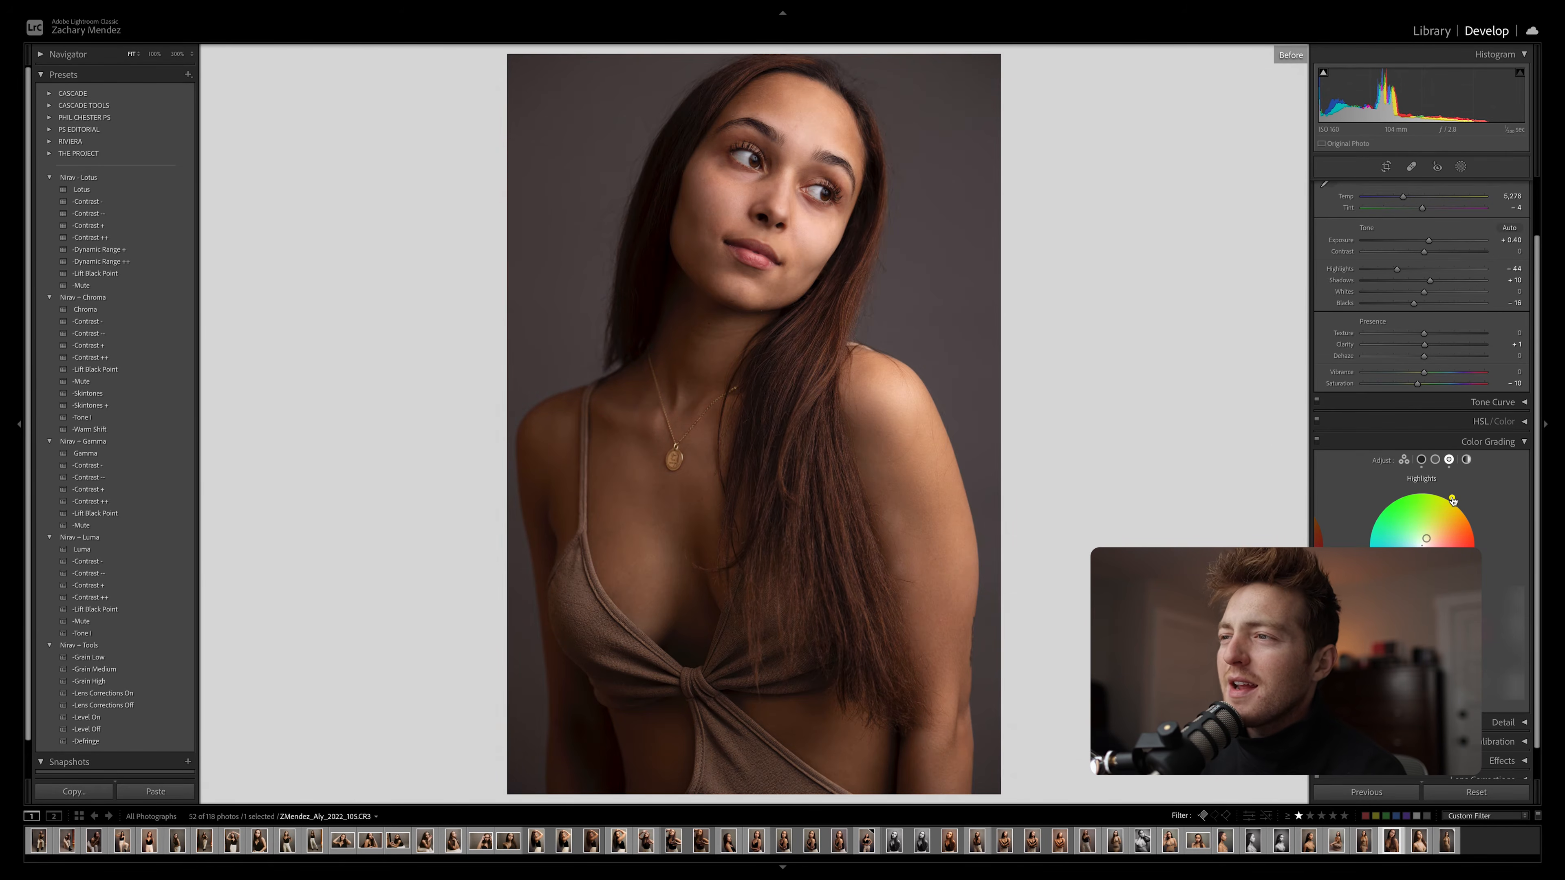
key(backslash)
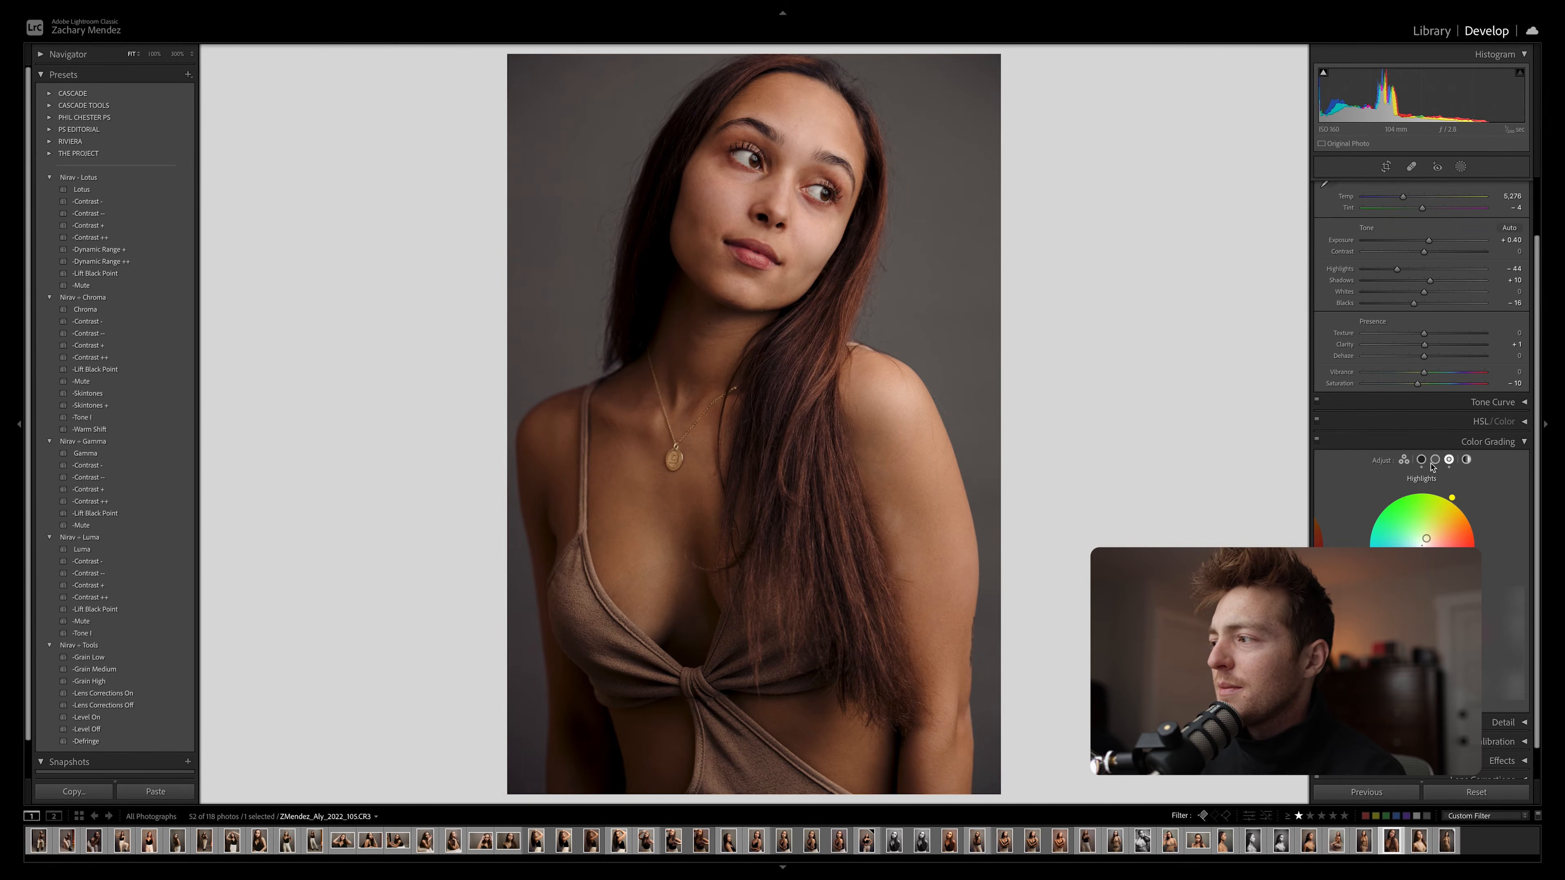
click(1497, 441)
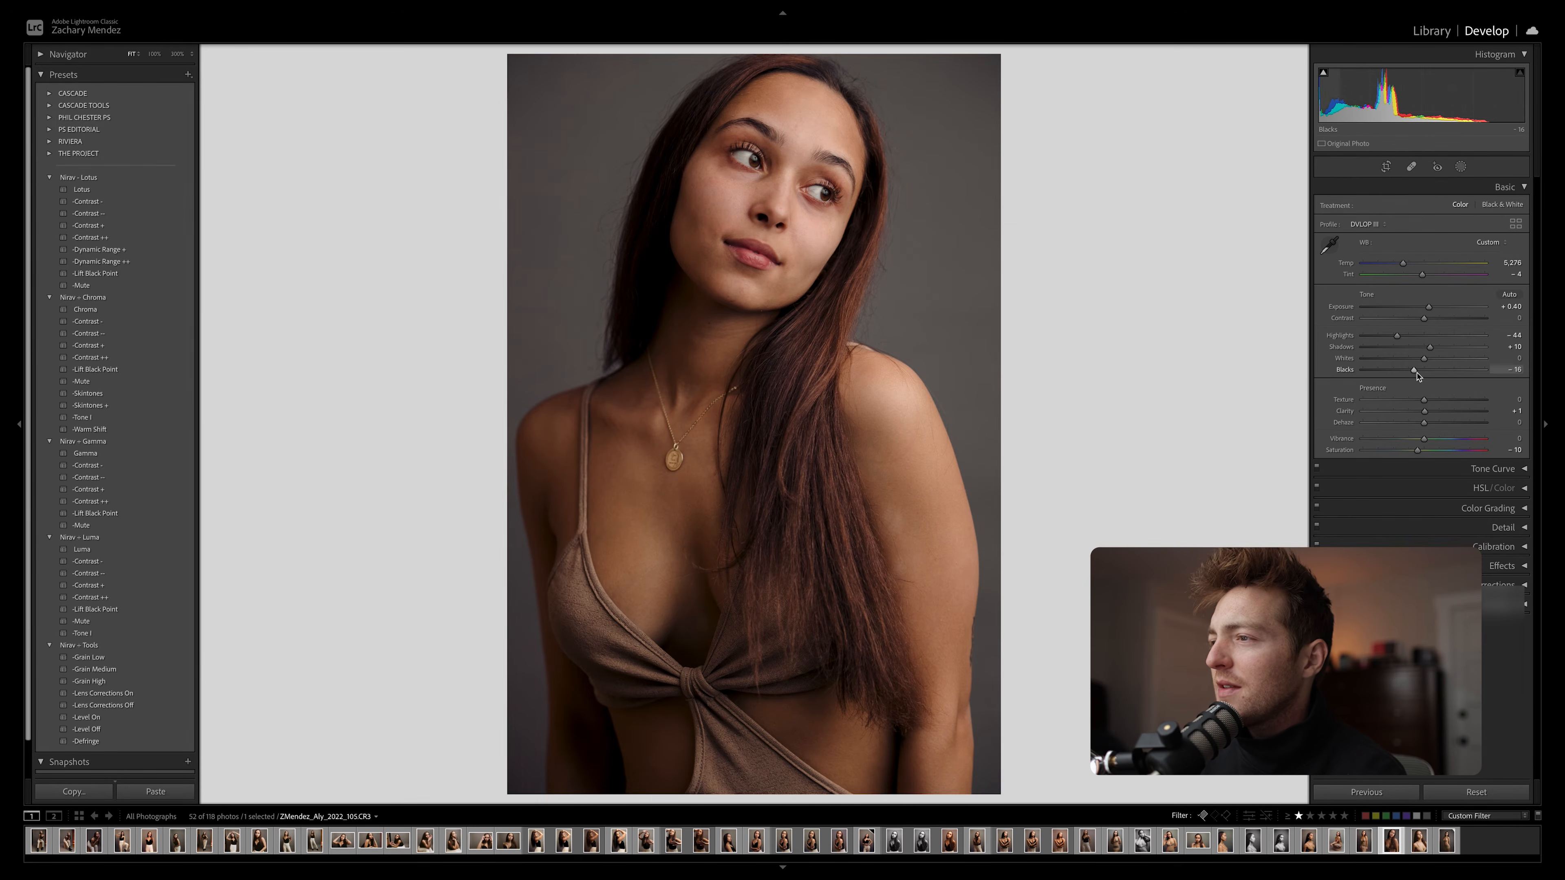
Set Blacks to -23 and adjust the red and blue channels of the tone curve
drag(1418, 377, 1413, 376)
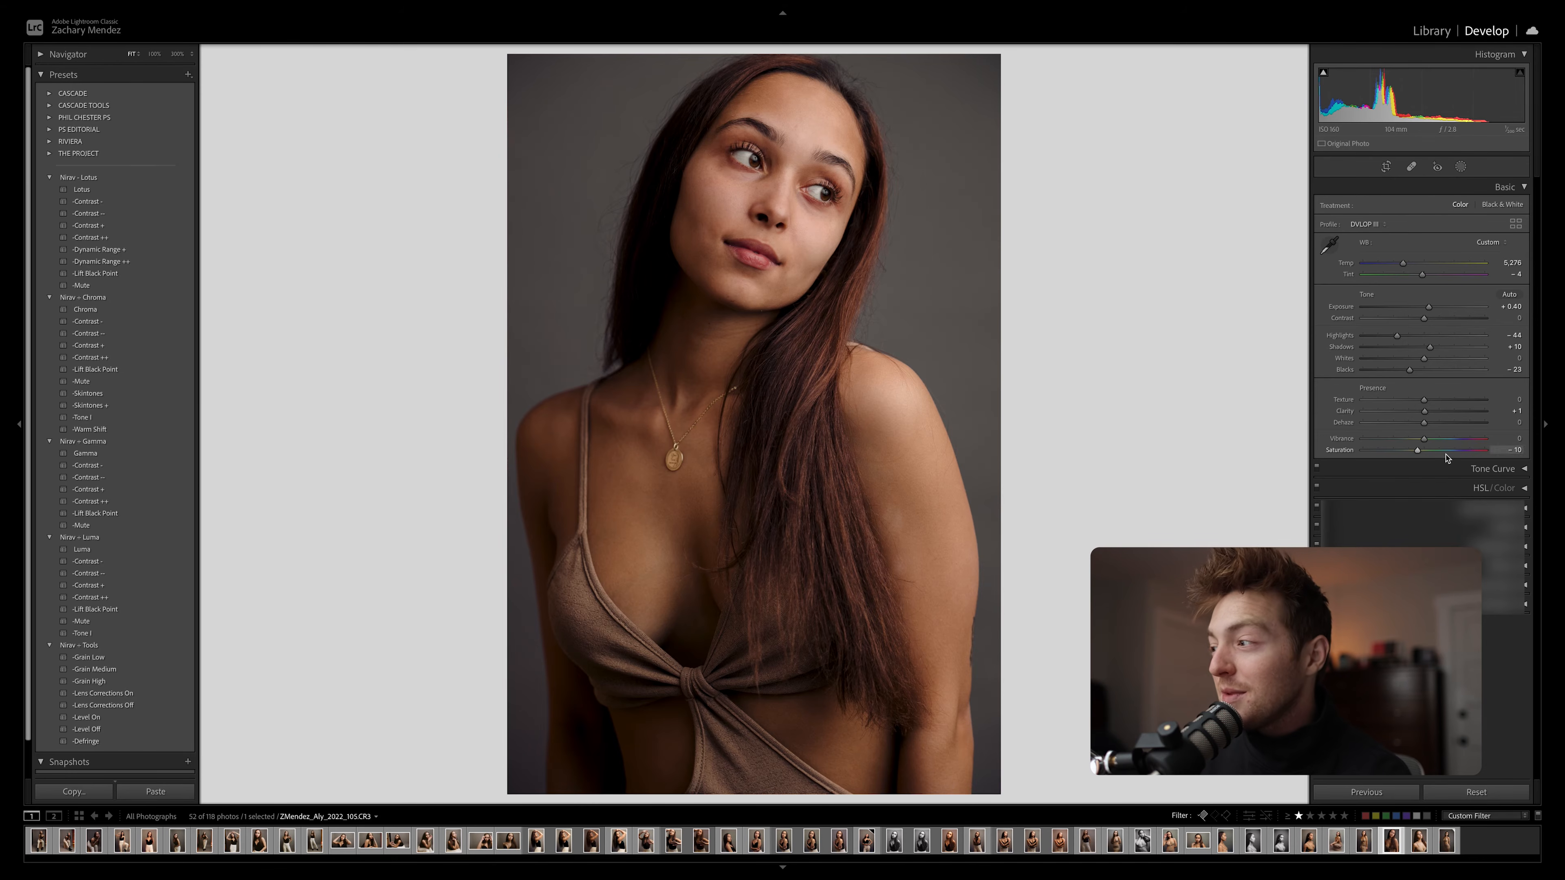
click(1451, 470)
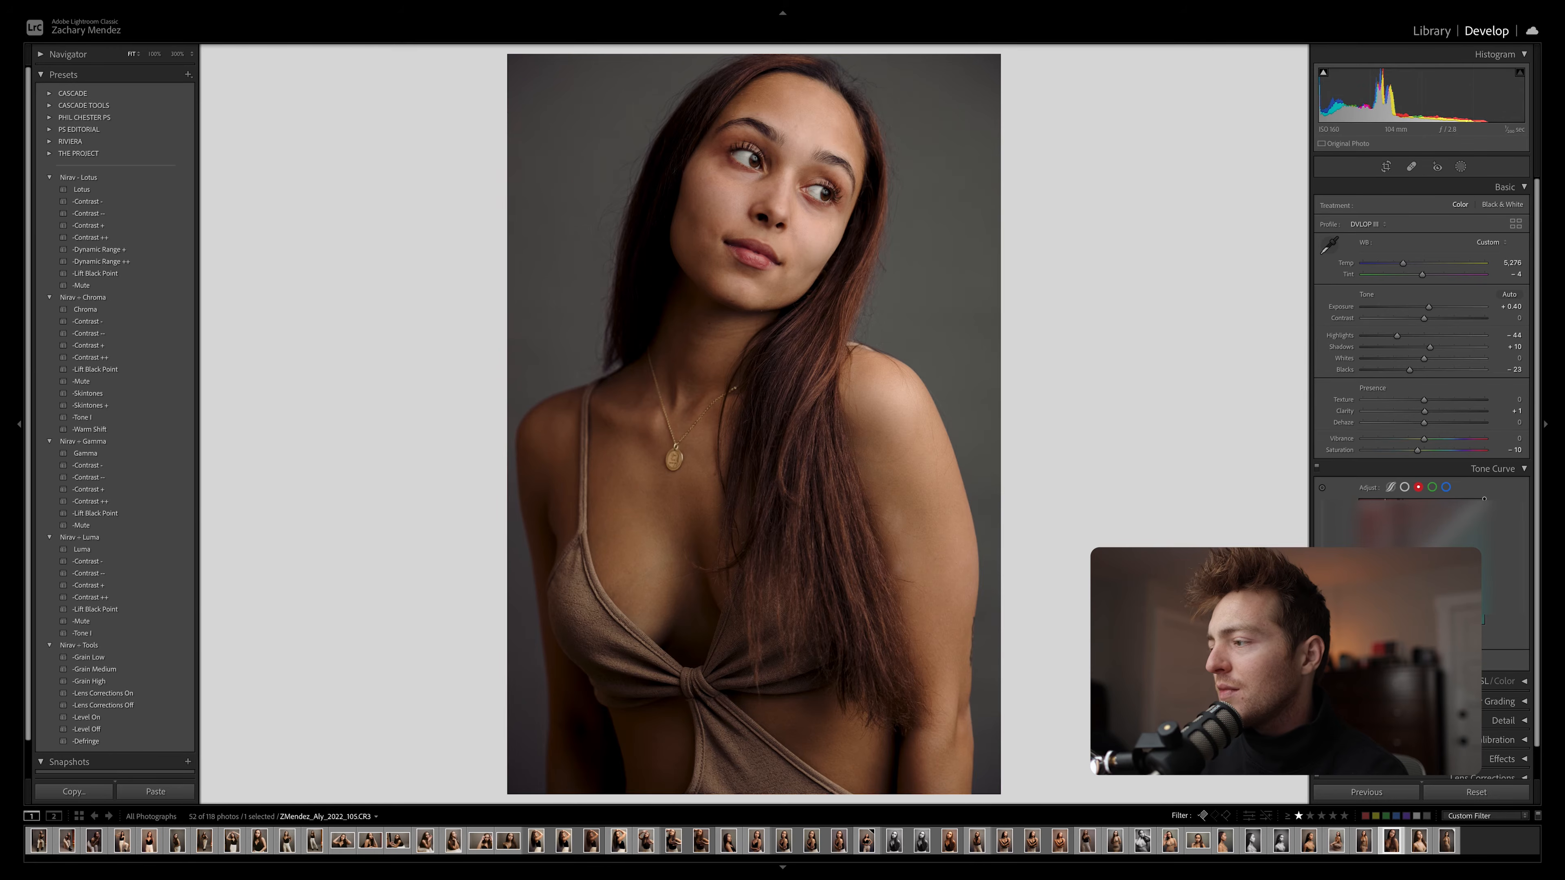
click(1446, 488)
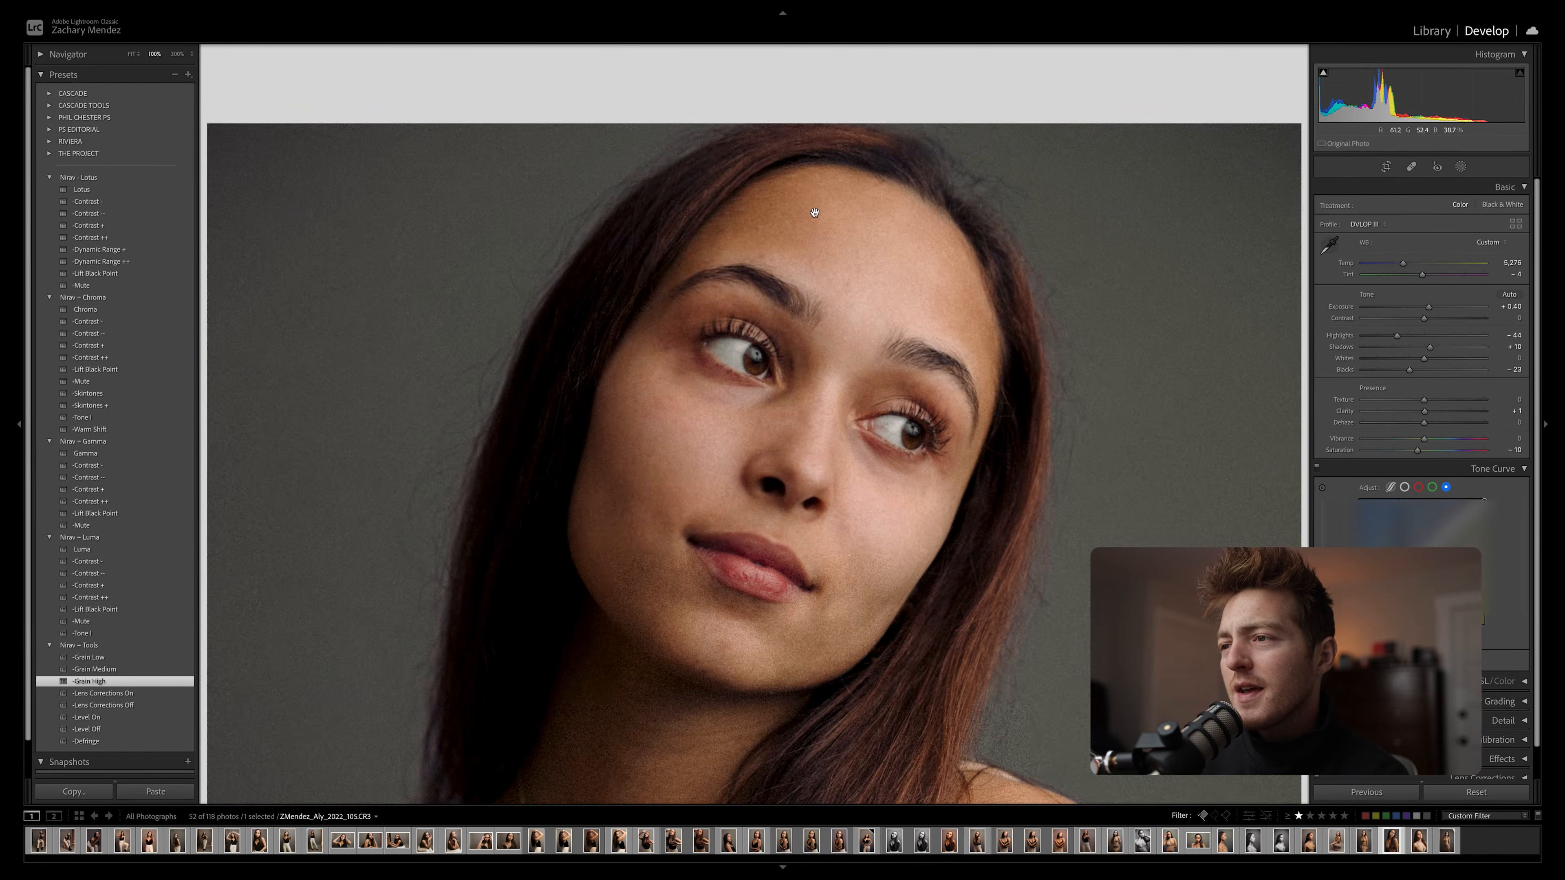
Apply the Grain High preset and check the portrait with the face up close and in full screen
drag(897, 439, 891, 313)
drag(894, 398, 887, 345)
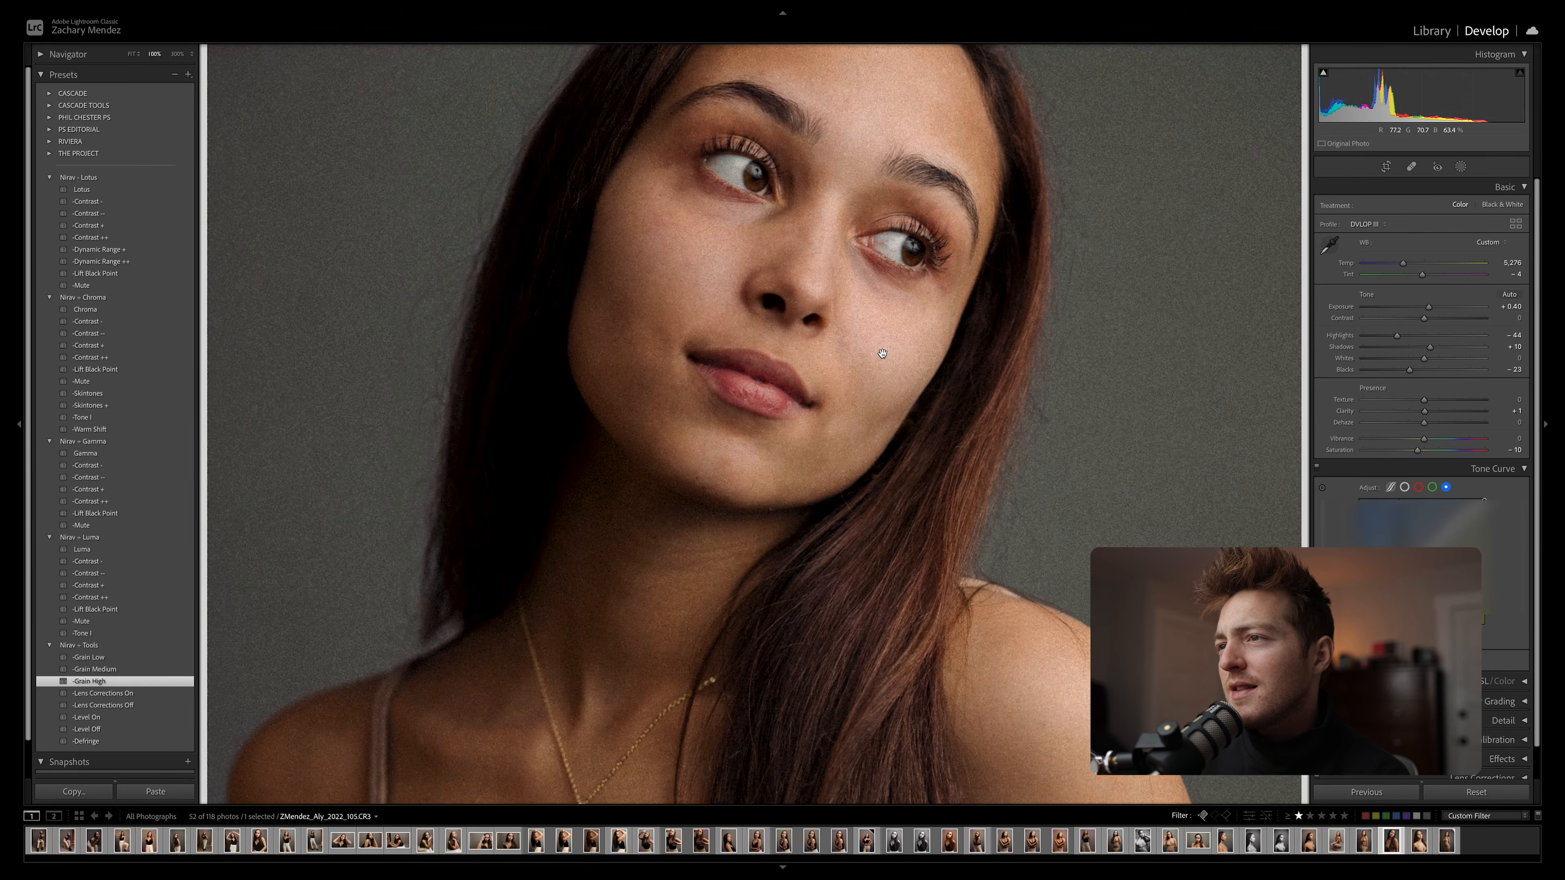
click(884, 354)
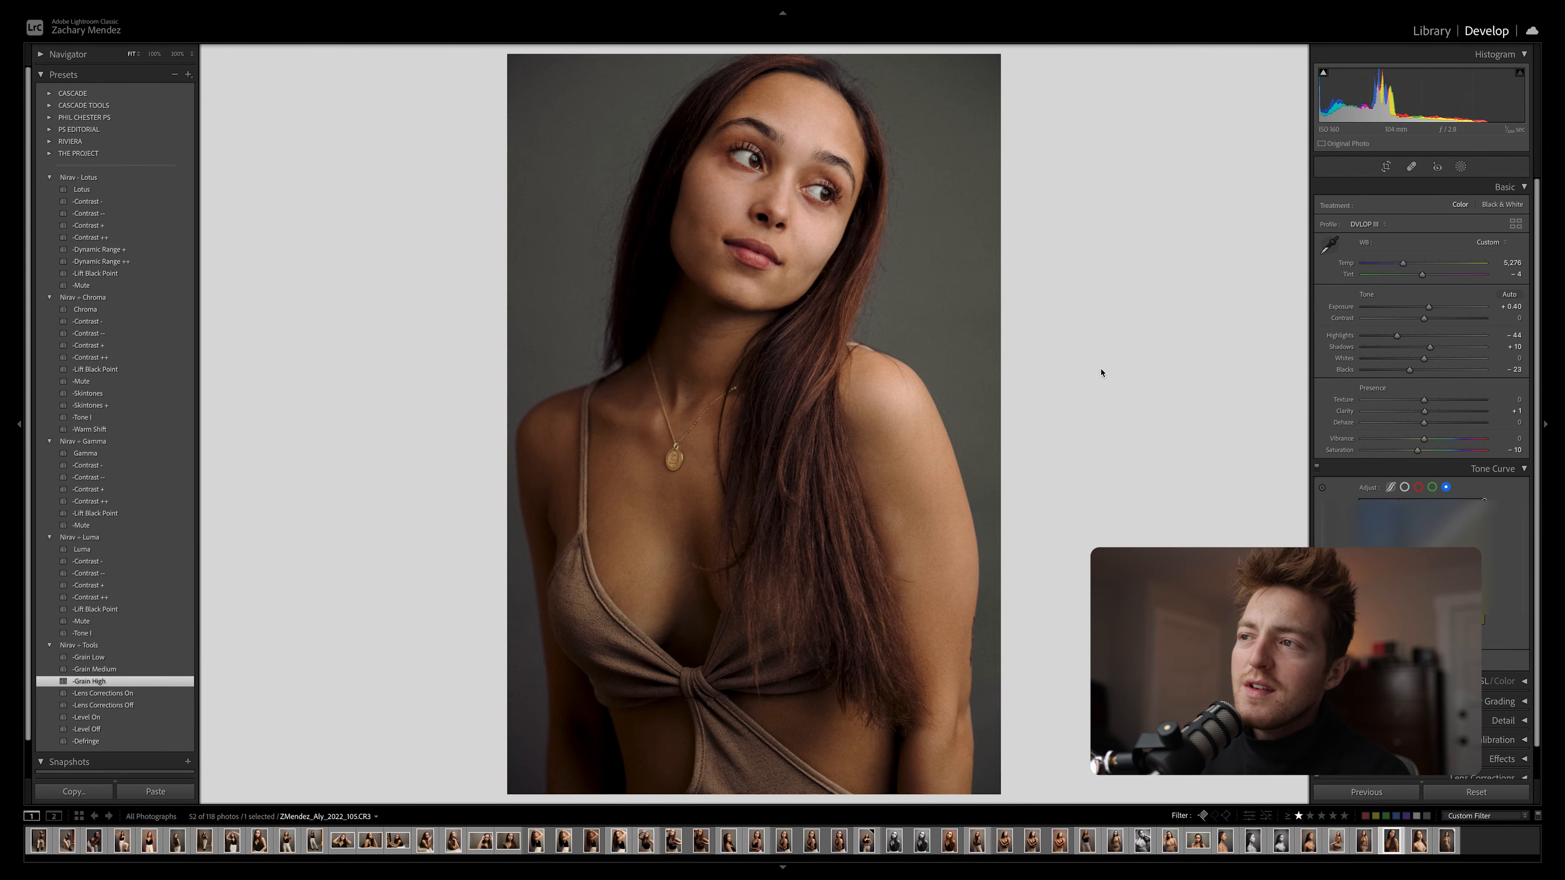
key(f)
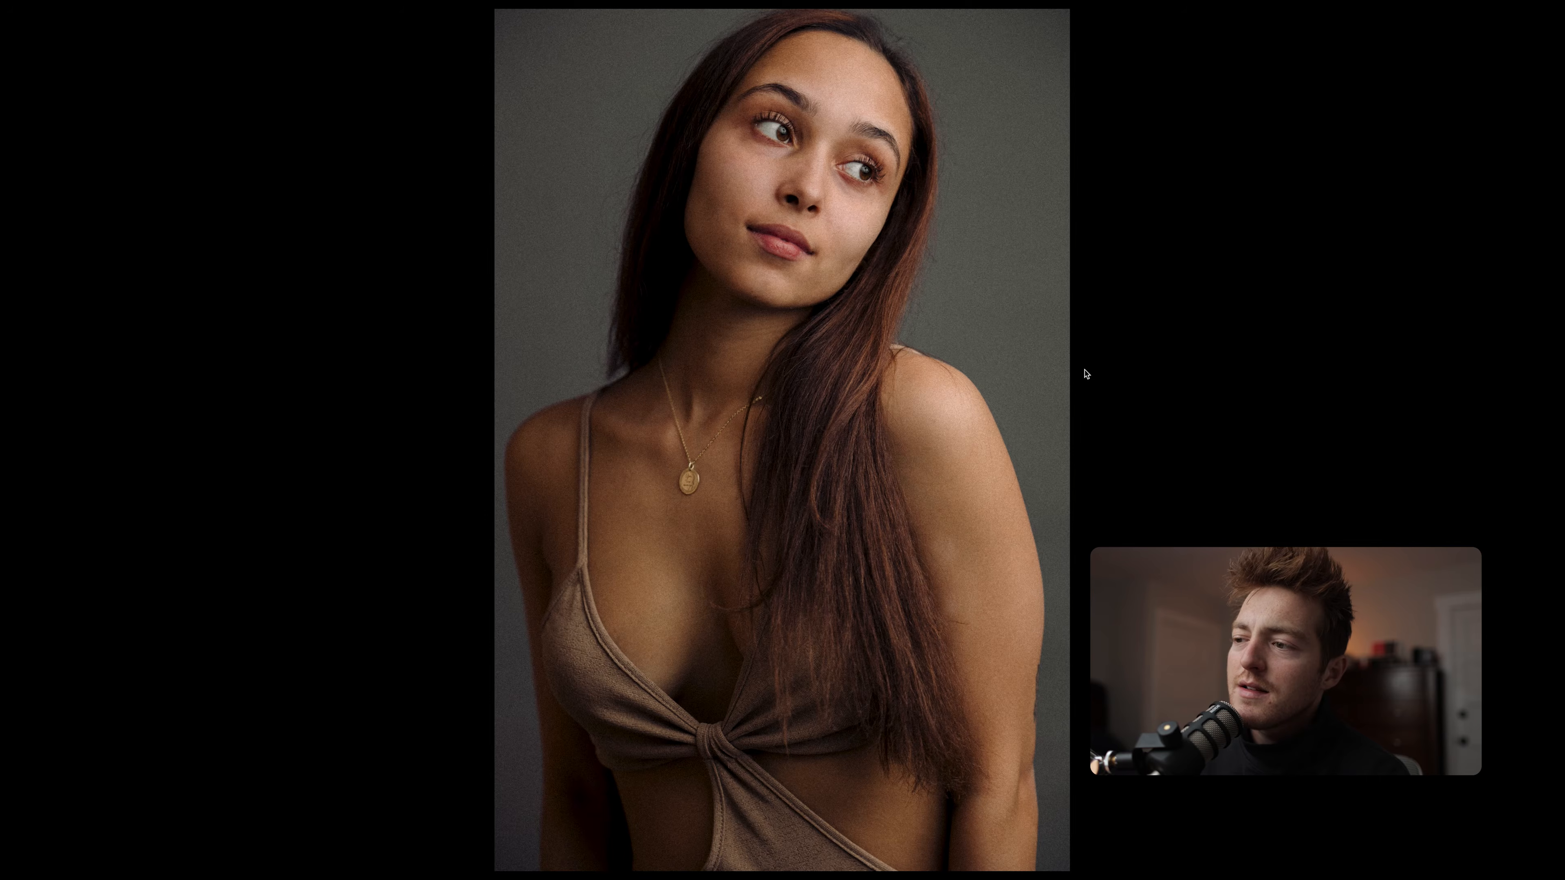
key(f)
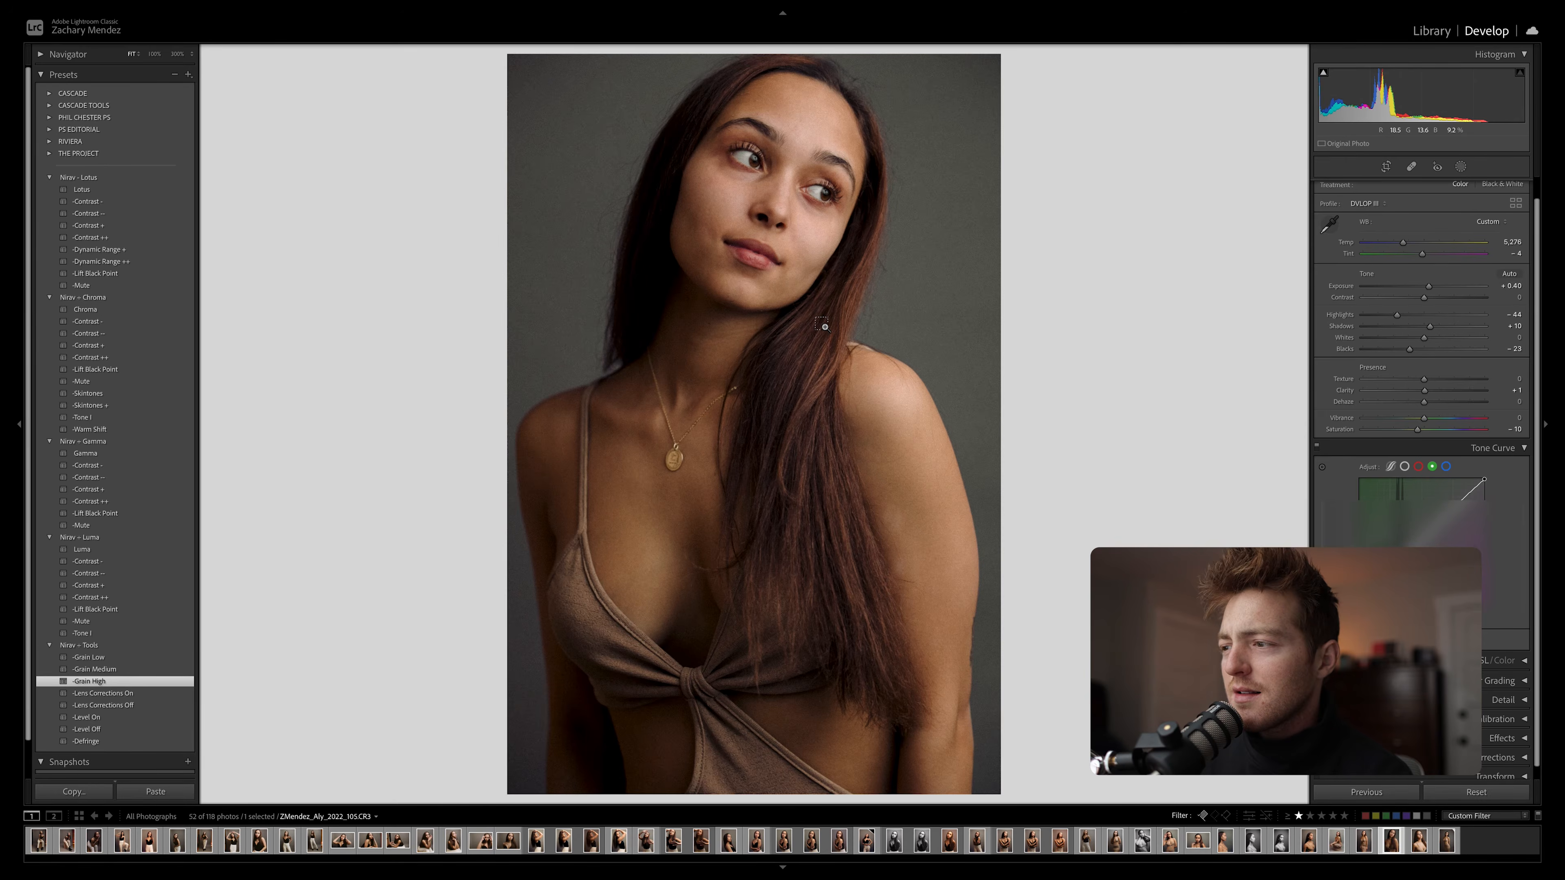
Paste the edited portrait's develop settings onto the next two brown-dress portraits, inspecting the first one's face up close
key(Right)
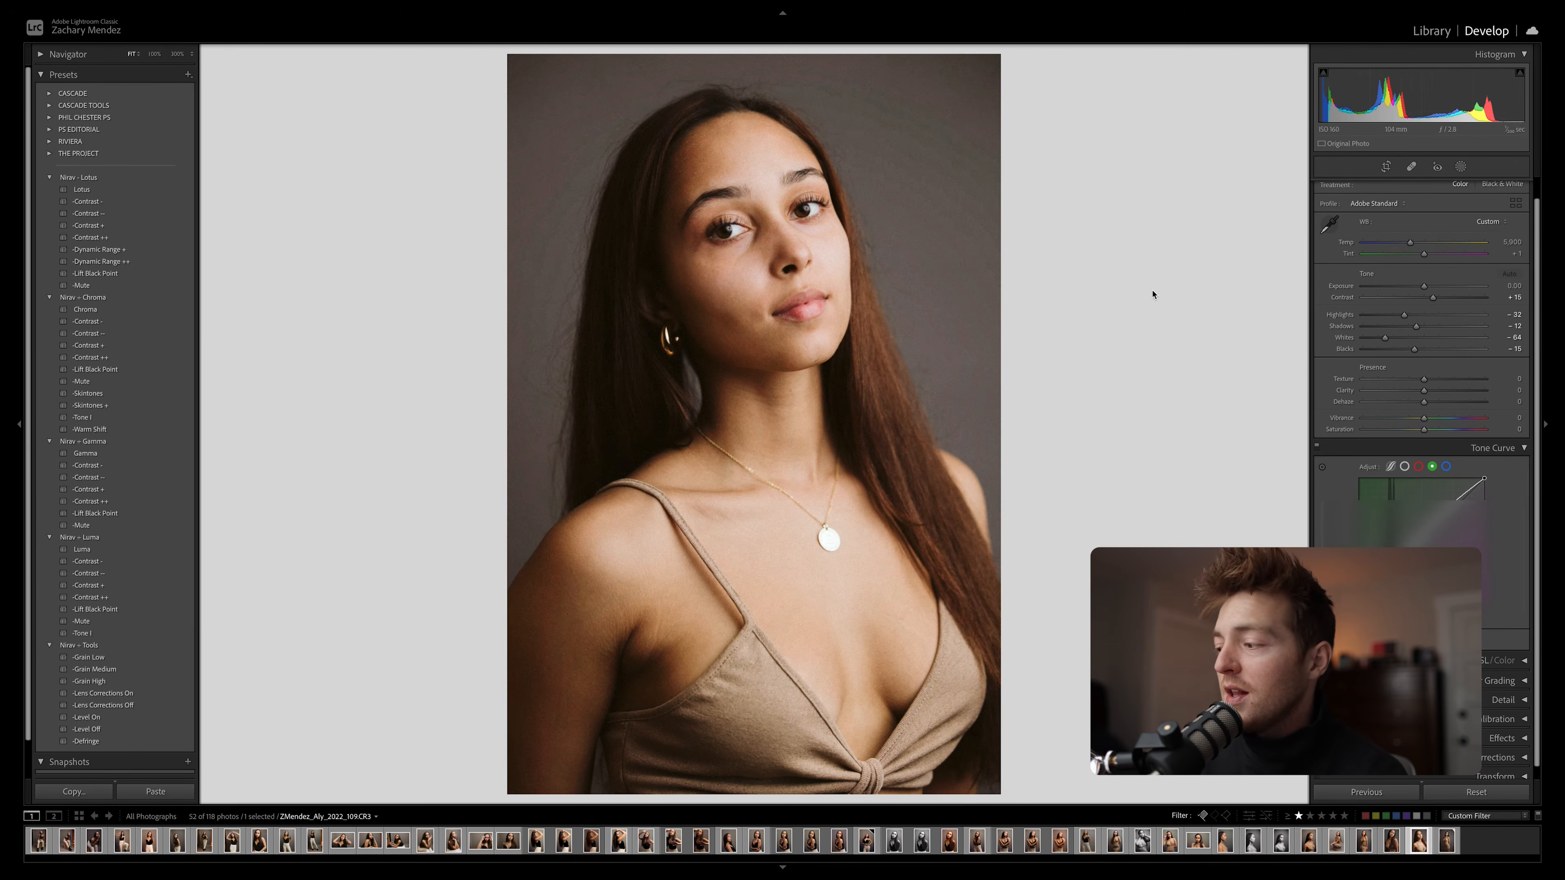
key(ctrl+shift+v)
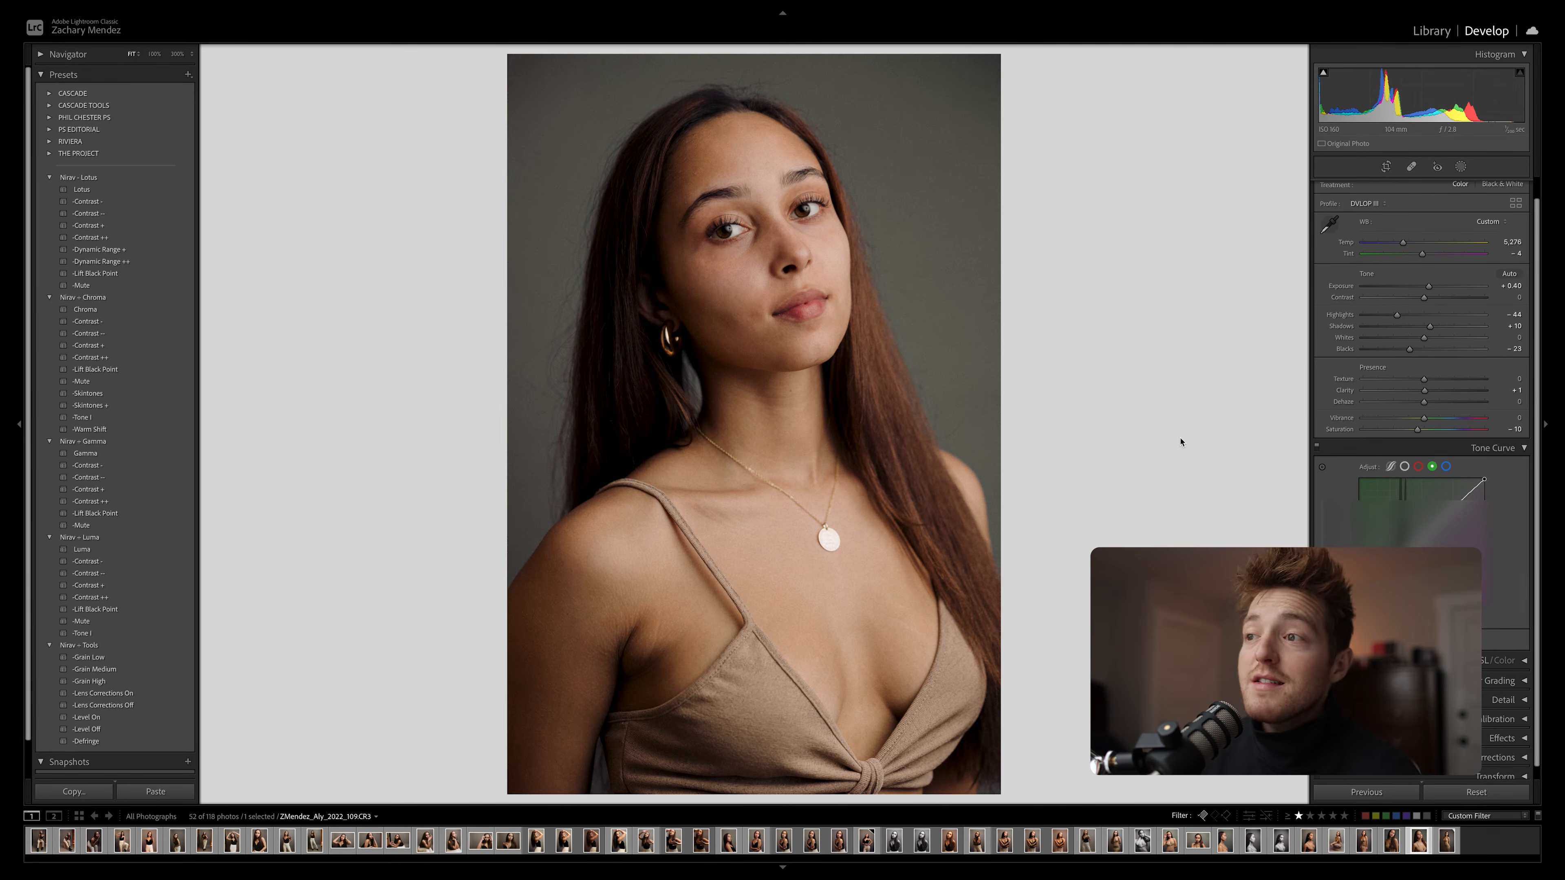
click(742, 238)
drag(857, 414, 863, 190)
click(863, 190)
key(Right)
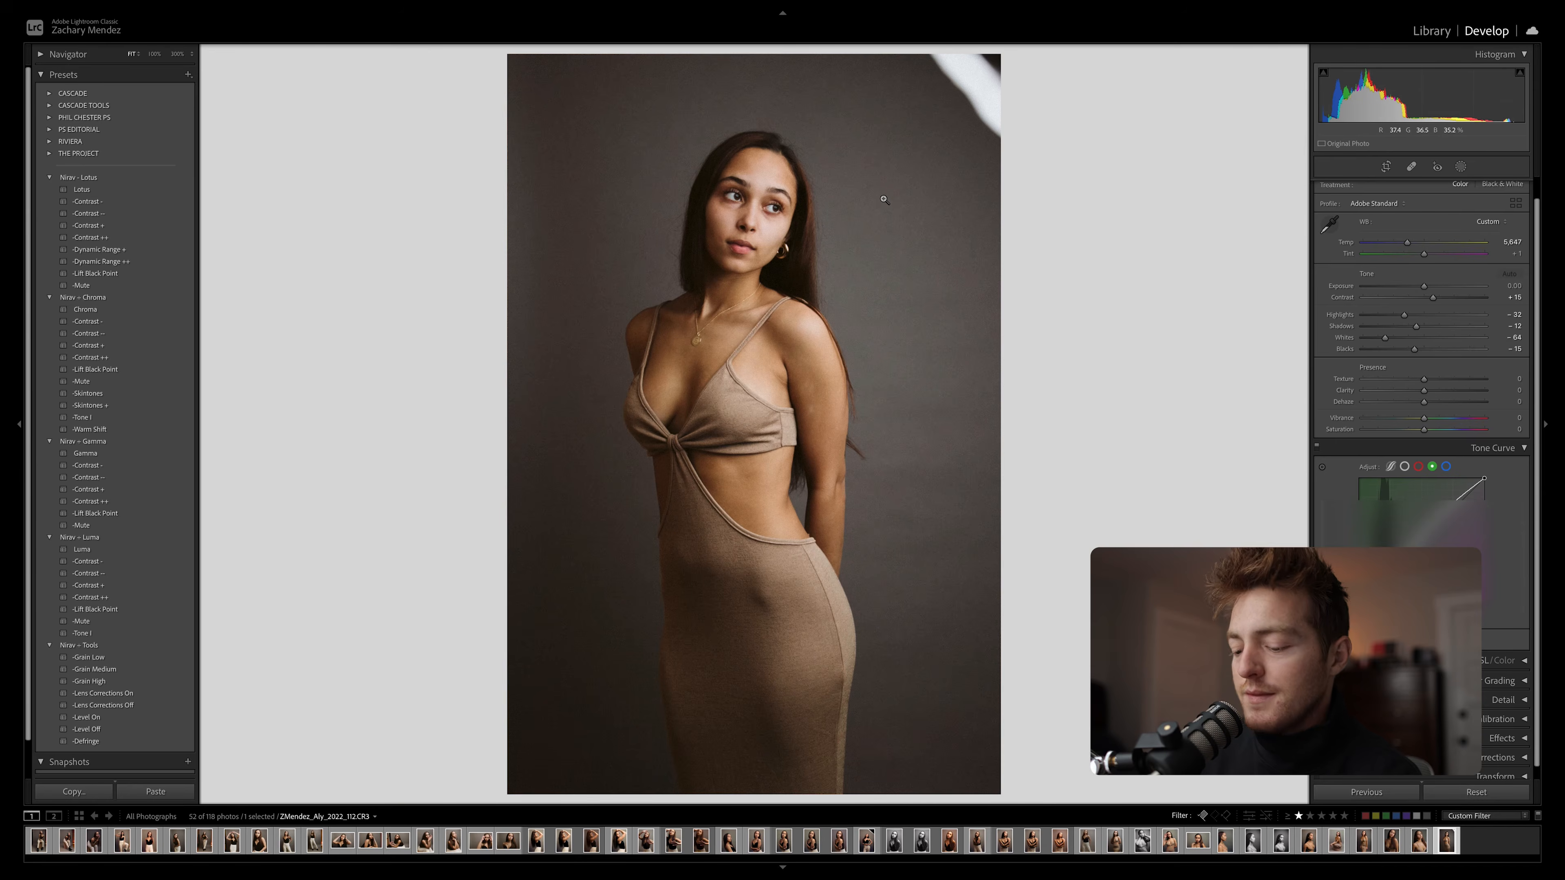
key(ctrl+shift+v)
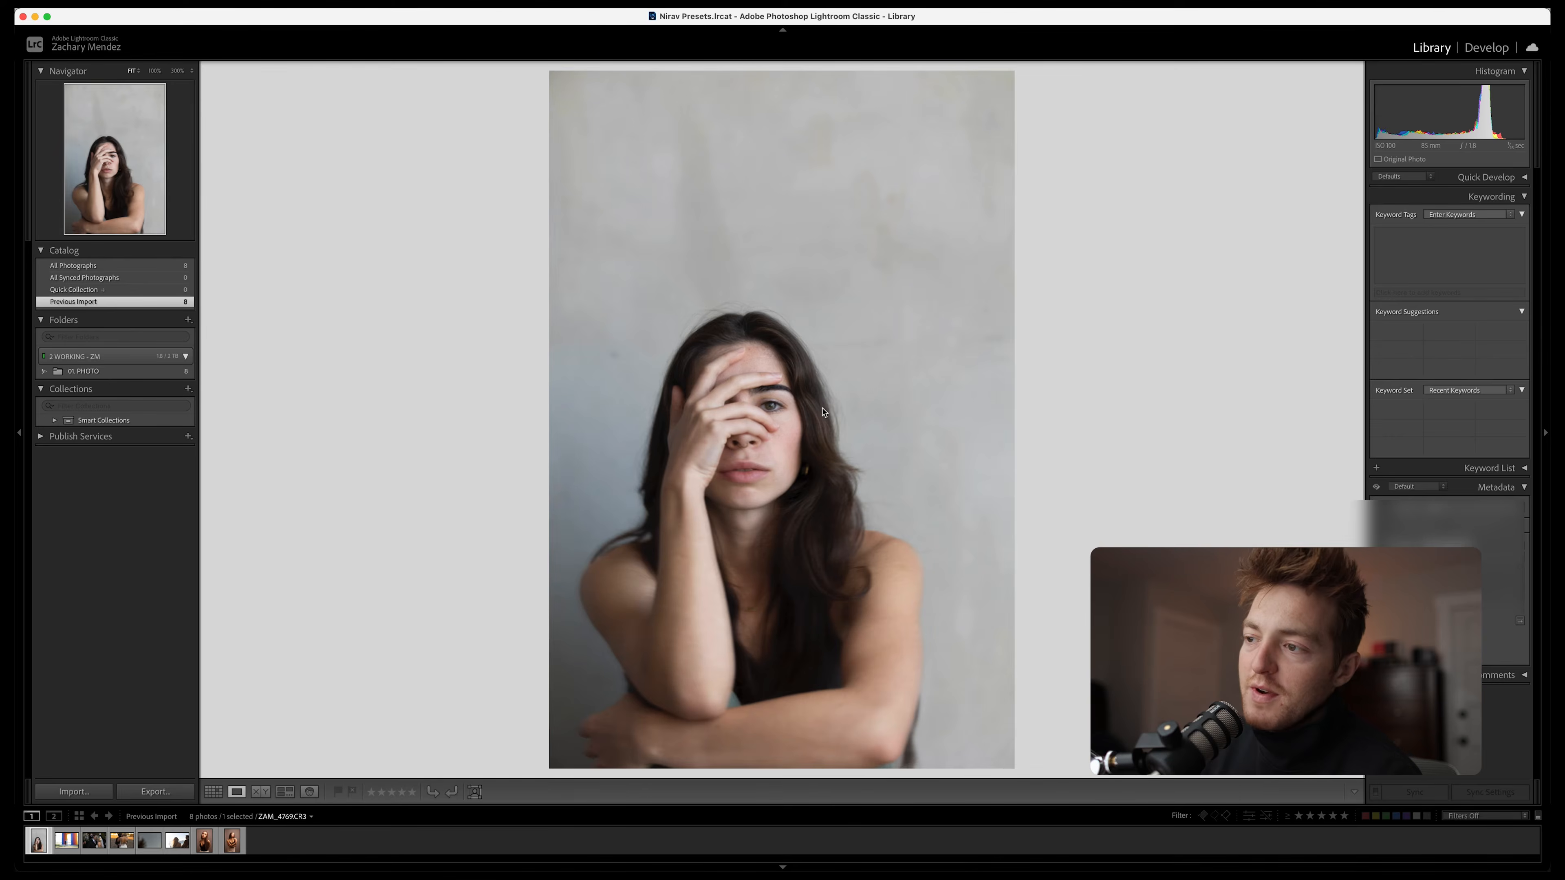
Apply the Lotus preset to the hand-over-face portrait in Develop and crop it tighter around the woman with a different aspect ratio
key(d)
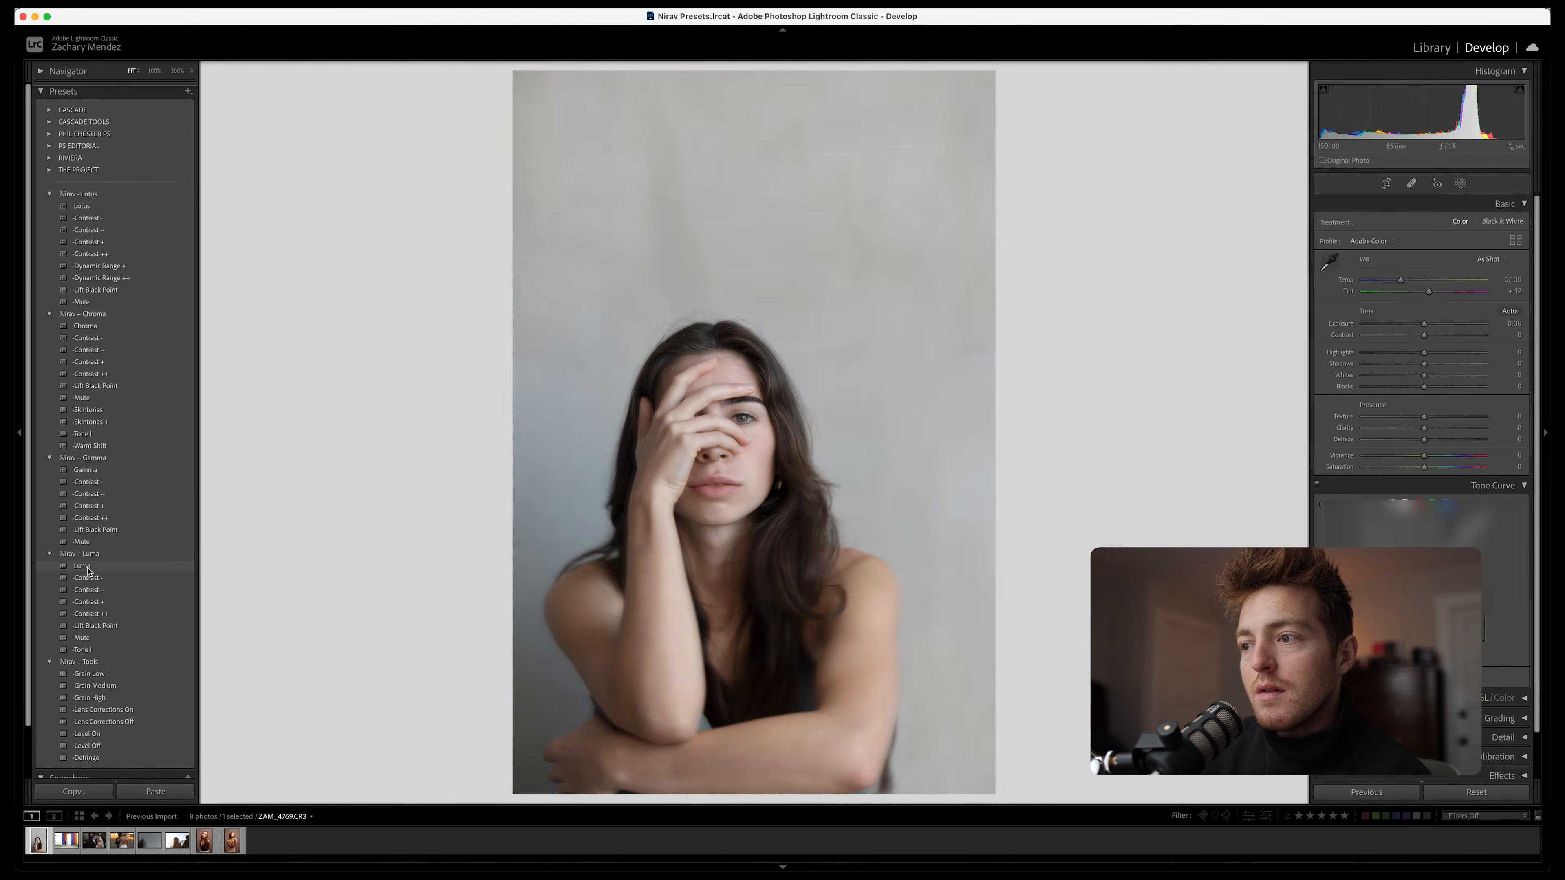
click(115, 210)
key(r)
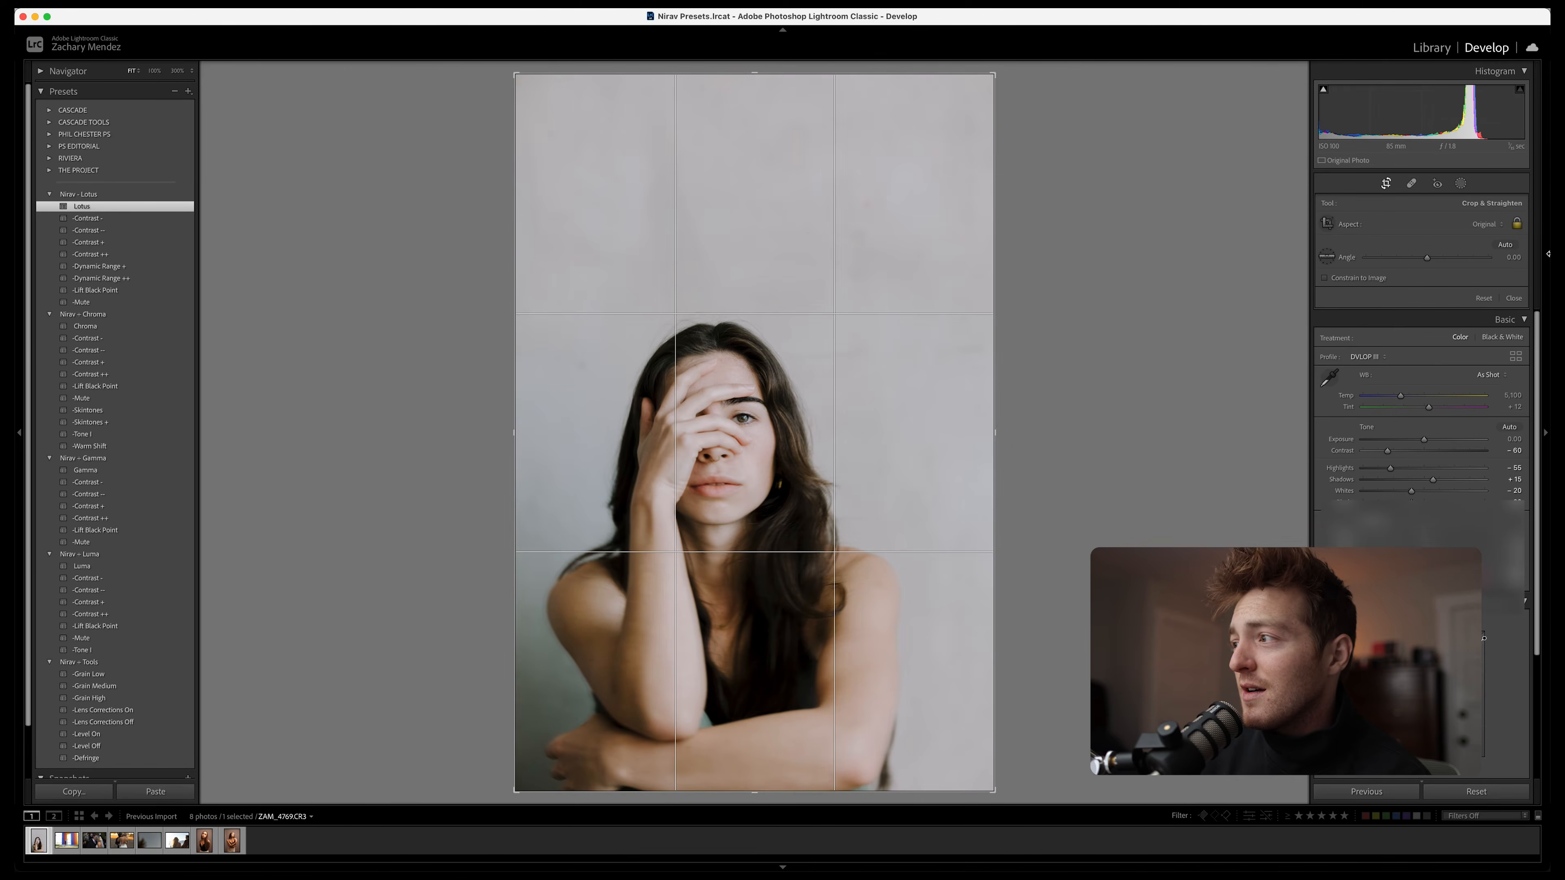
click(1487, 223)
click(1479, 295)
drag(822, 77, 774, 163)
key(Return)
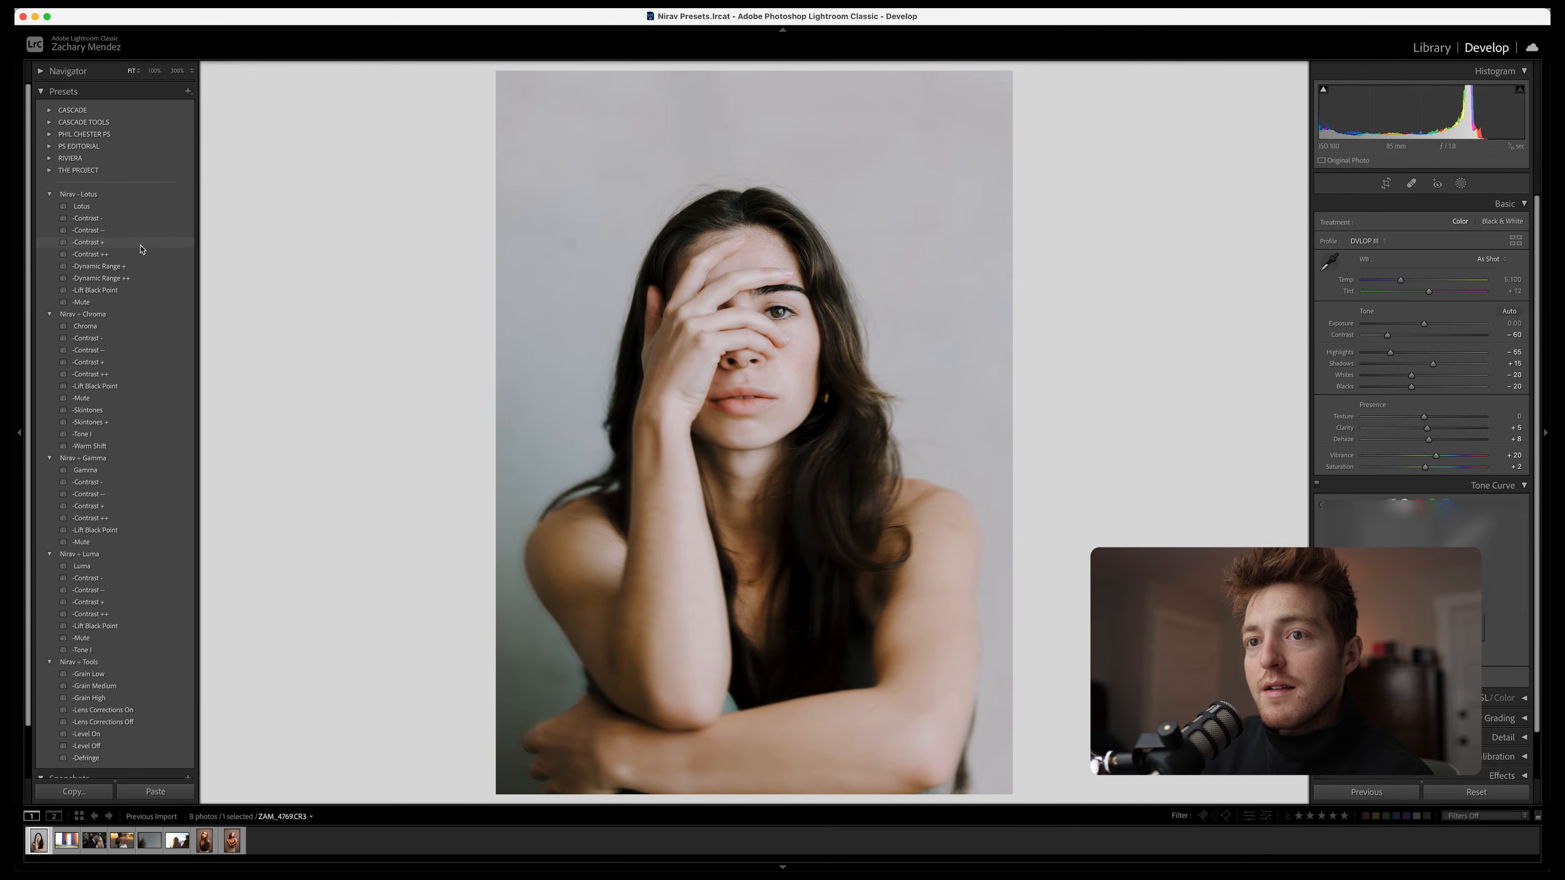
Apply the Lotus Contrast + variation to the cropped portrait and compare it with the unedited version
click(142, 243)
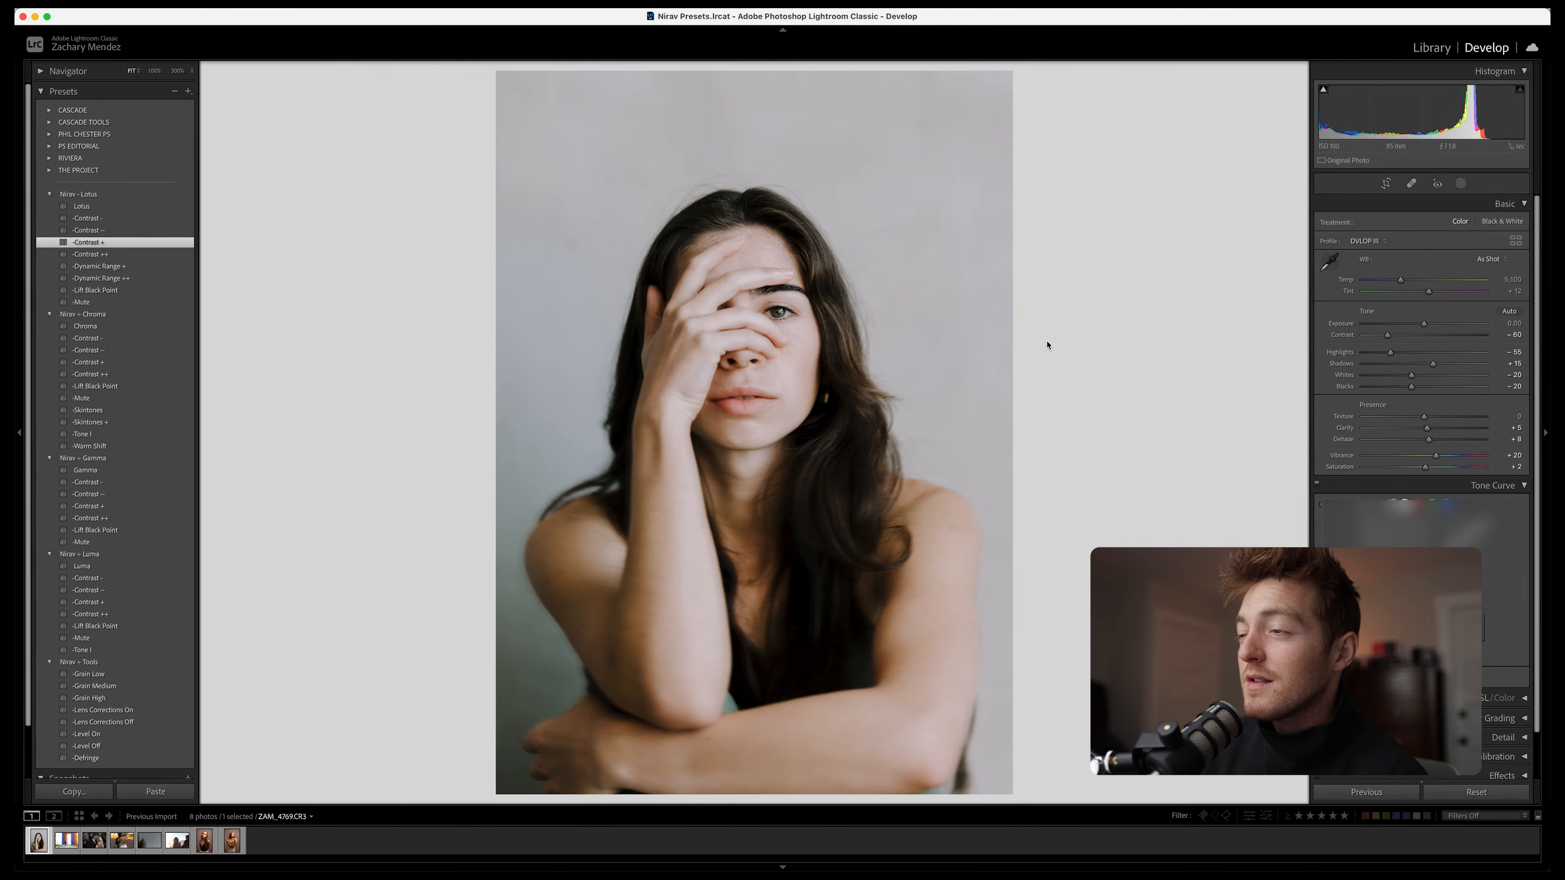
key(backslash)
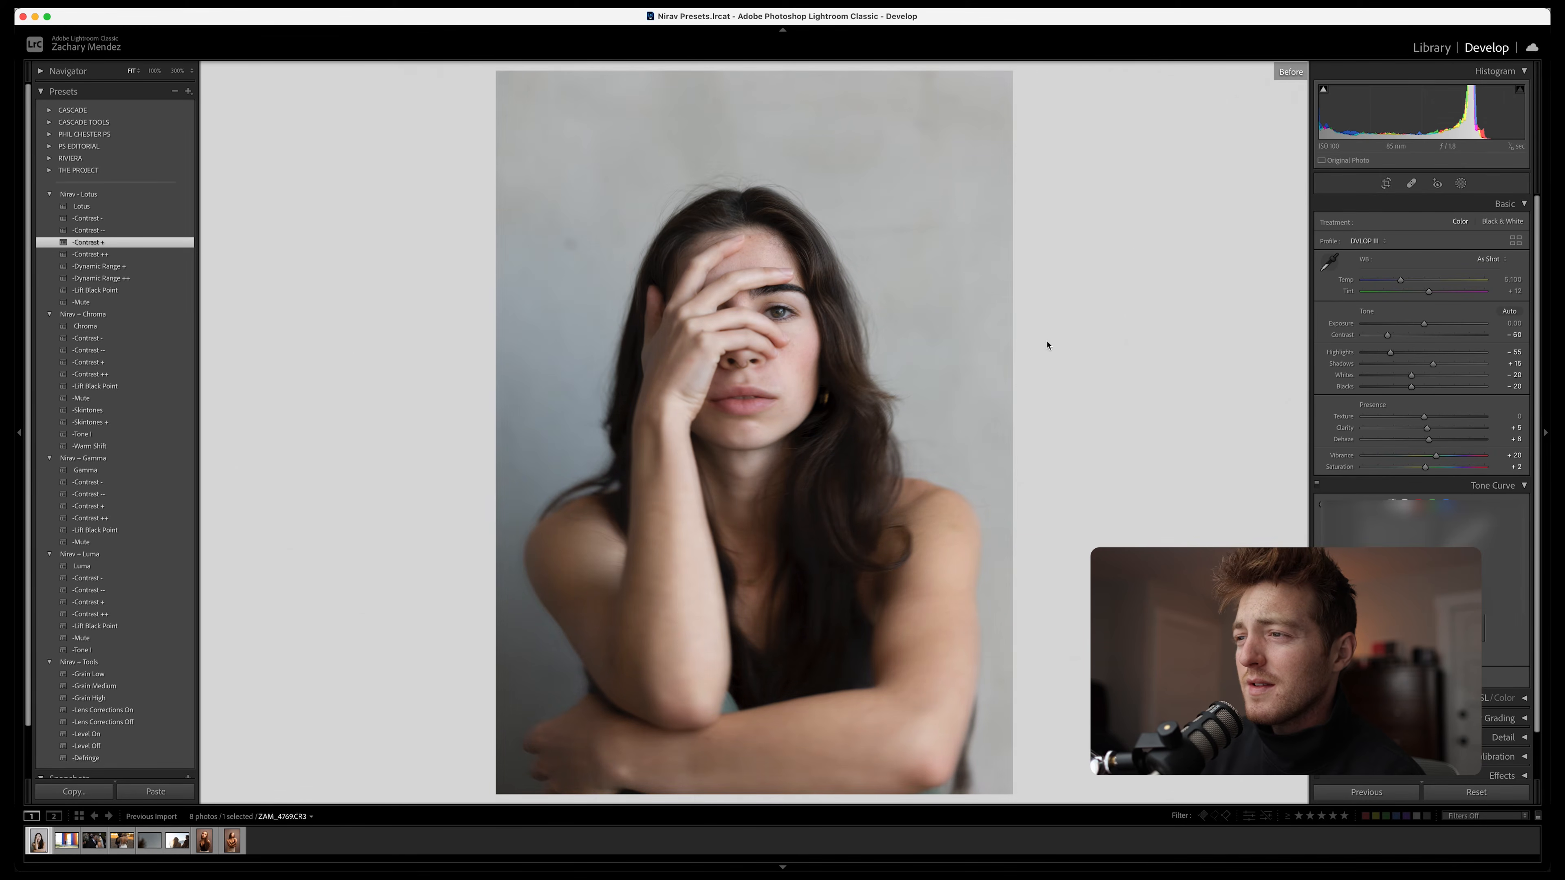
key(backslash)
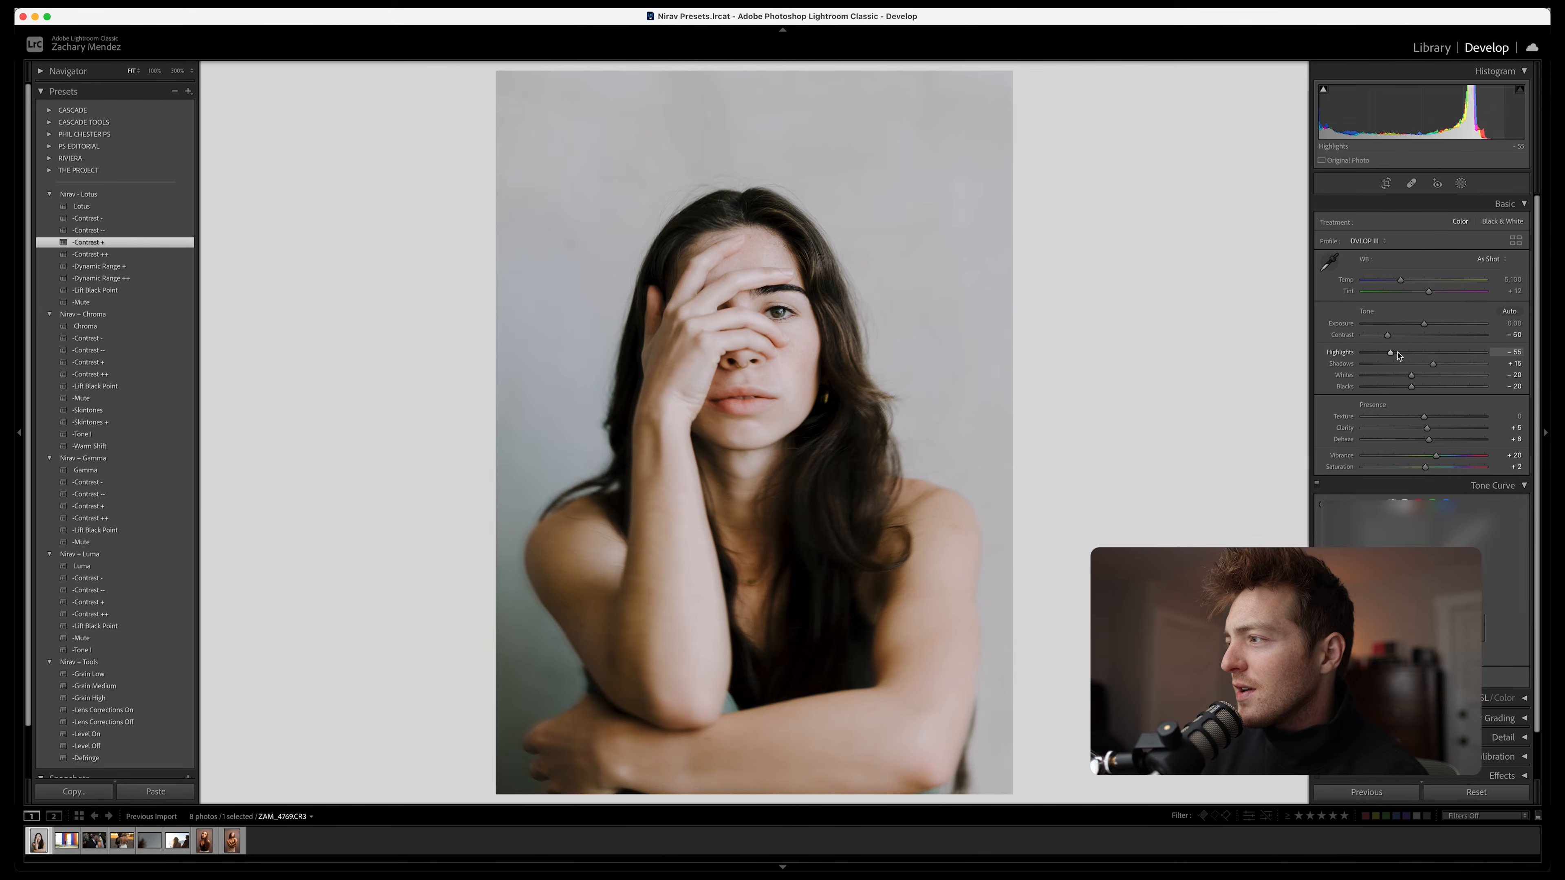
Set Exposure to +0.20, Highlights to -68 and Whites to -38 on the hand-over-face portrait
key(super+z)
click(1427, 325)
drag(1427, 325, 1400, 375)
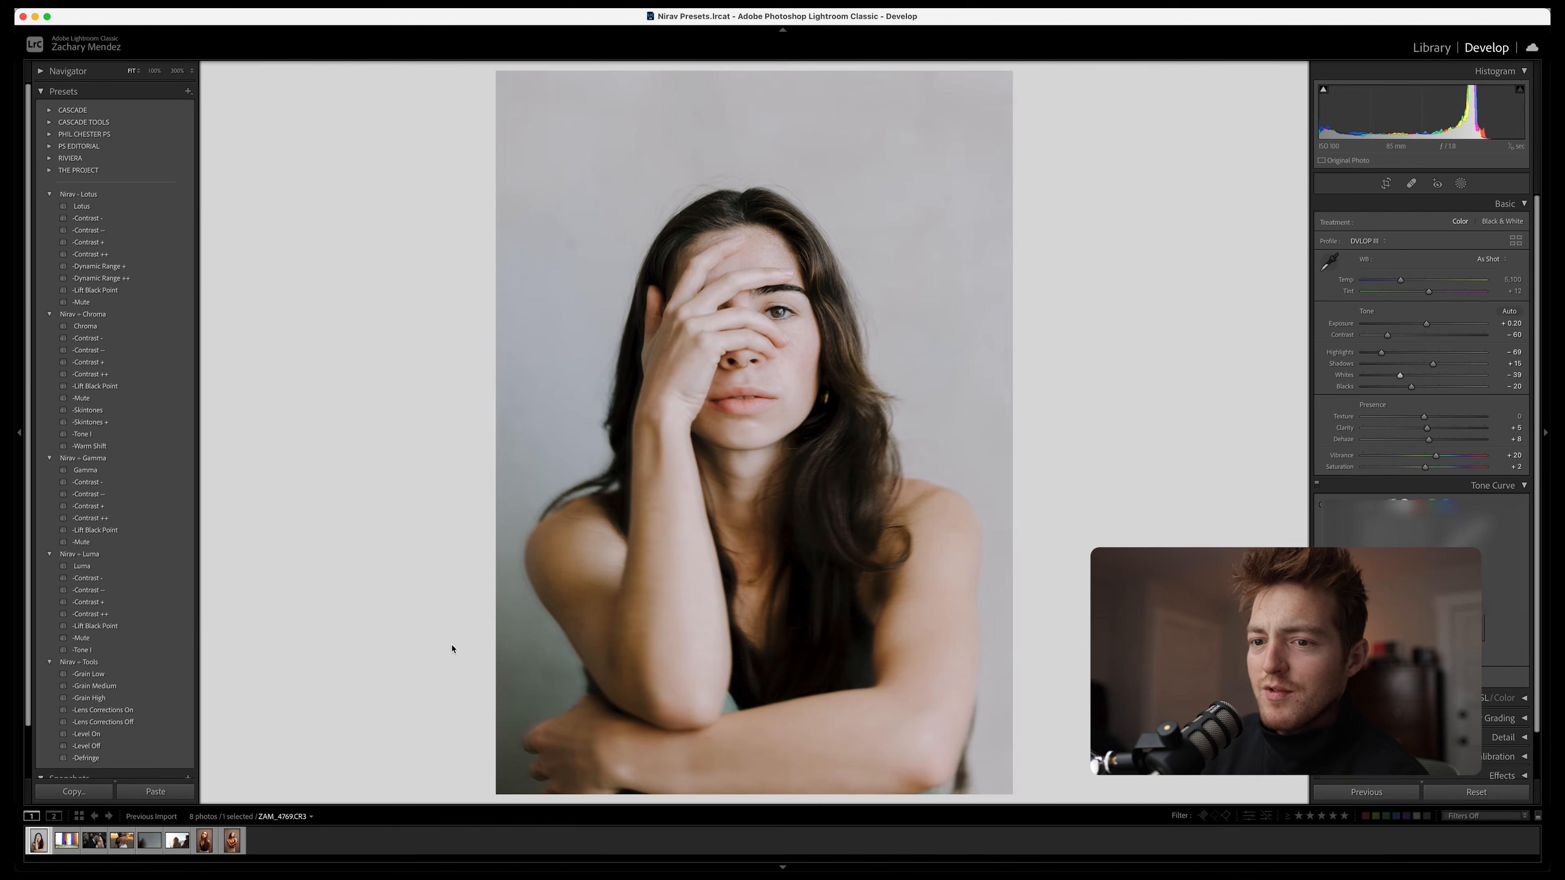
Apply the Grain High preset, lower Saturation to -15 and view the portrait in the Library
click(89, 698)
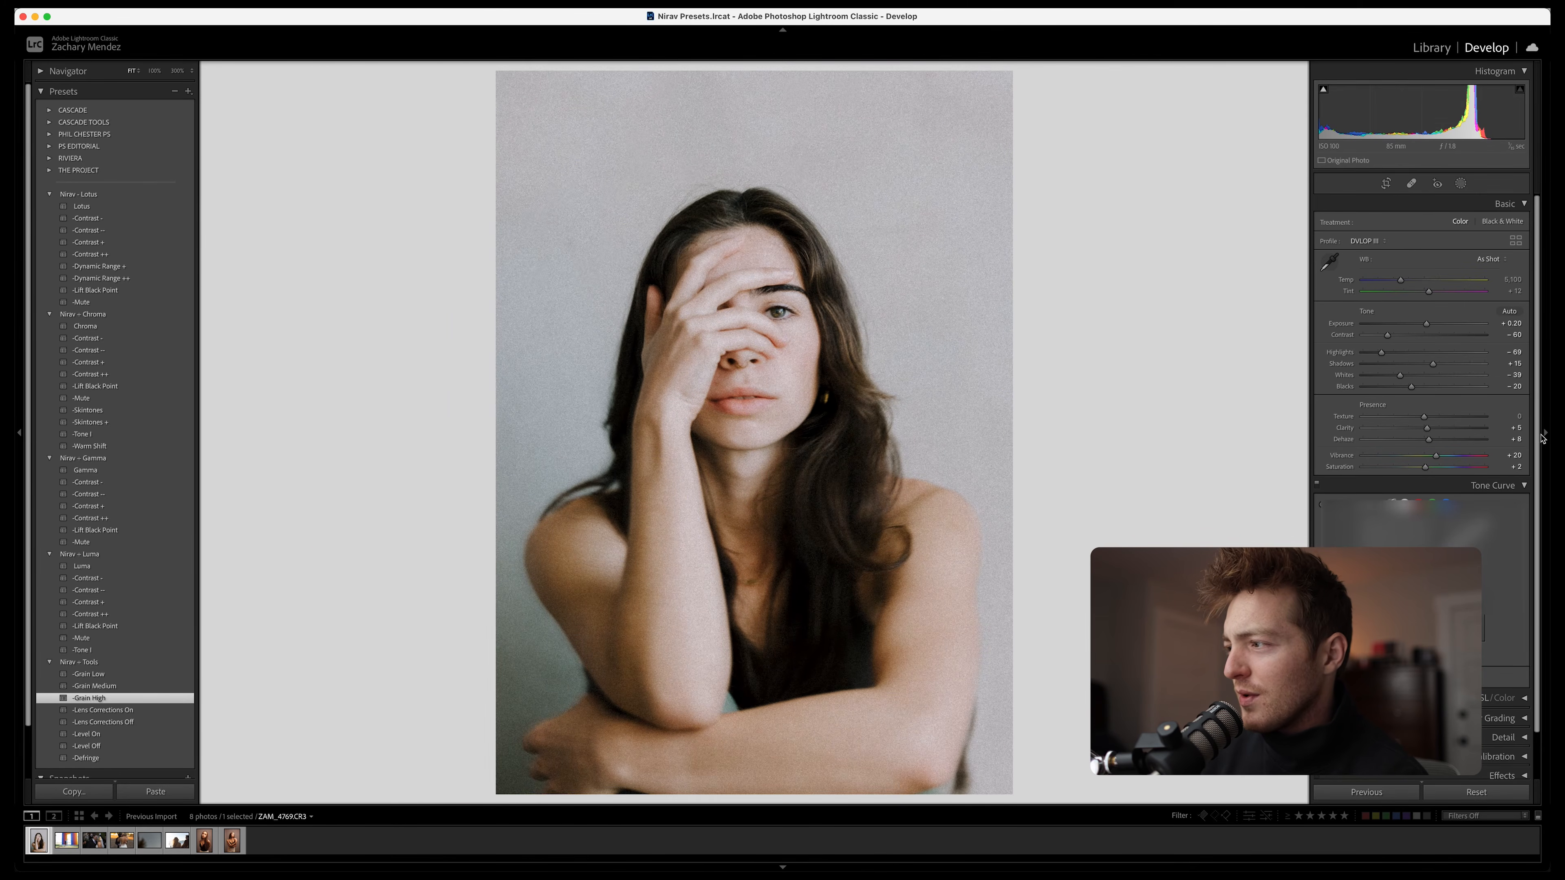
drag(1425, 468, 1416, 472)
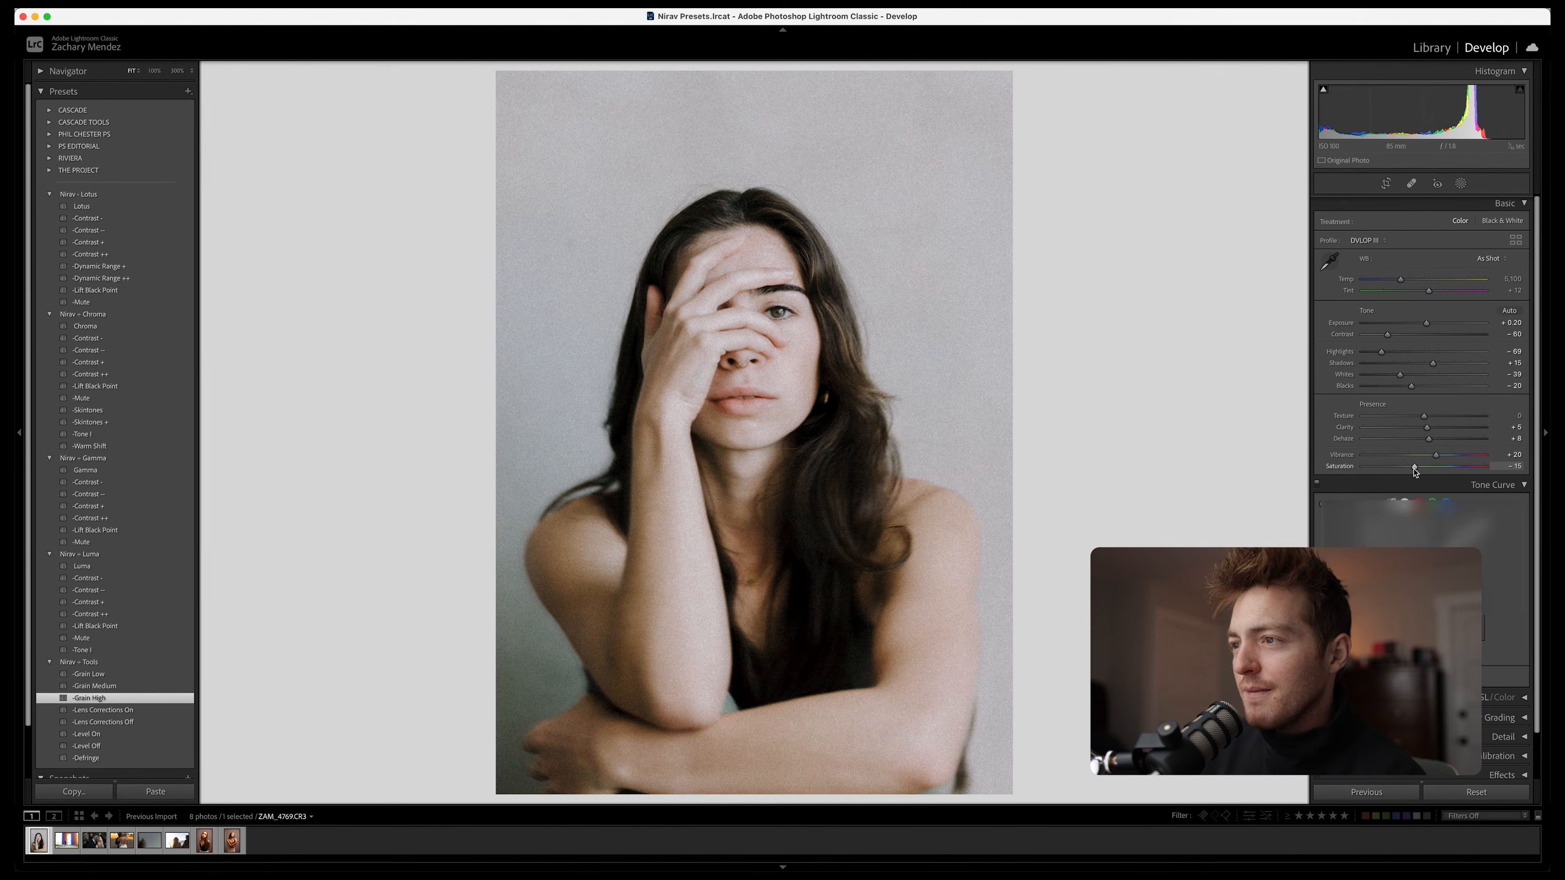
key(e)
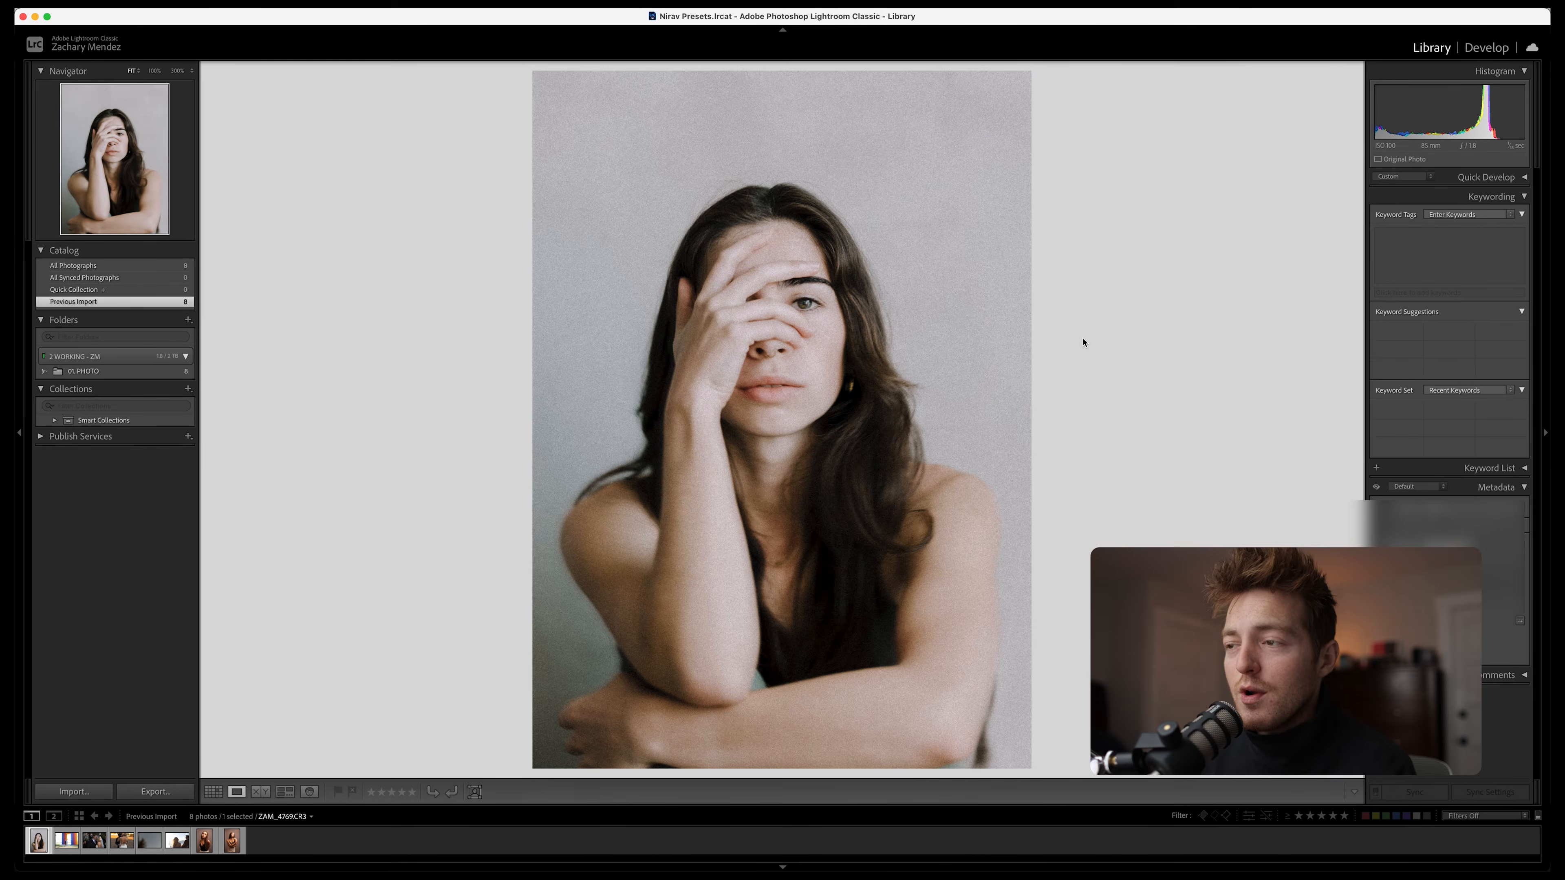
Open the photo of the couple under the rainbow arch in Develop and apply the Lotus preset with its Contrast ++ variation
key(Right)
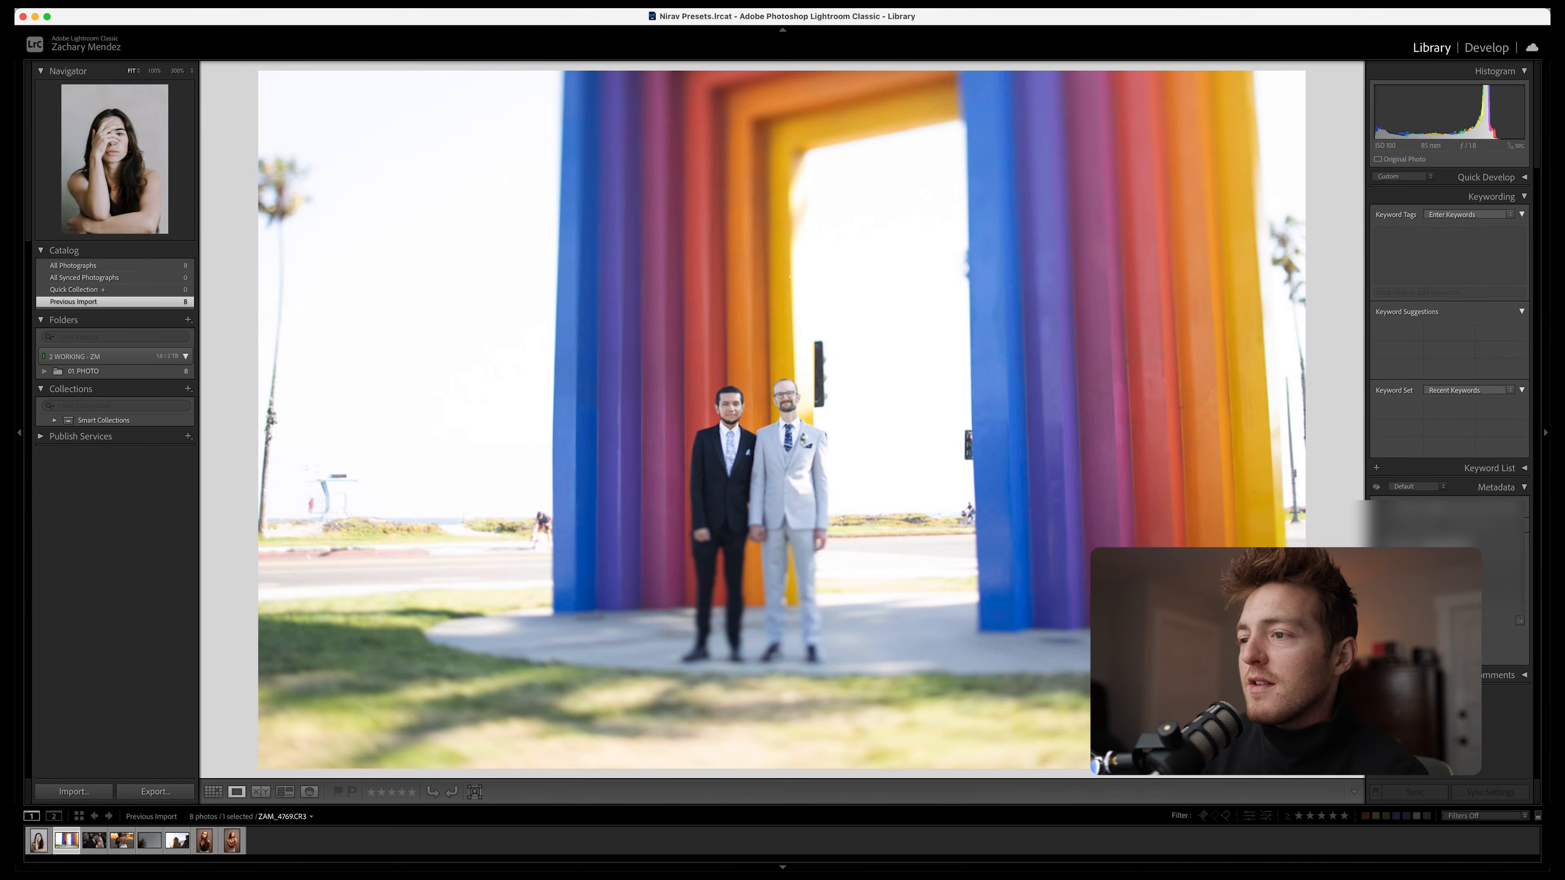
key(d)
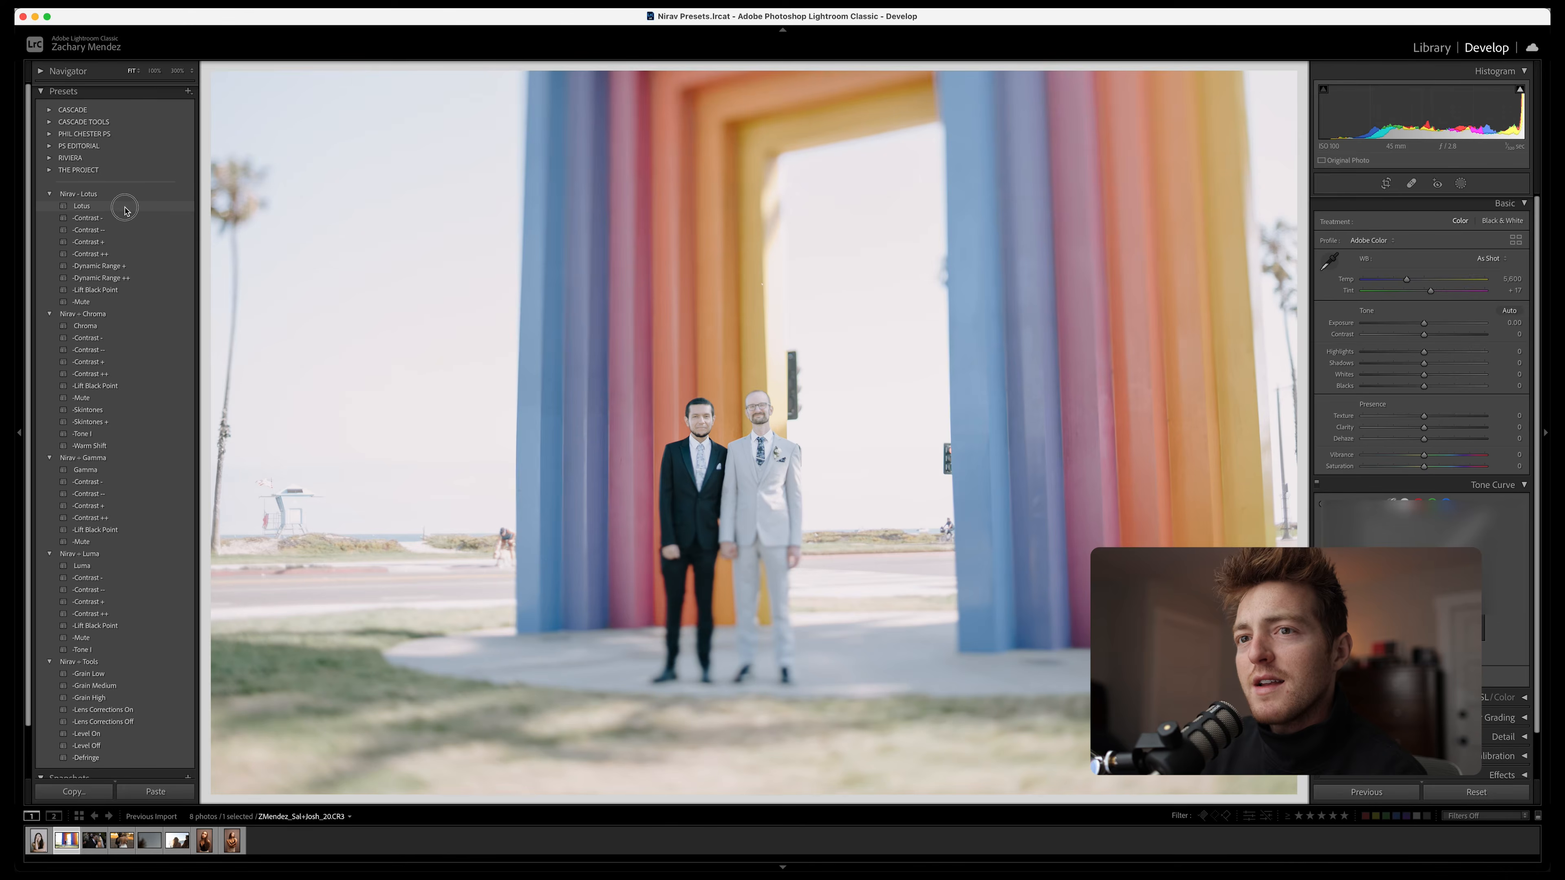
click(122, 208)
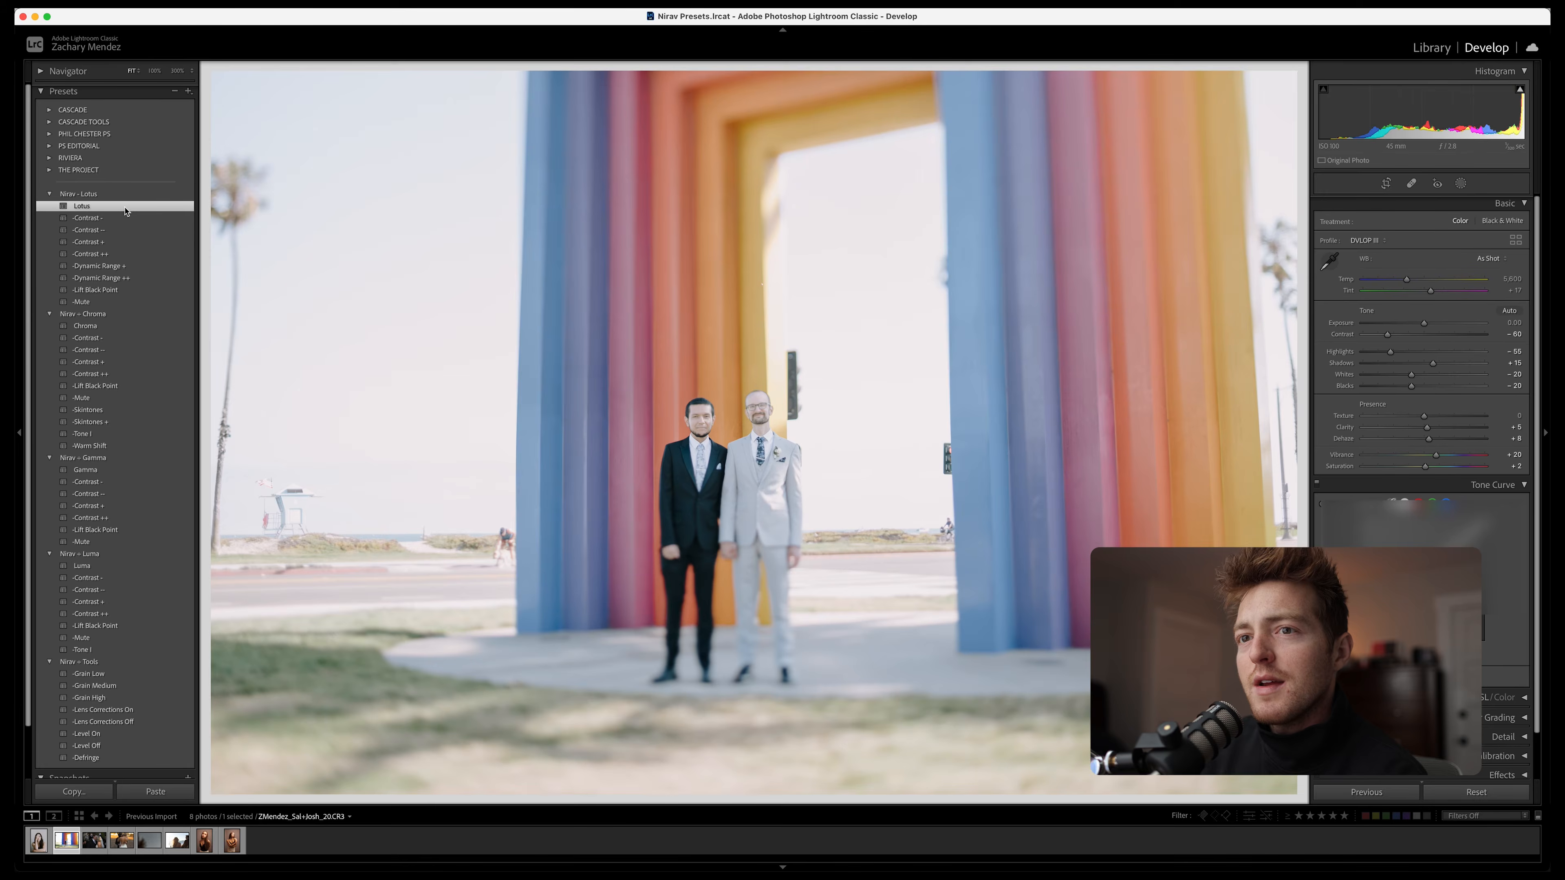
click(120, 255)
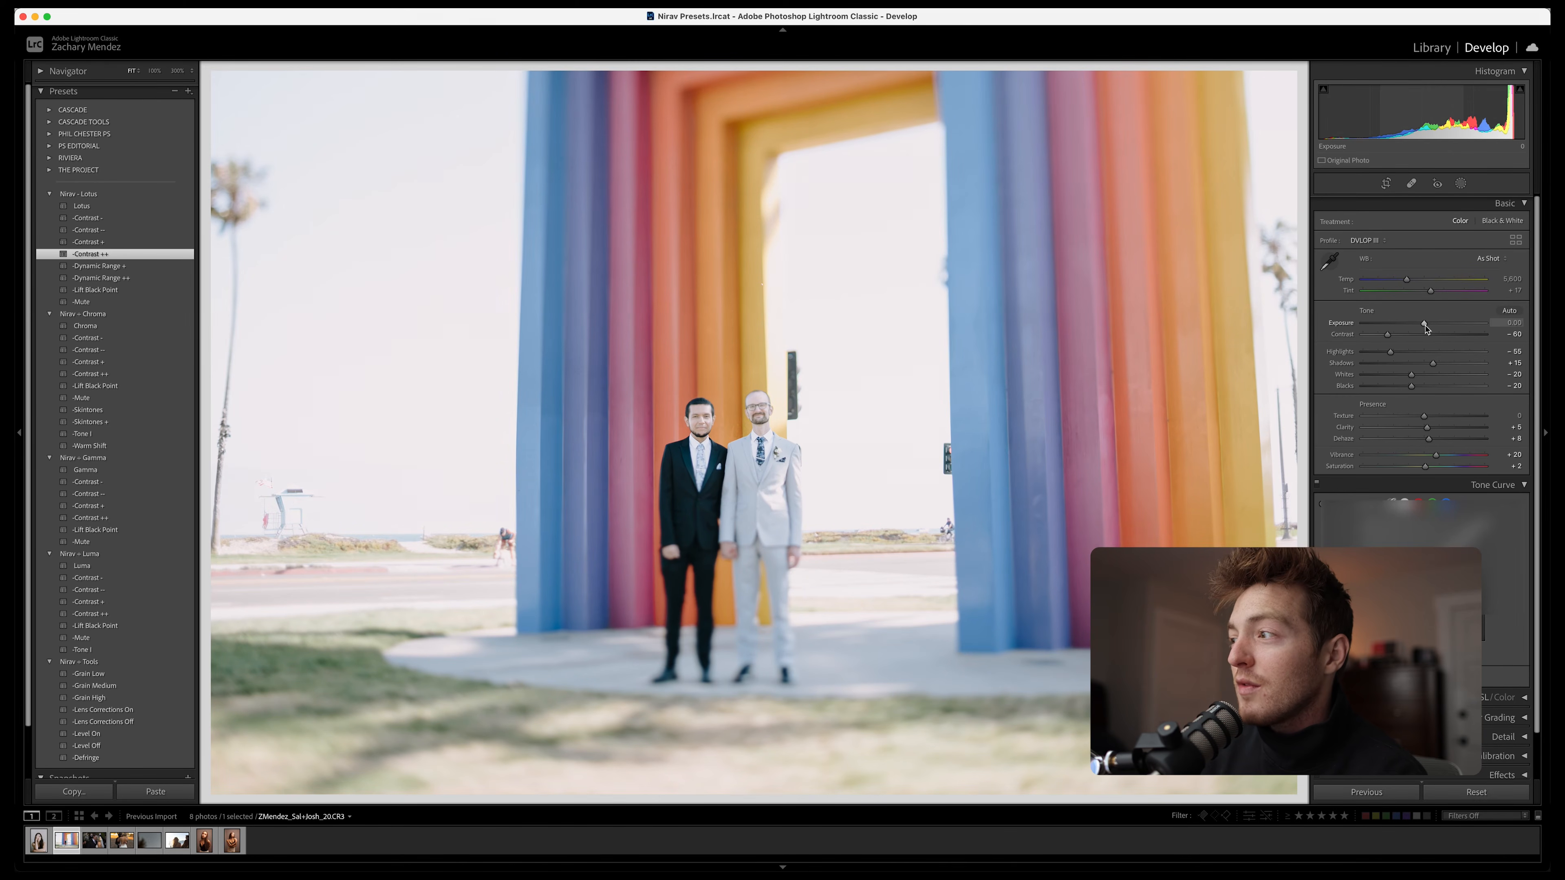
Set Exposure to -0.95, Shadows to +29, Blacks to -26 and Saturation to +14, and apply the Grain High preset
drag(1425, 325, 1417, 390)
drag(1426, 466, 1436, 469)
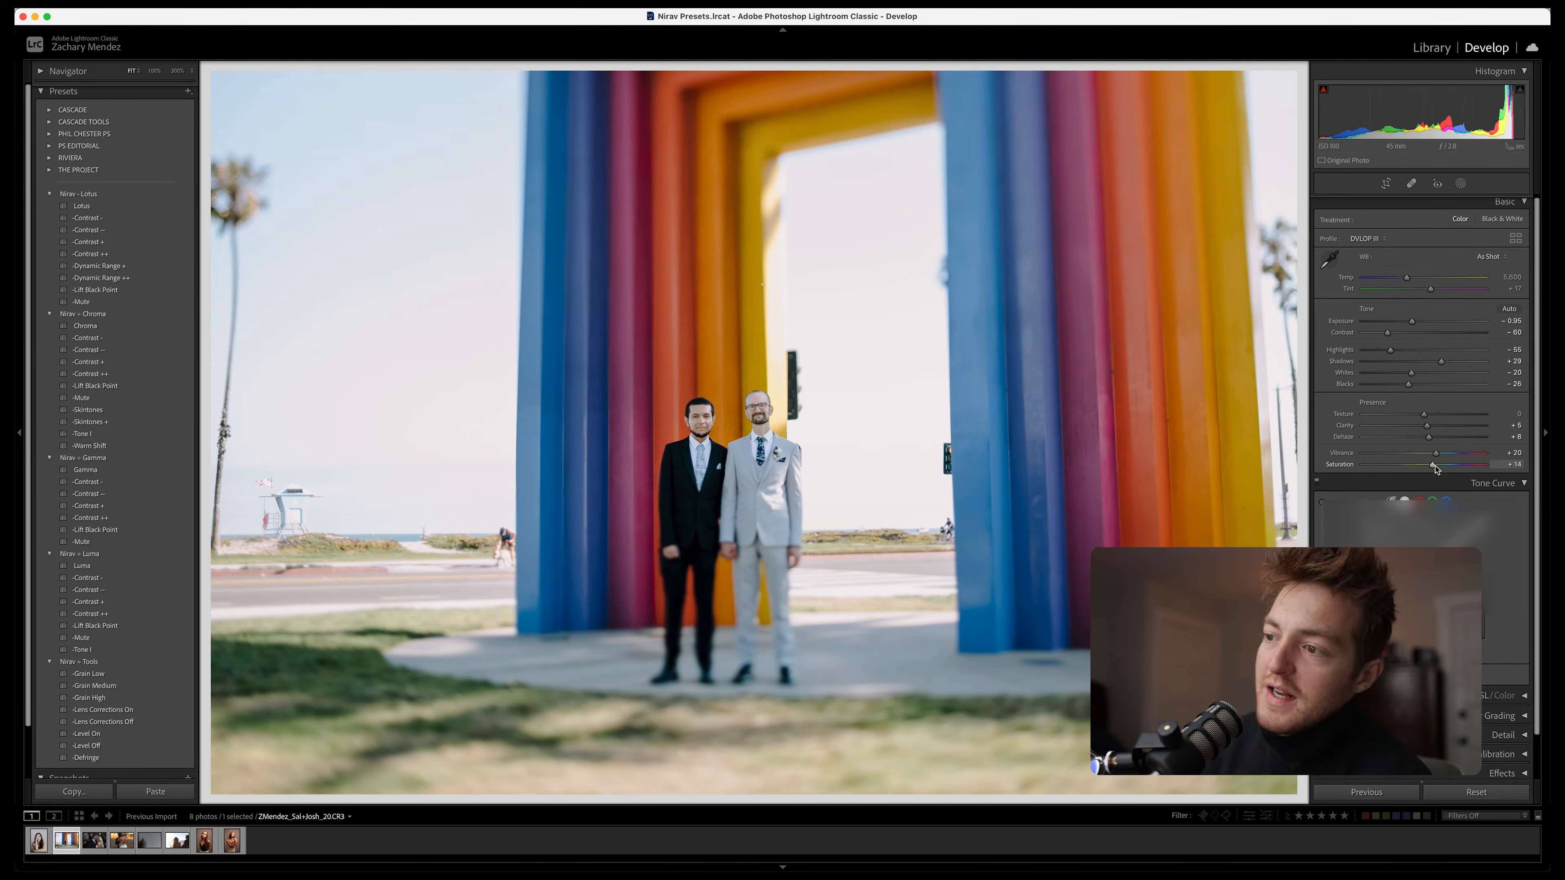
key(backslash)
key(backslash)
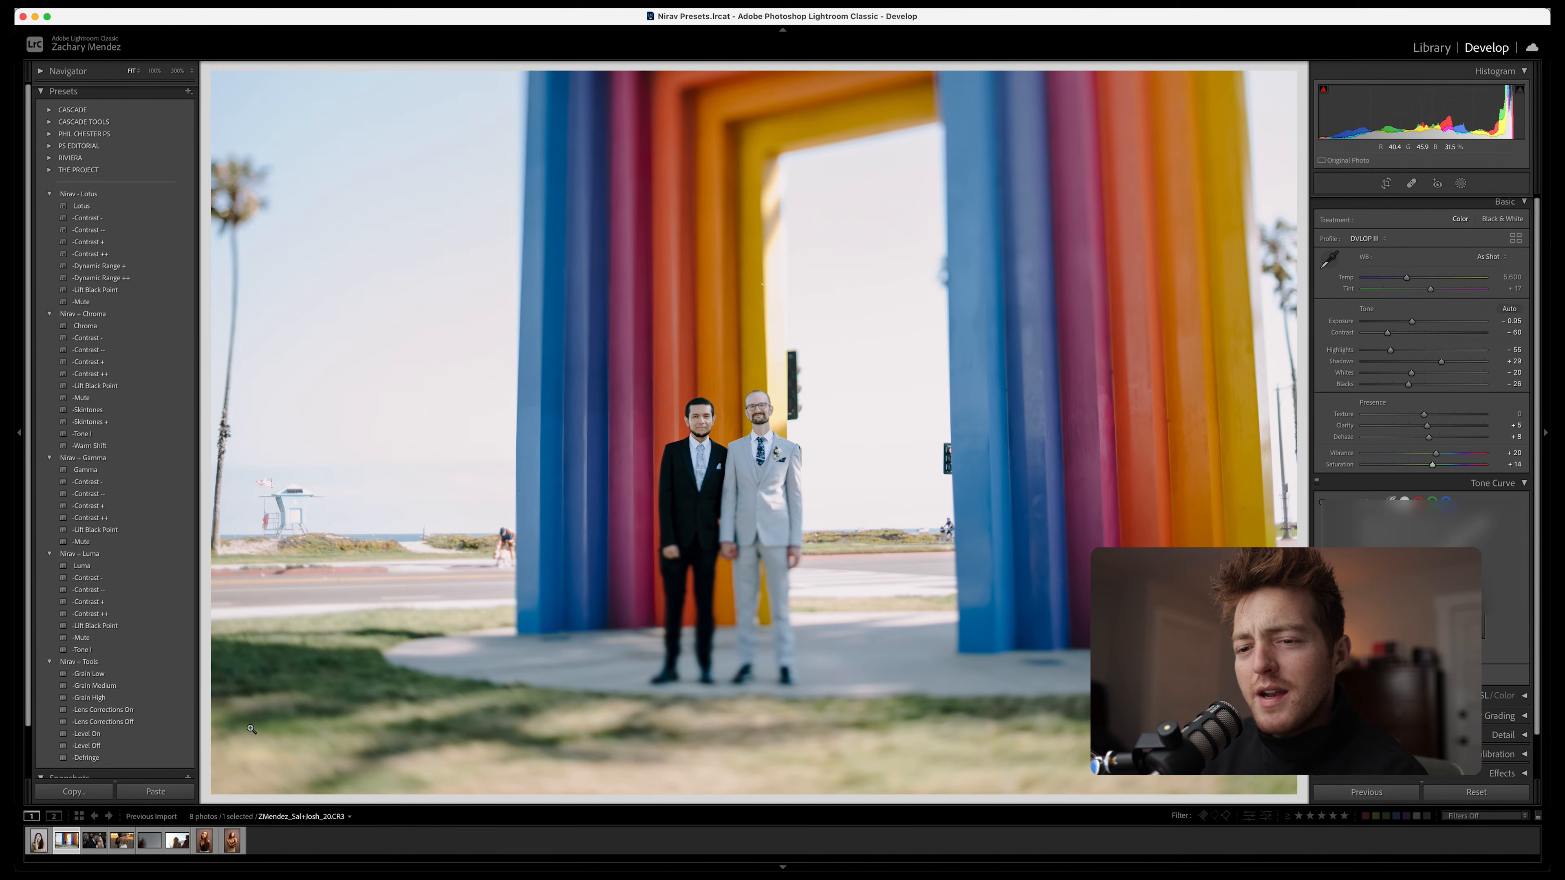
click(137, 698)
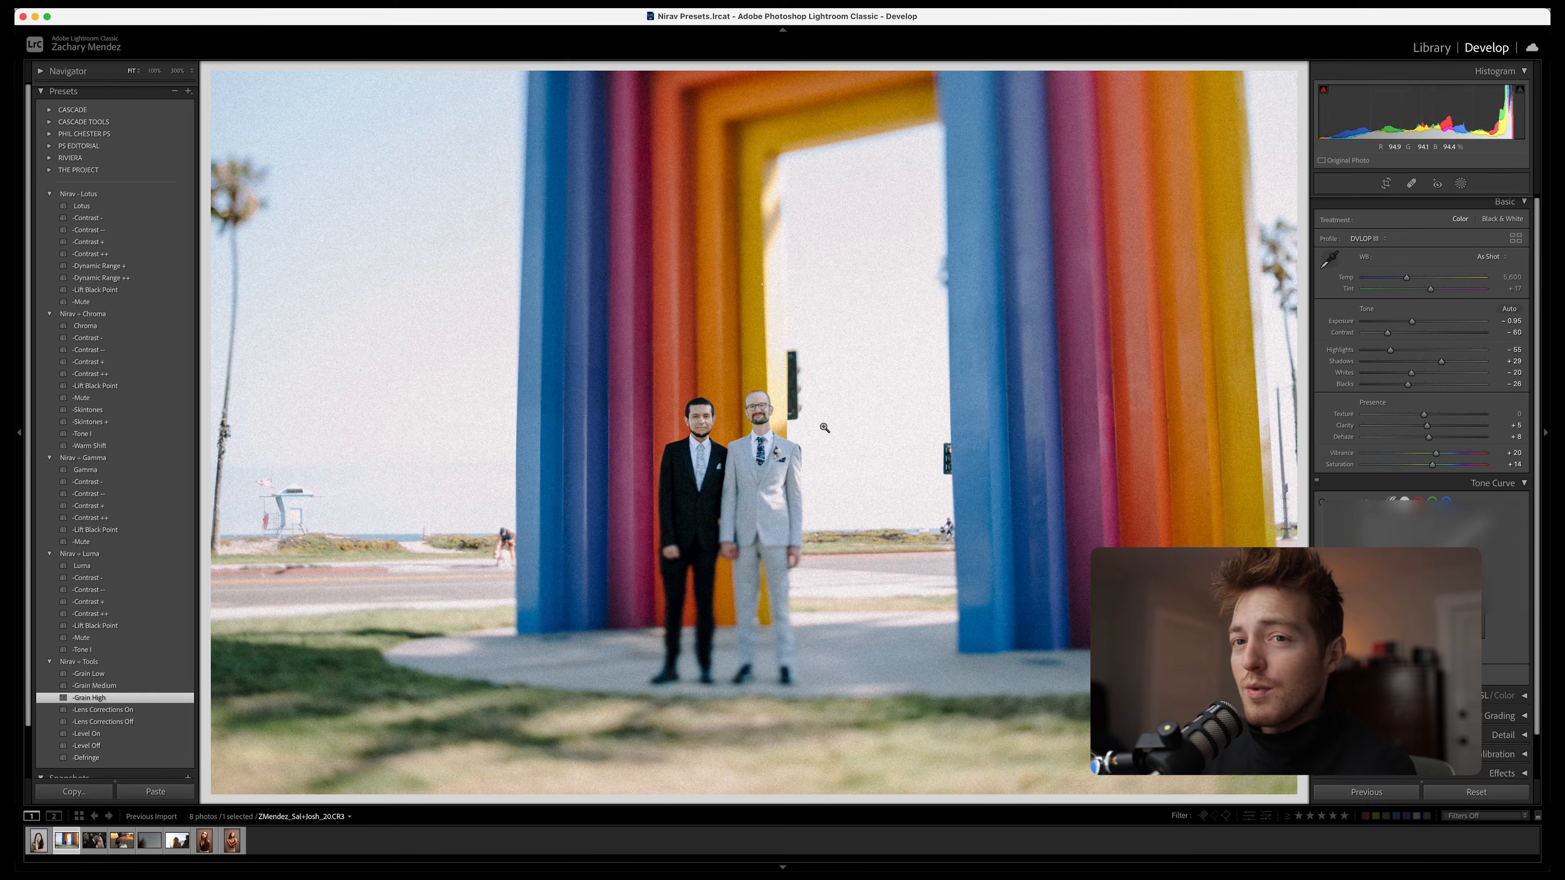
Apply the Lotus preset to the wedding kiss photo and raise Exposure to +0.40
key(Right)
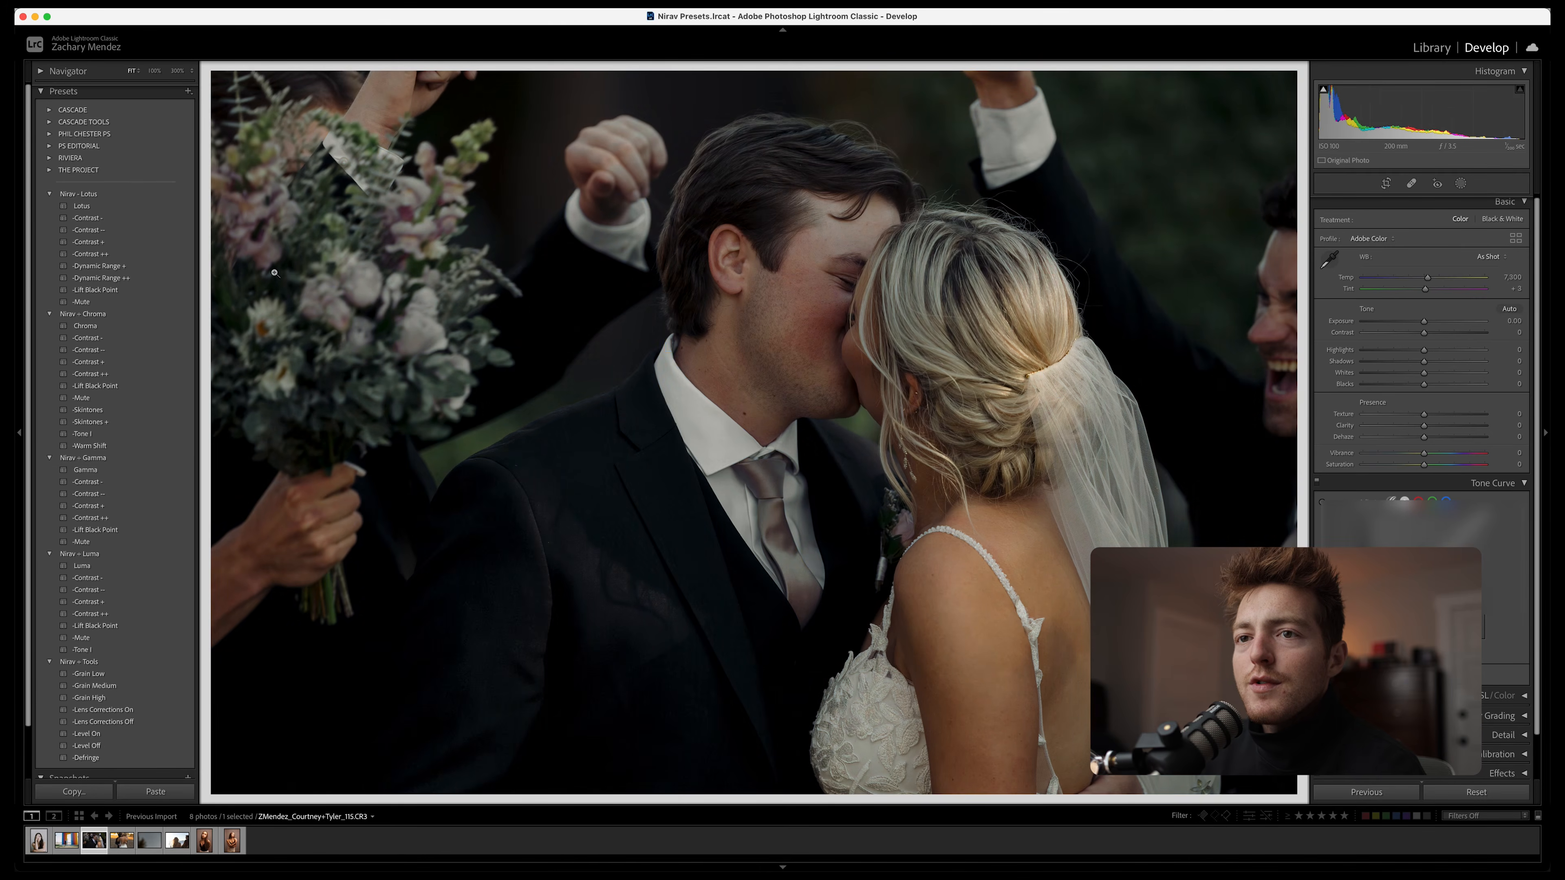
click(131, 206)
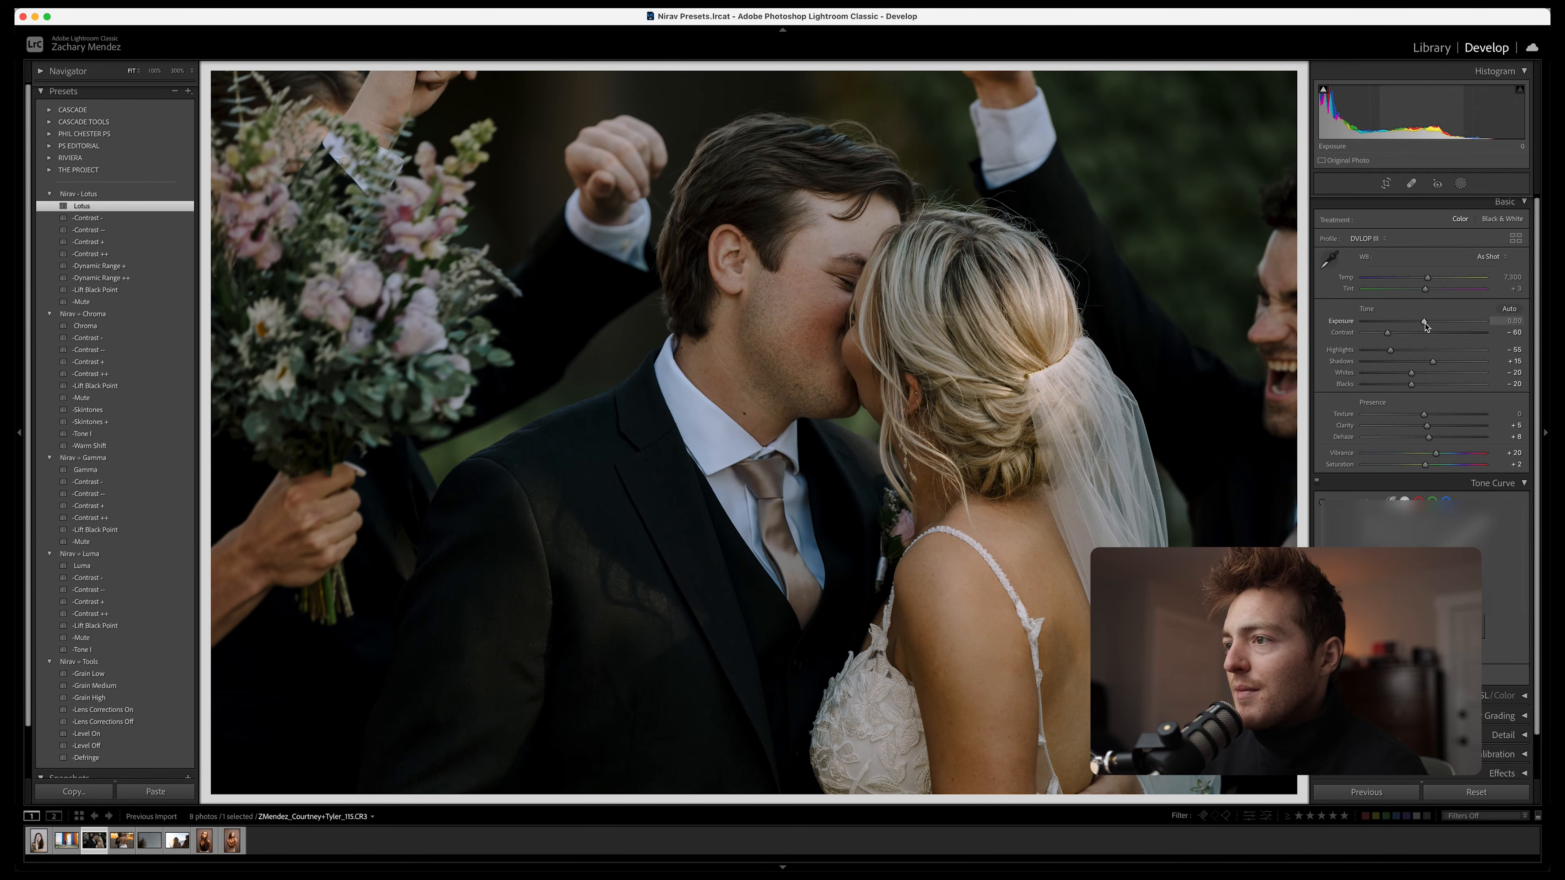
drag(1424, 321, 1430, 323)
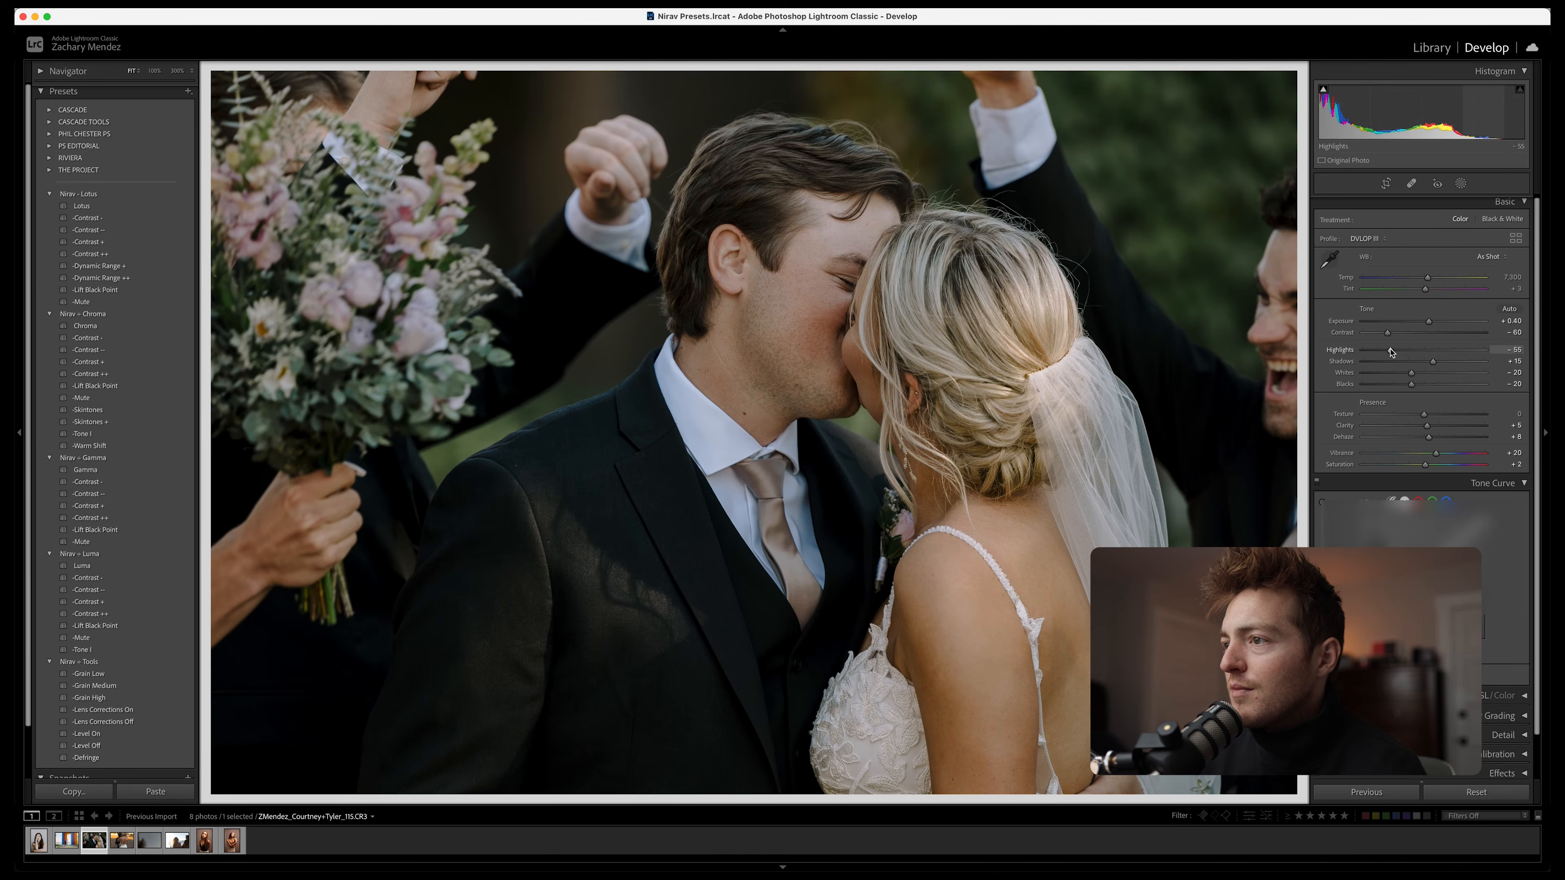
Set Highlights to -63 and Temp to 6,417, apply the Lotus Contrast + and Lift Black Point variations, and compare with the original
drag(1390, 349, 1385, 350)
drag(1427, 281, 1417, 282)
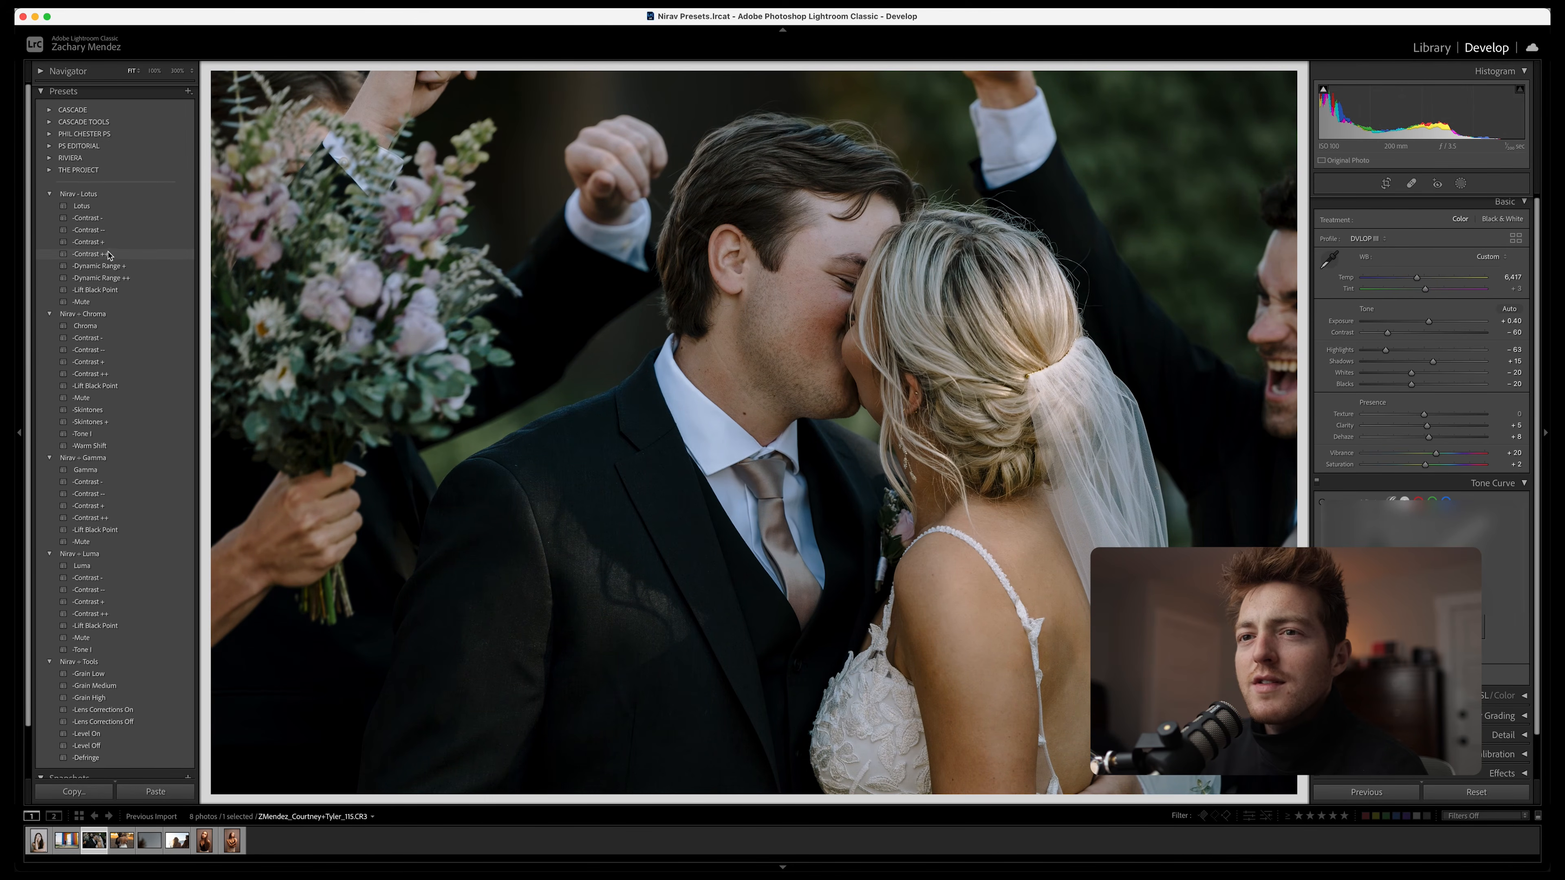
click(108, 245)
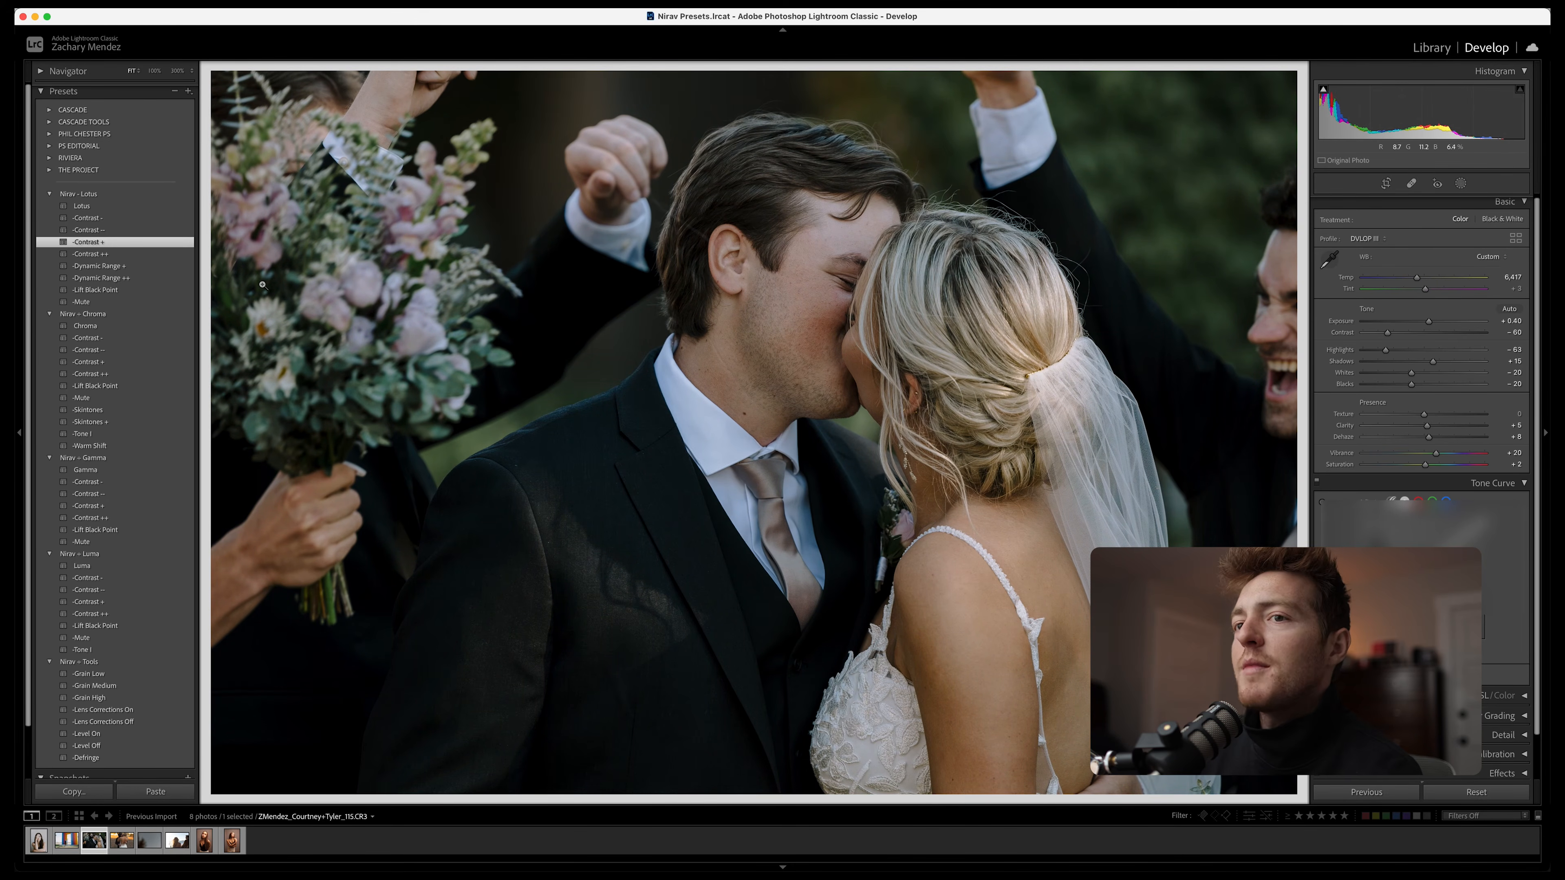
click(146, 290)
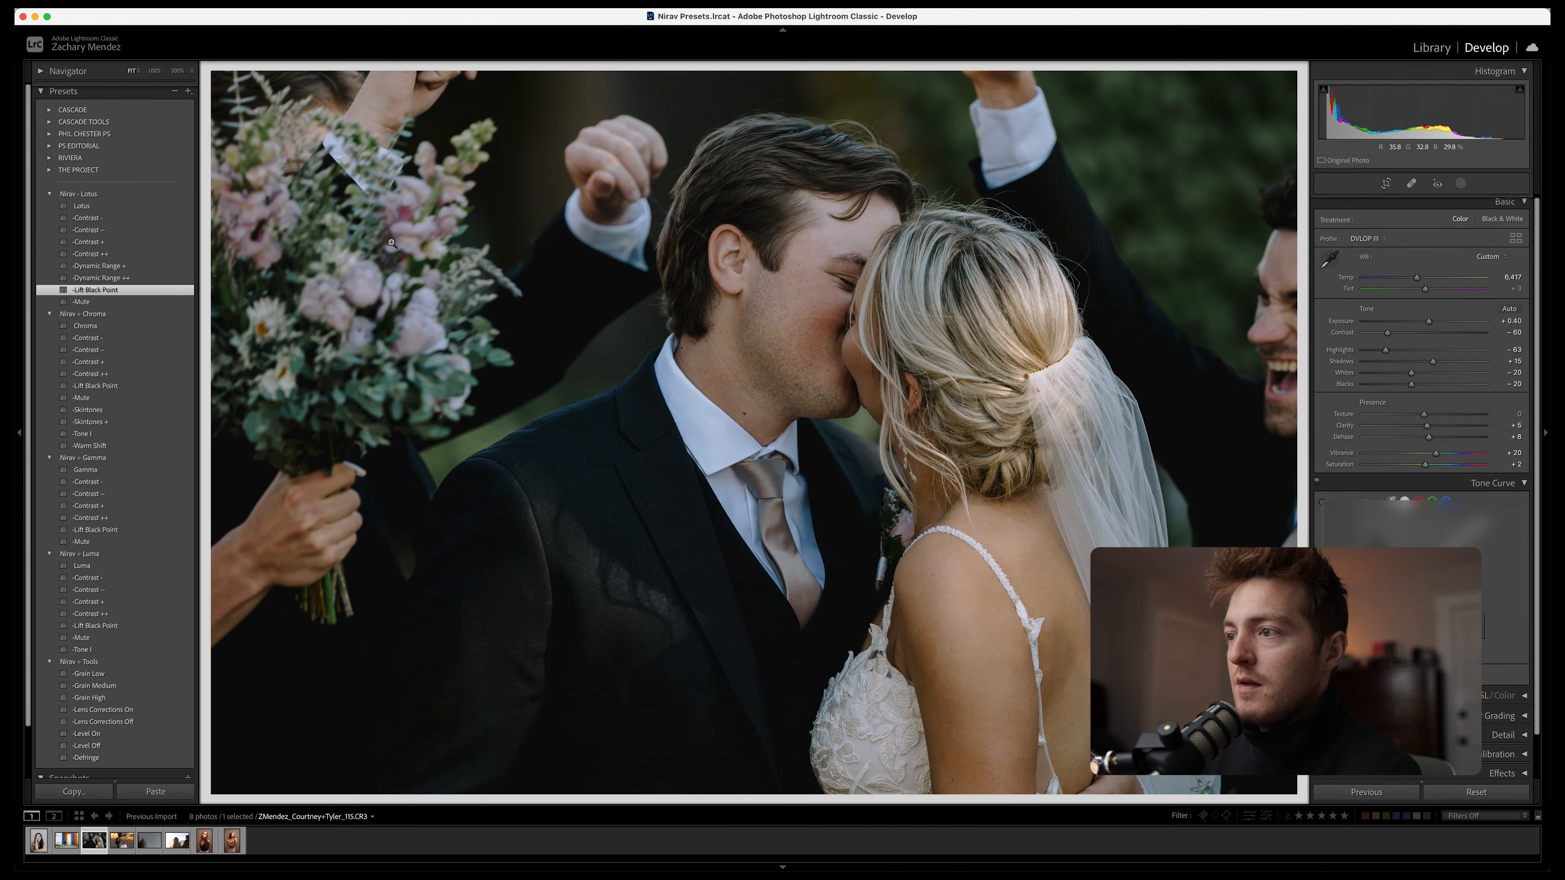
key(backslash)
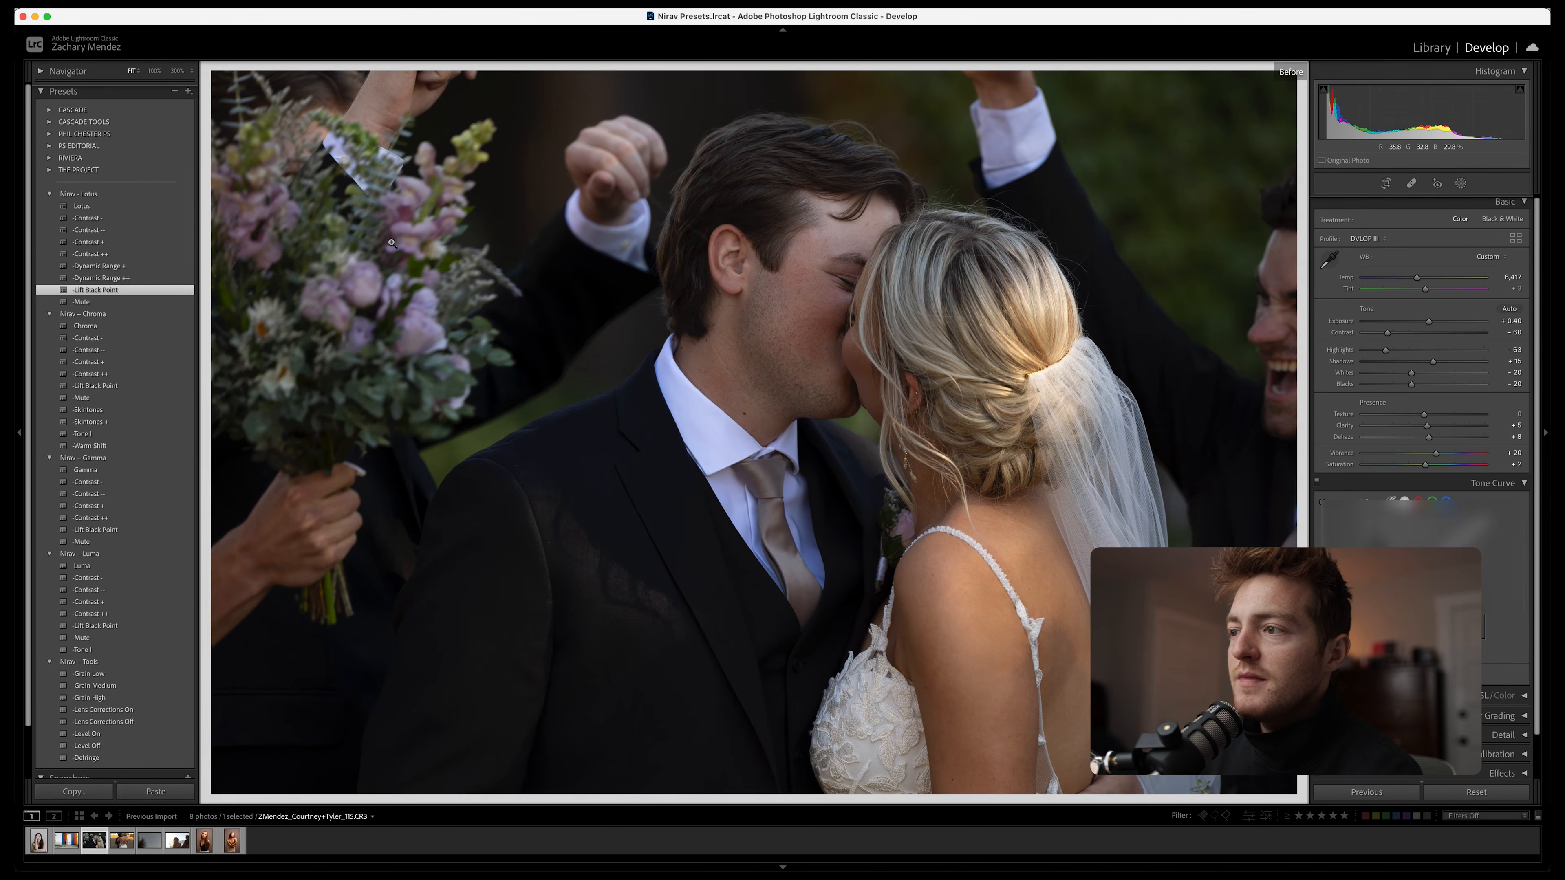
key(backslash)
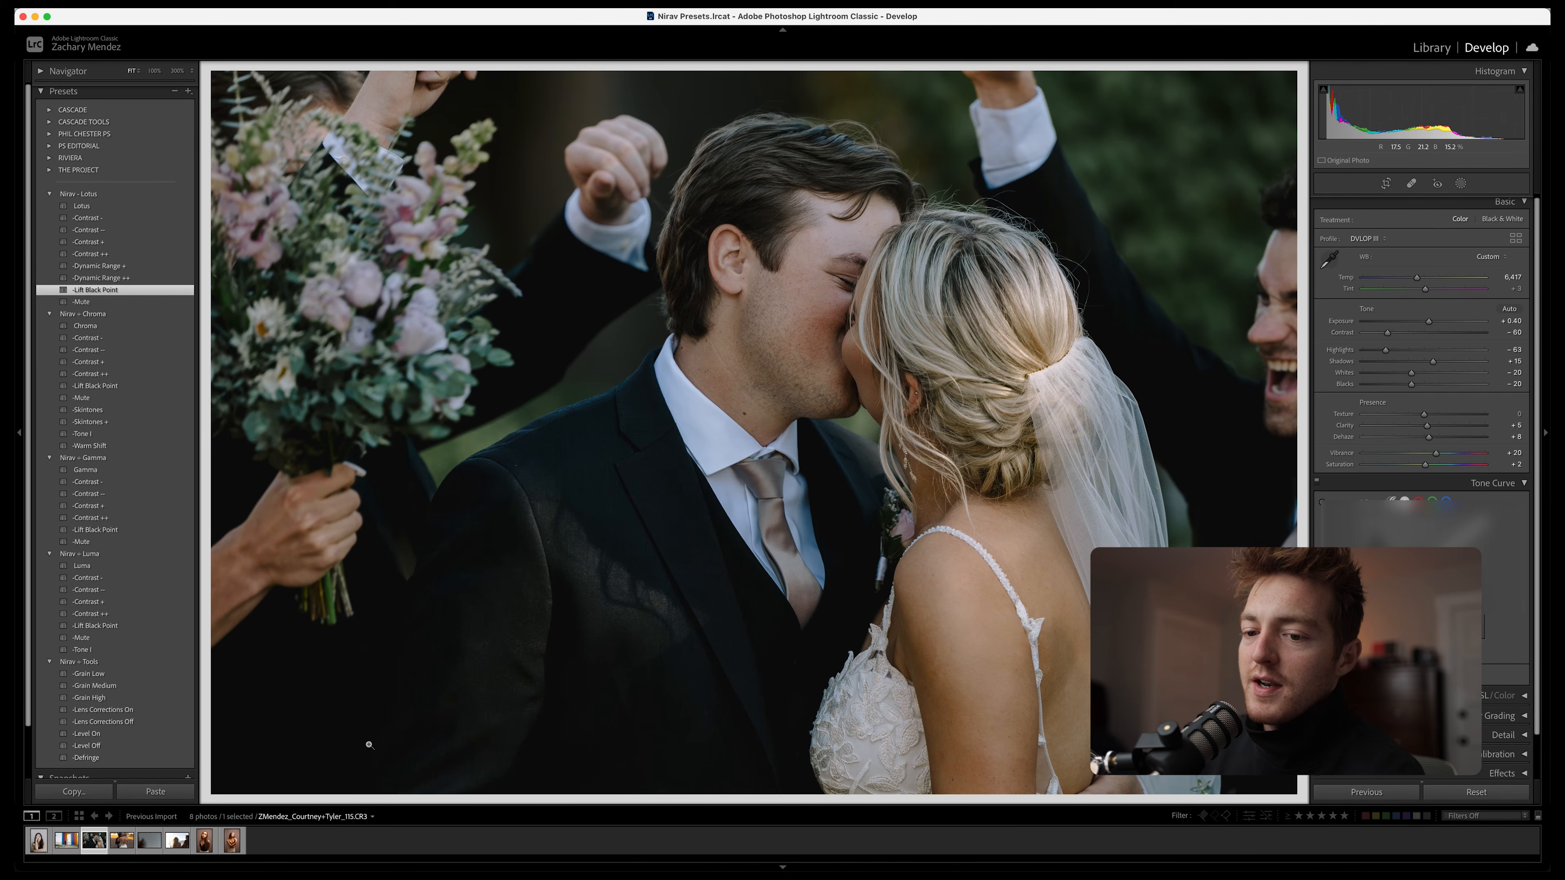
Open the photo of the embracing couple, apply the previous photo's settings and lower Exposure to +0.15
click(123, 842)
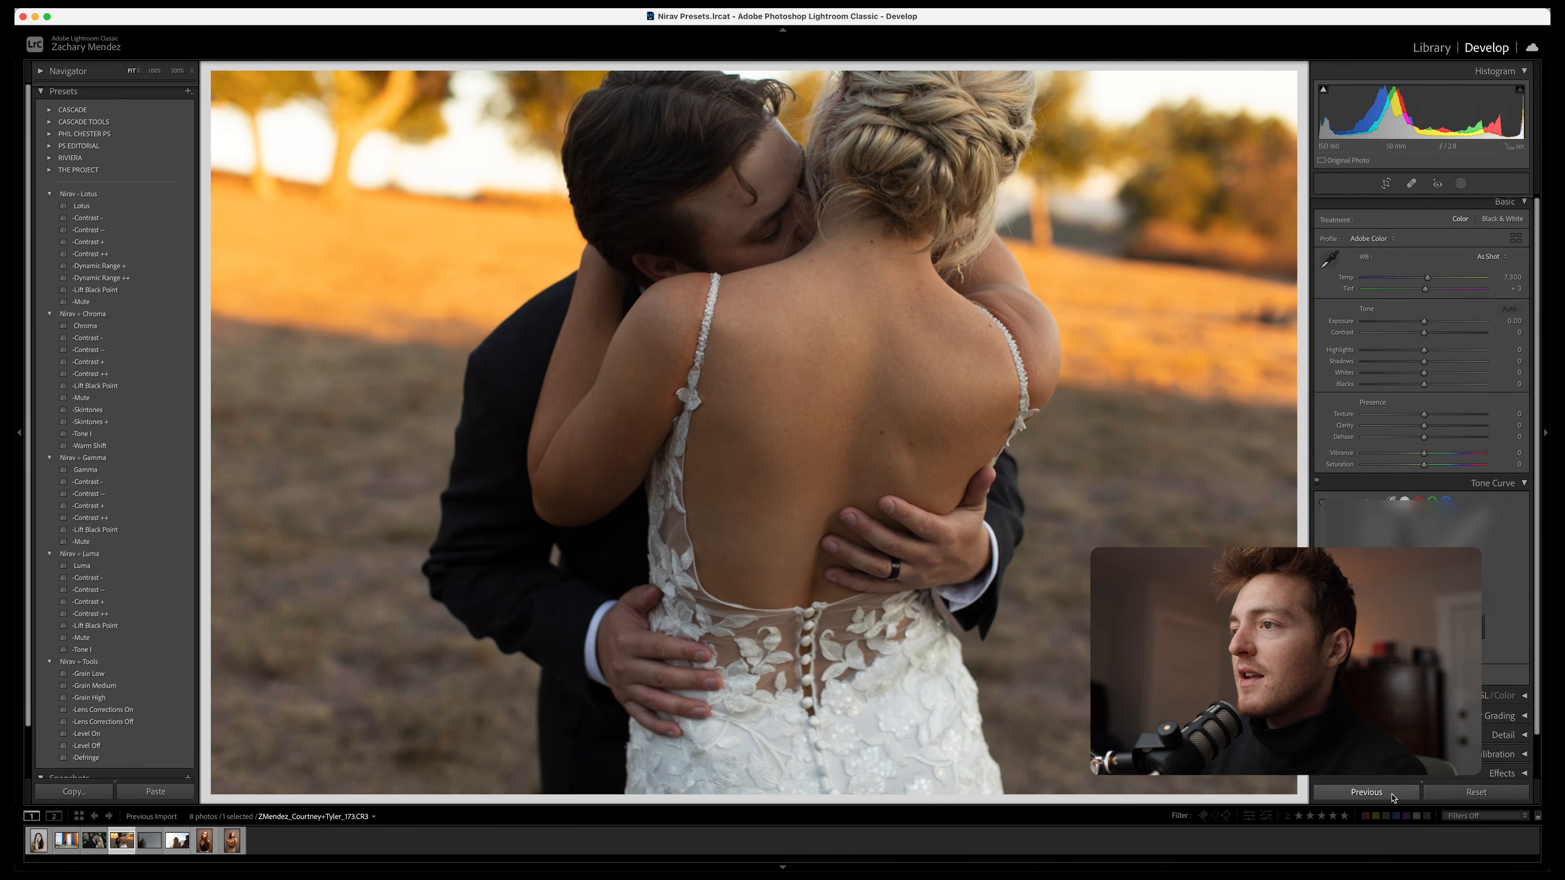
click(1394, 795)
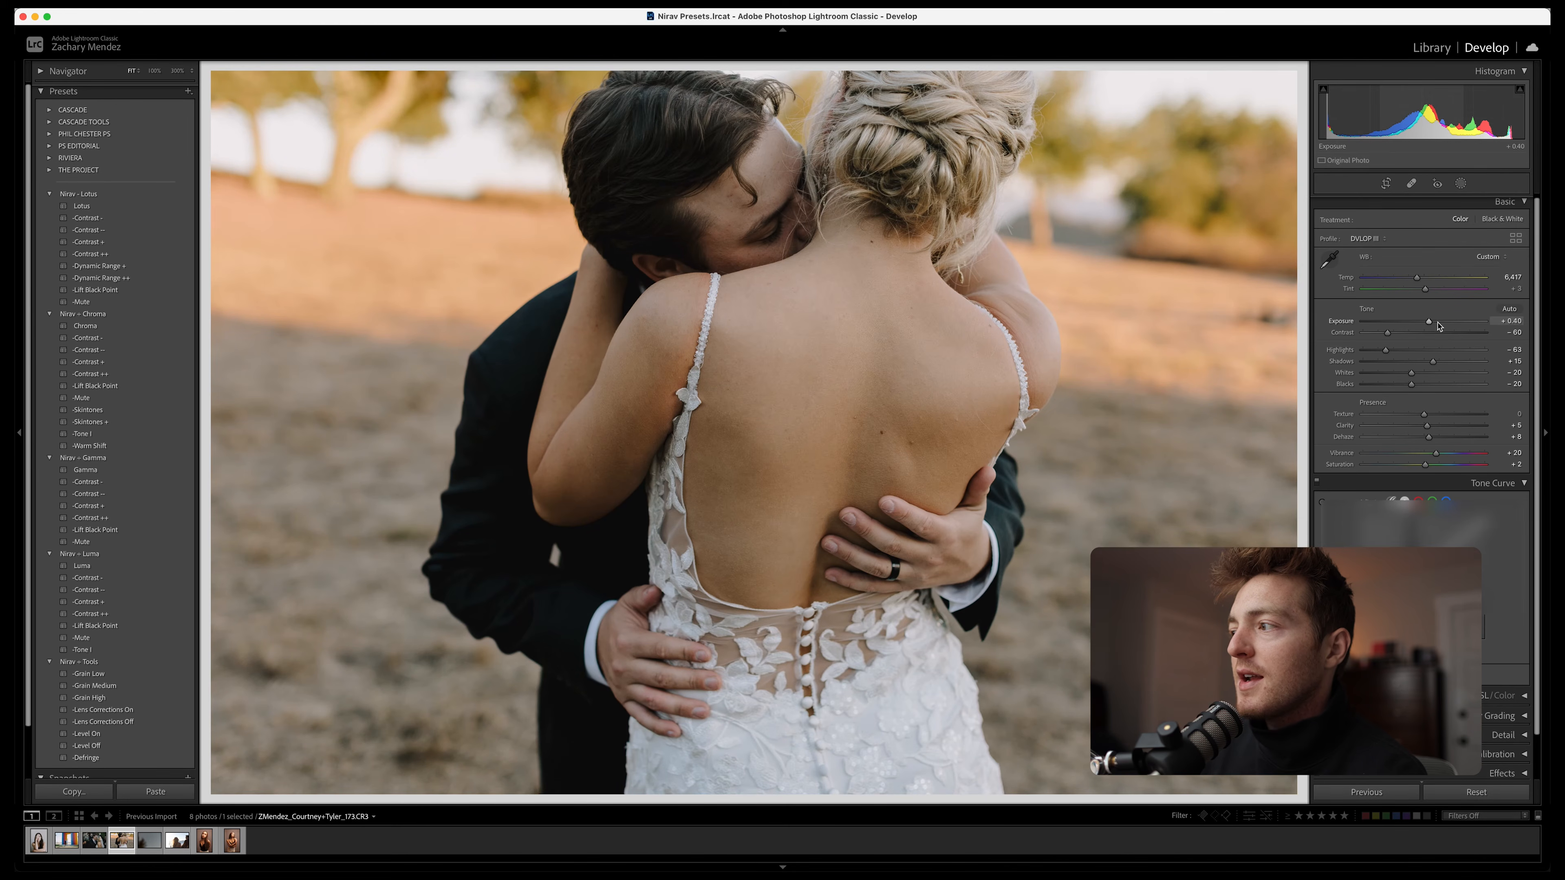
drag(1430, 326, 1427, 327)
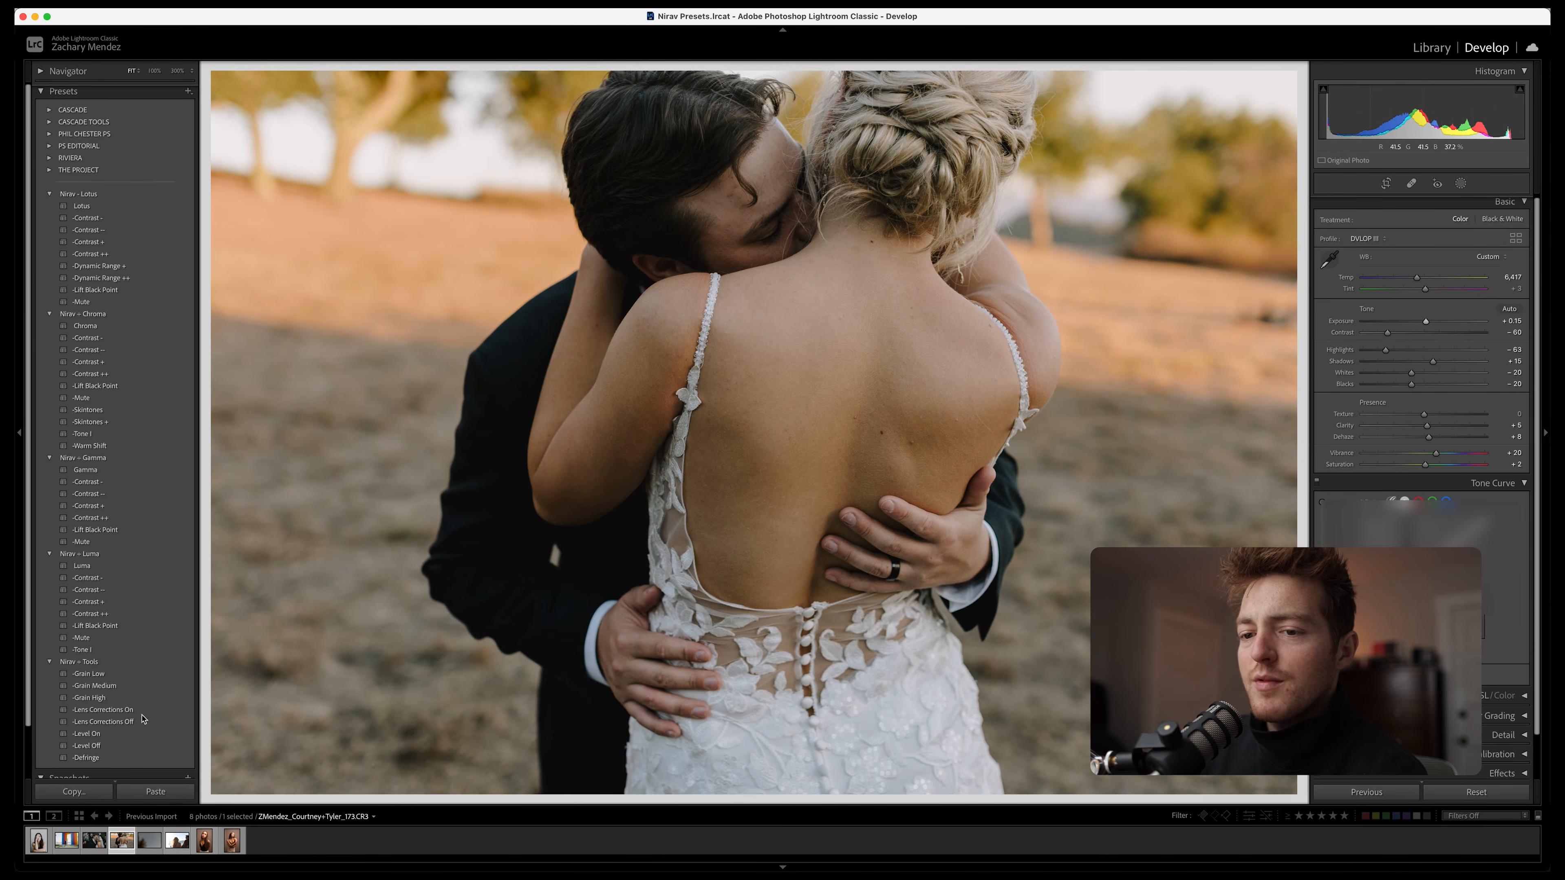
Apply Grain High and the Lotus Contrast ++ and Dynamic Range ++ presets to the embrace photo, and compare it with the original
click(103, 701)
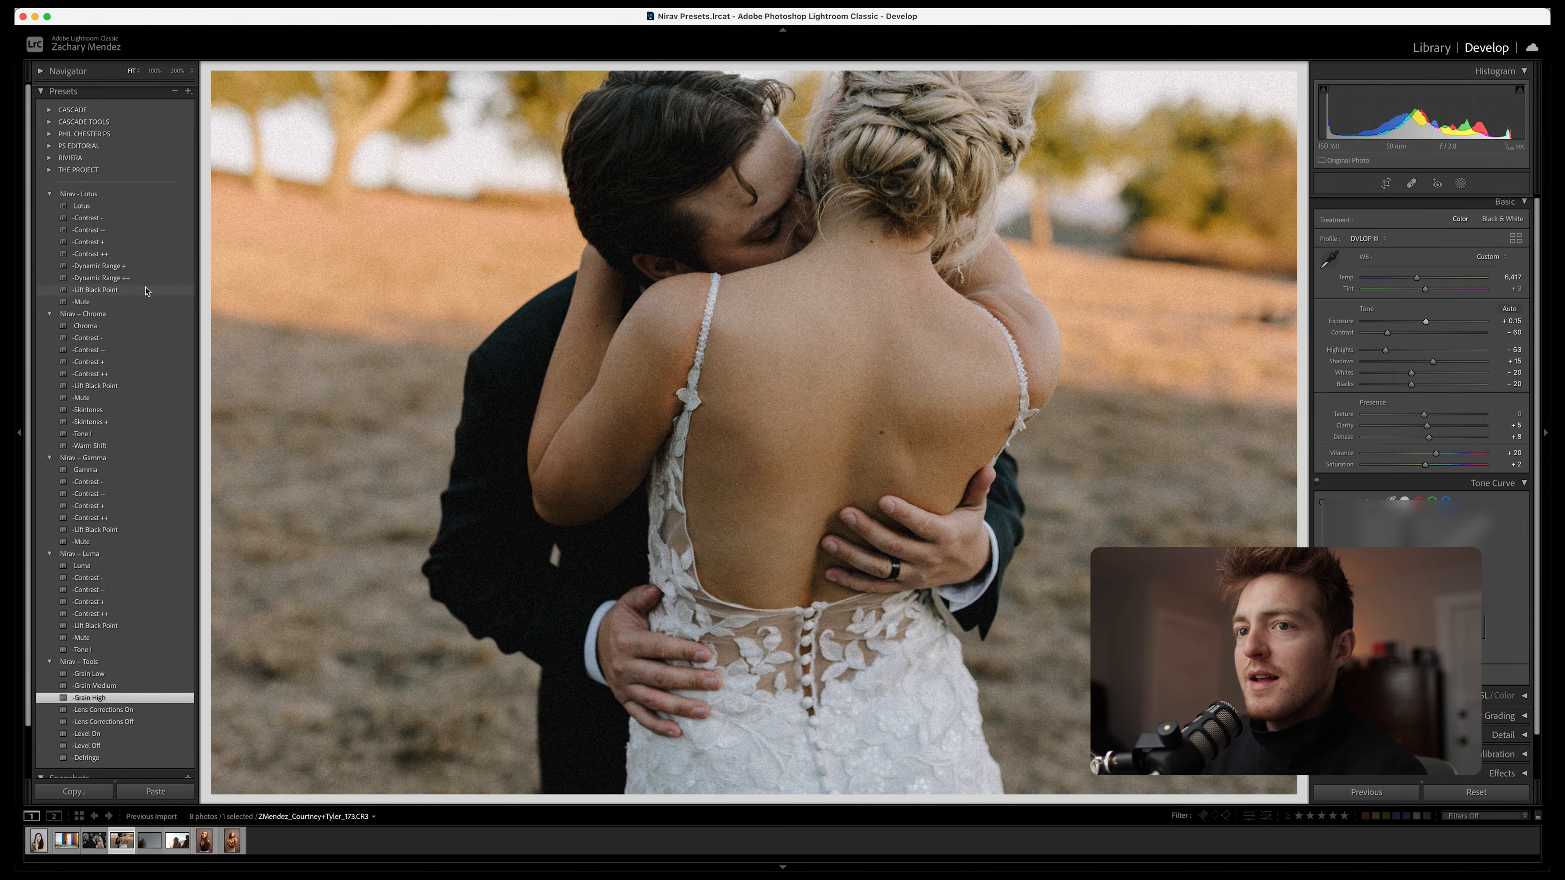
click(124, 255)
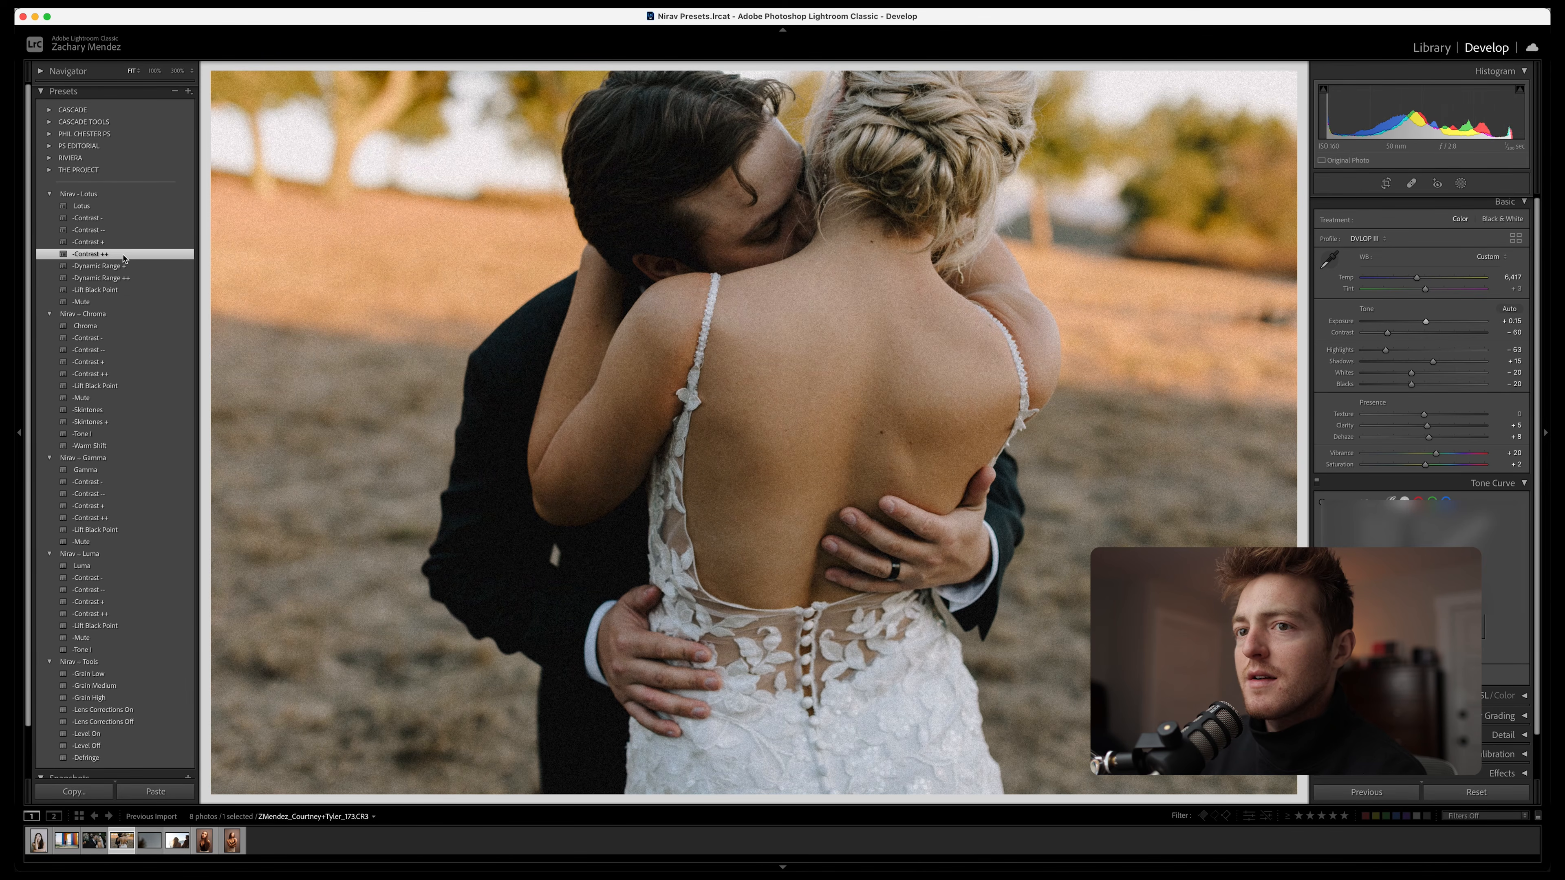
click(121, 277)
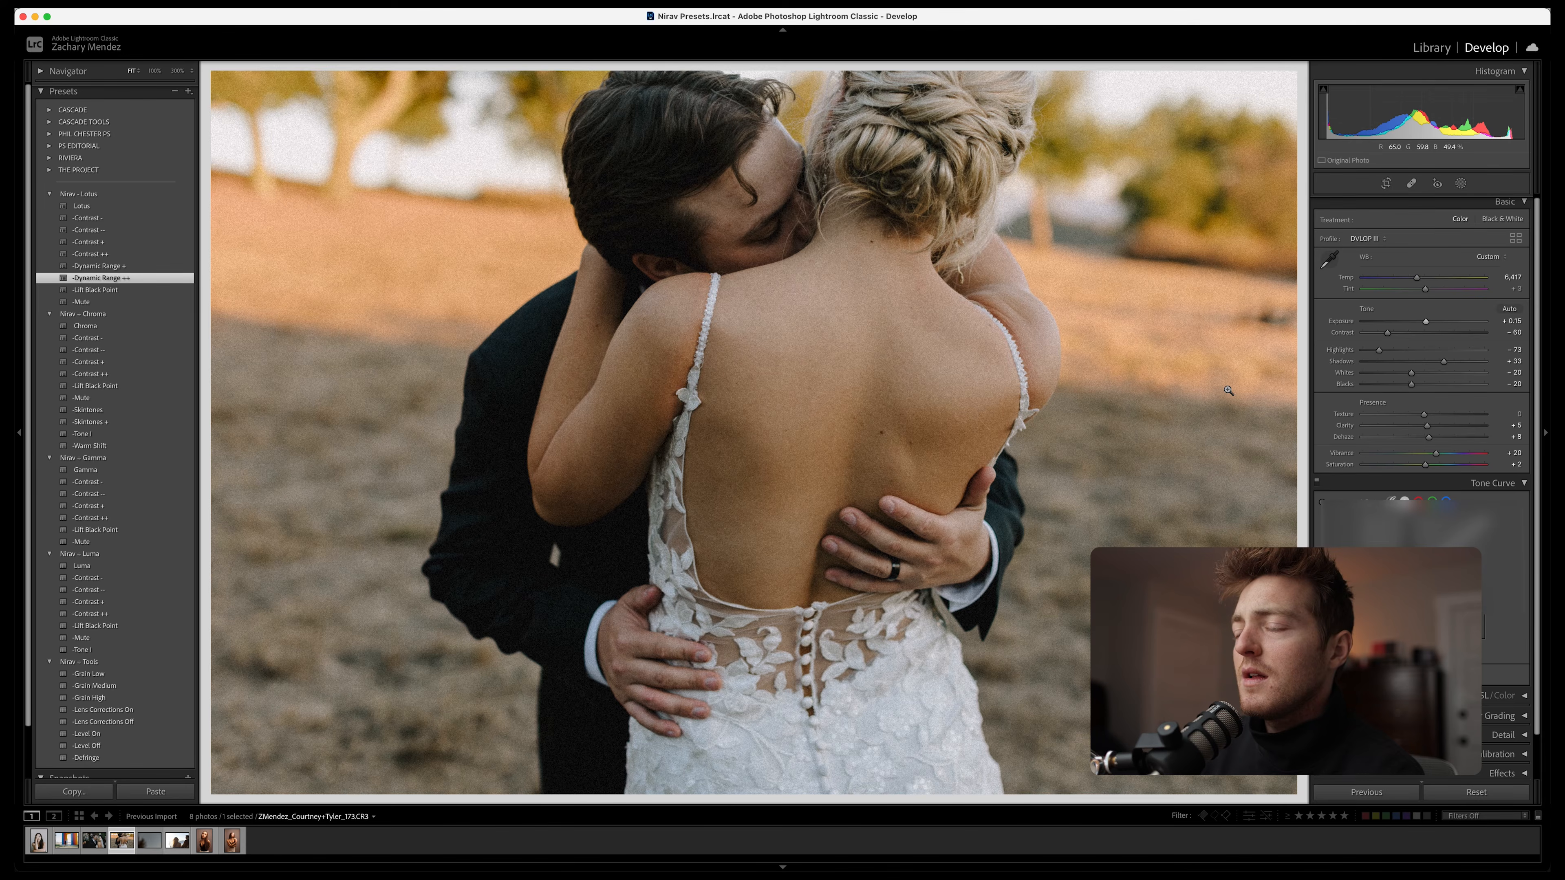
key(backslash)
key(backslash)
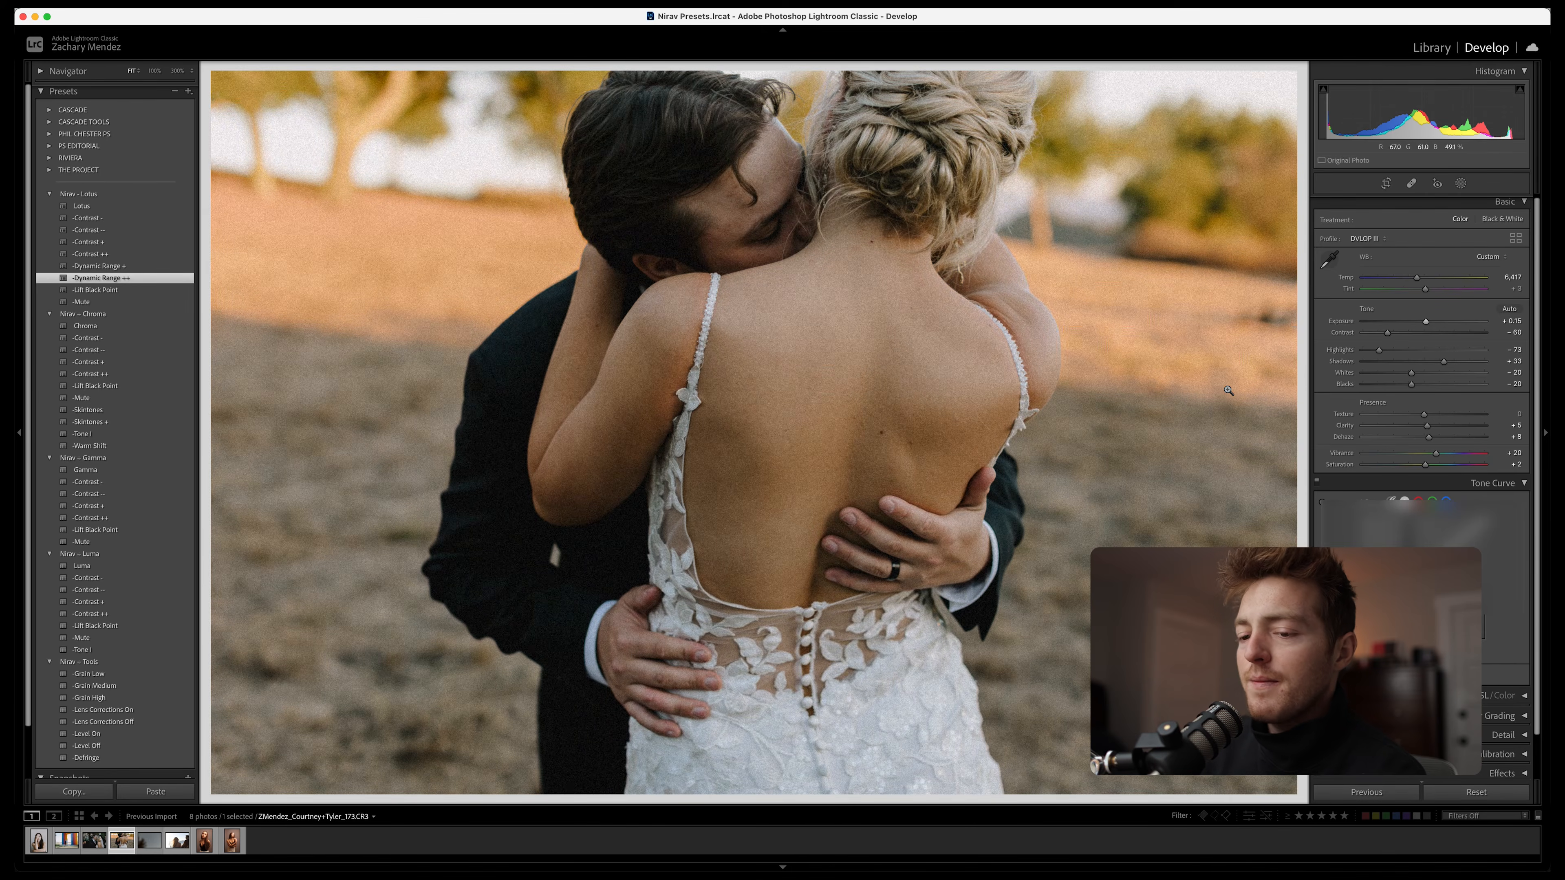
Open the crescent moon photo and apply the Gamma preset with its Contrast ++, Lift Black Point and Mute variations
key(Right)
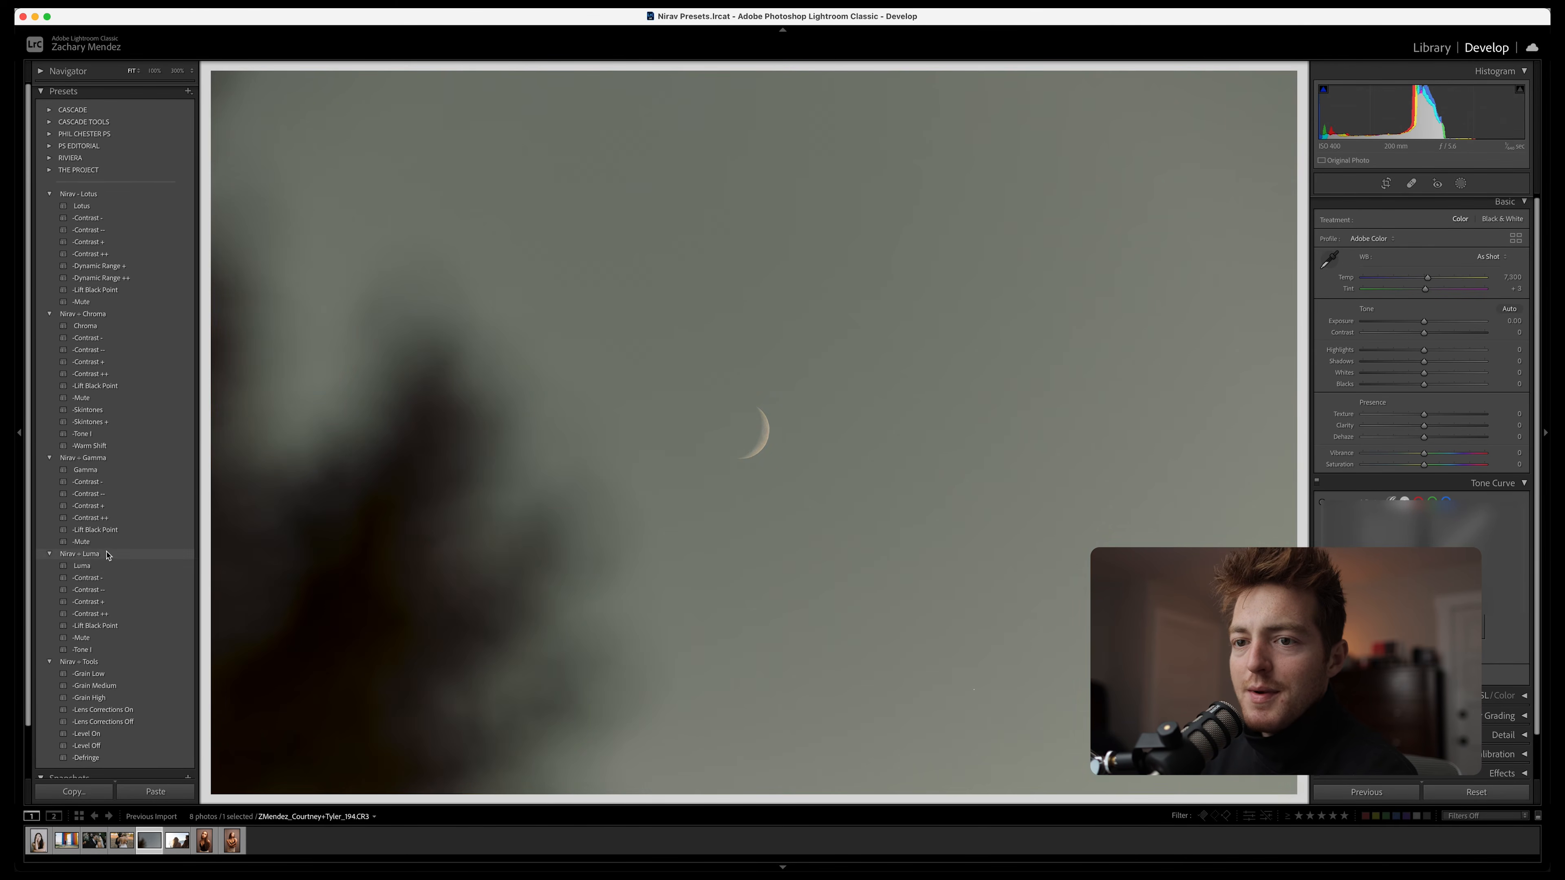
click(99, 471)
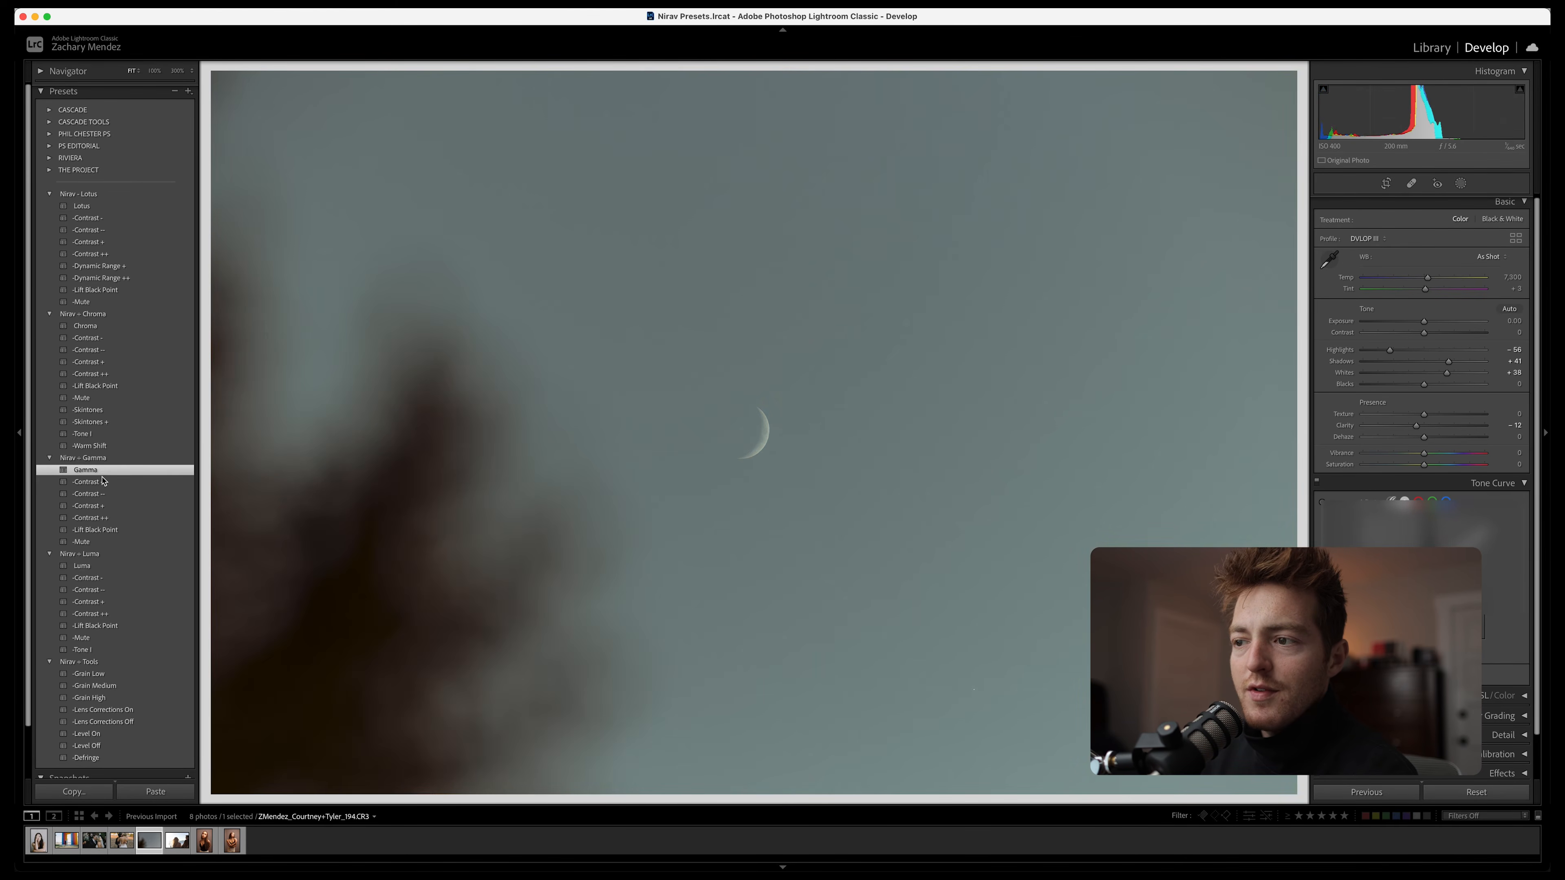
click(102, 518)
click(105, 530)
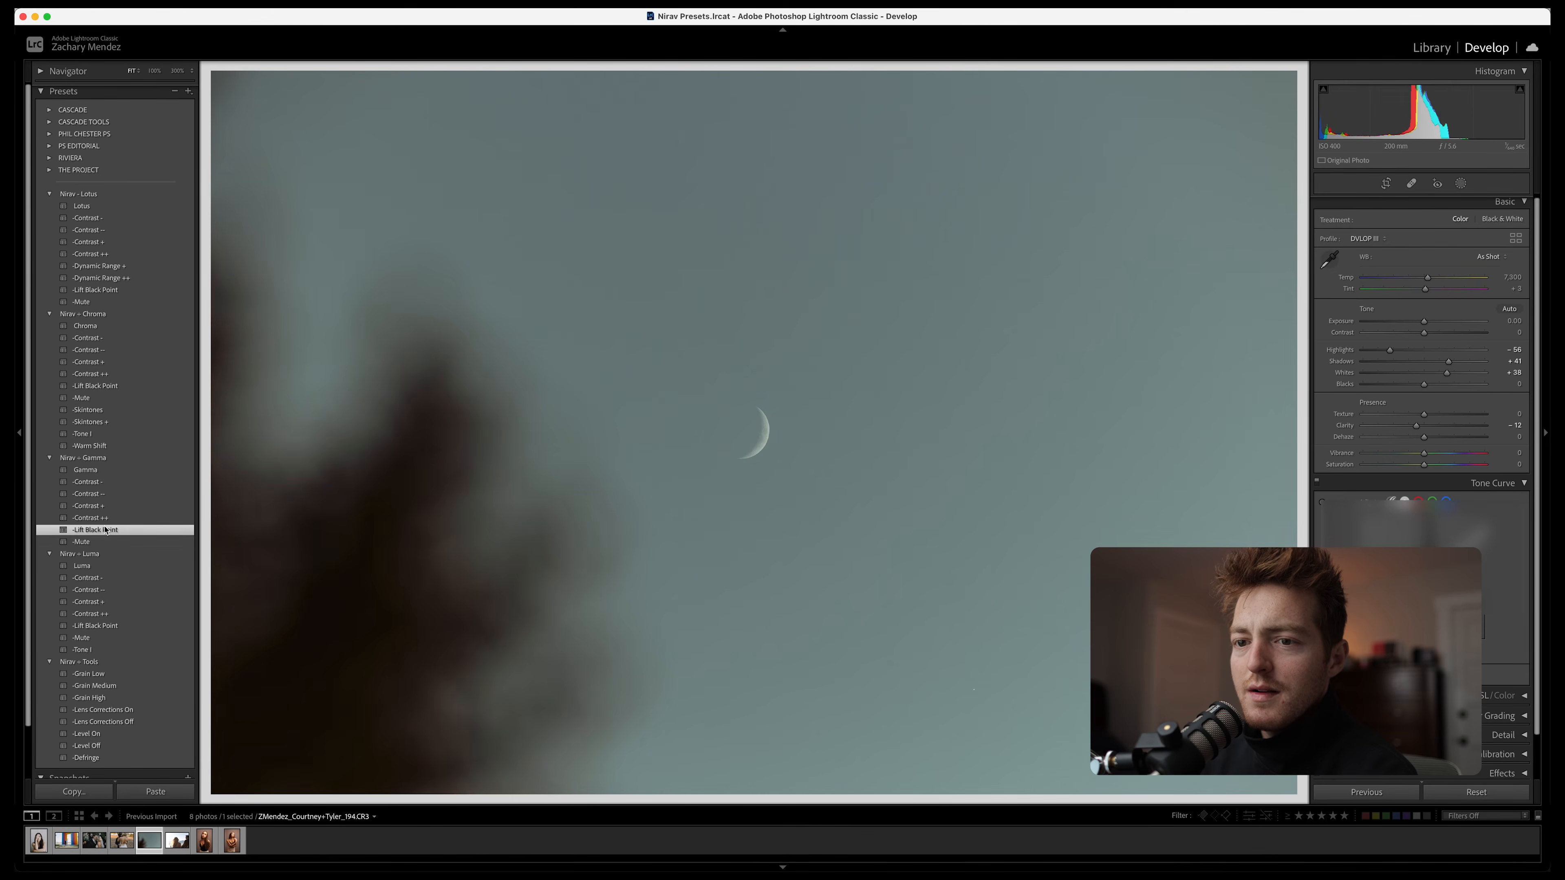
click(99, 542)
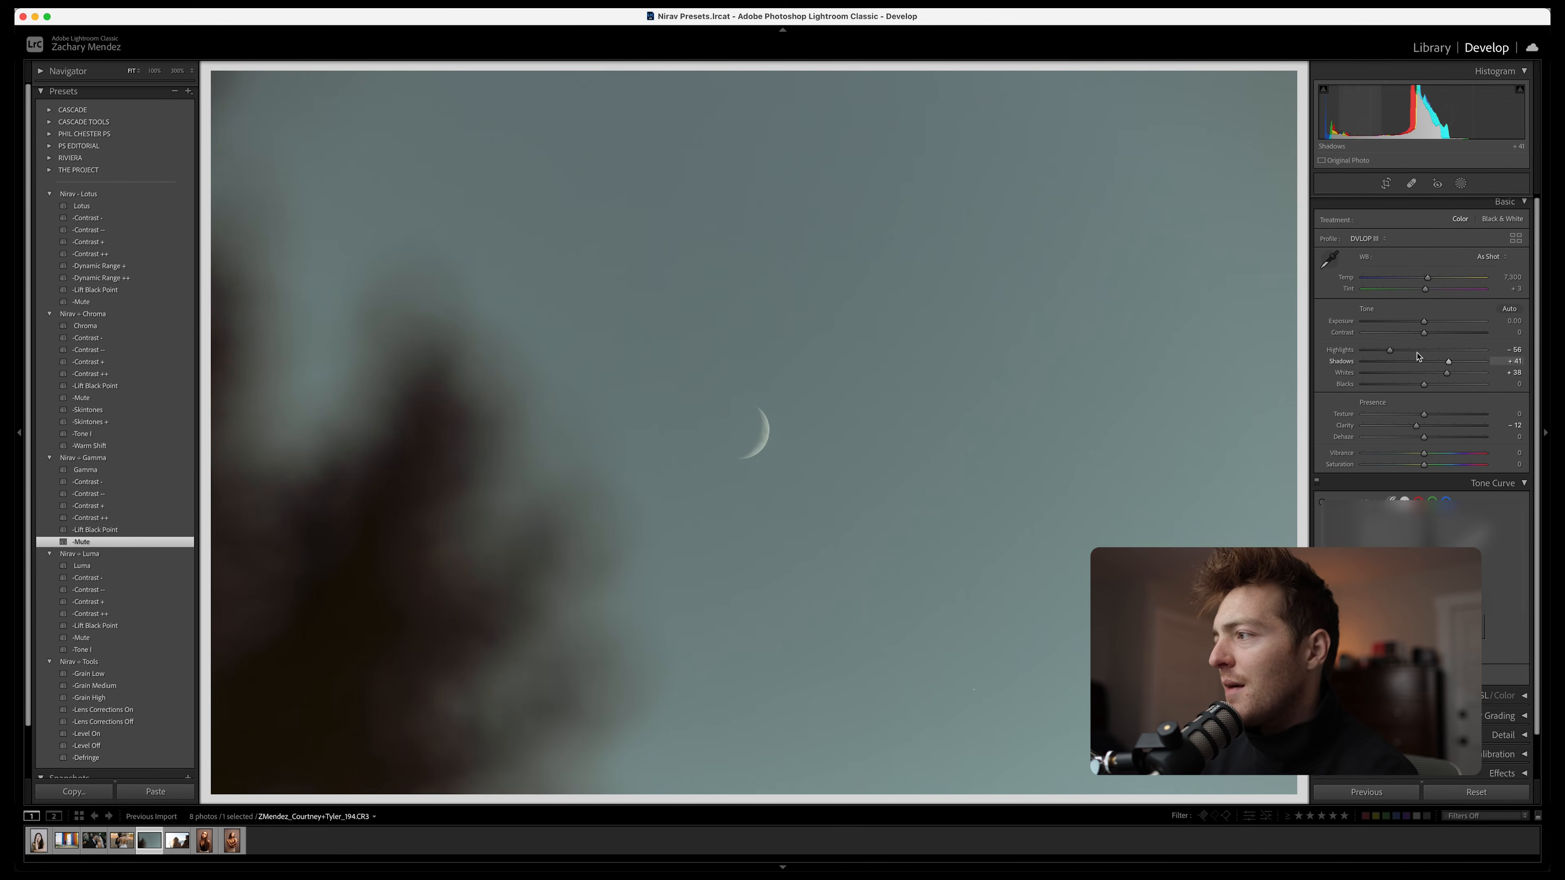
Set the moon photo's Exposure to +0.35 and Highlights to -60, apply Grain High and compare with the original
drag(1430, 326, 1387, 351)
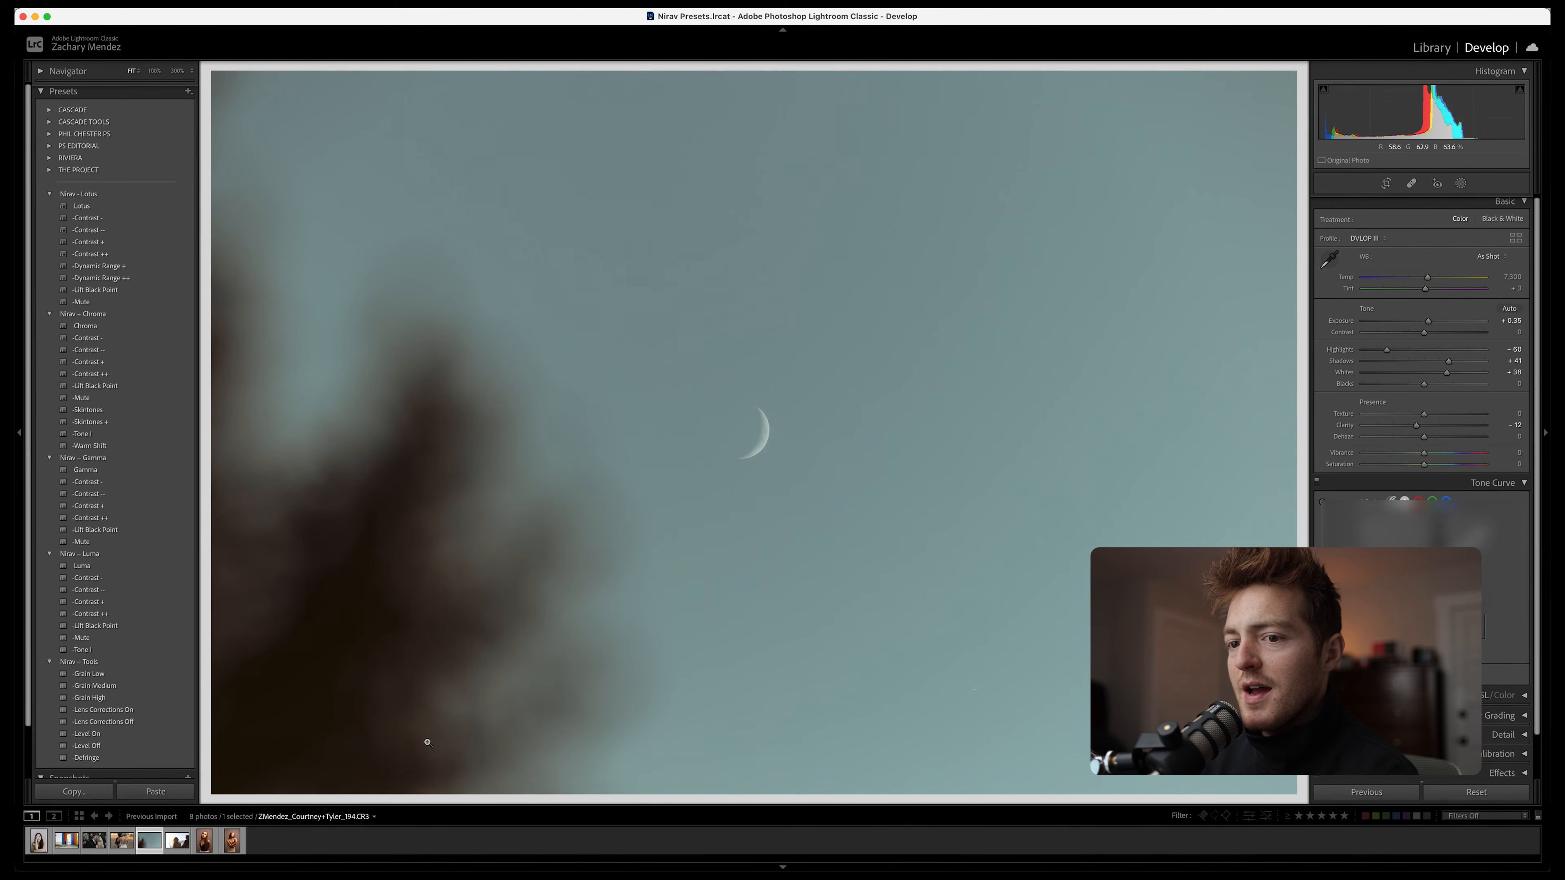
click(123, 697)
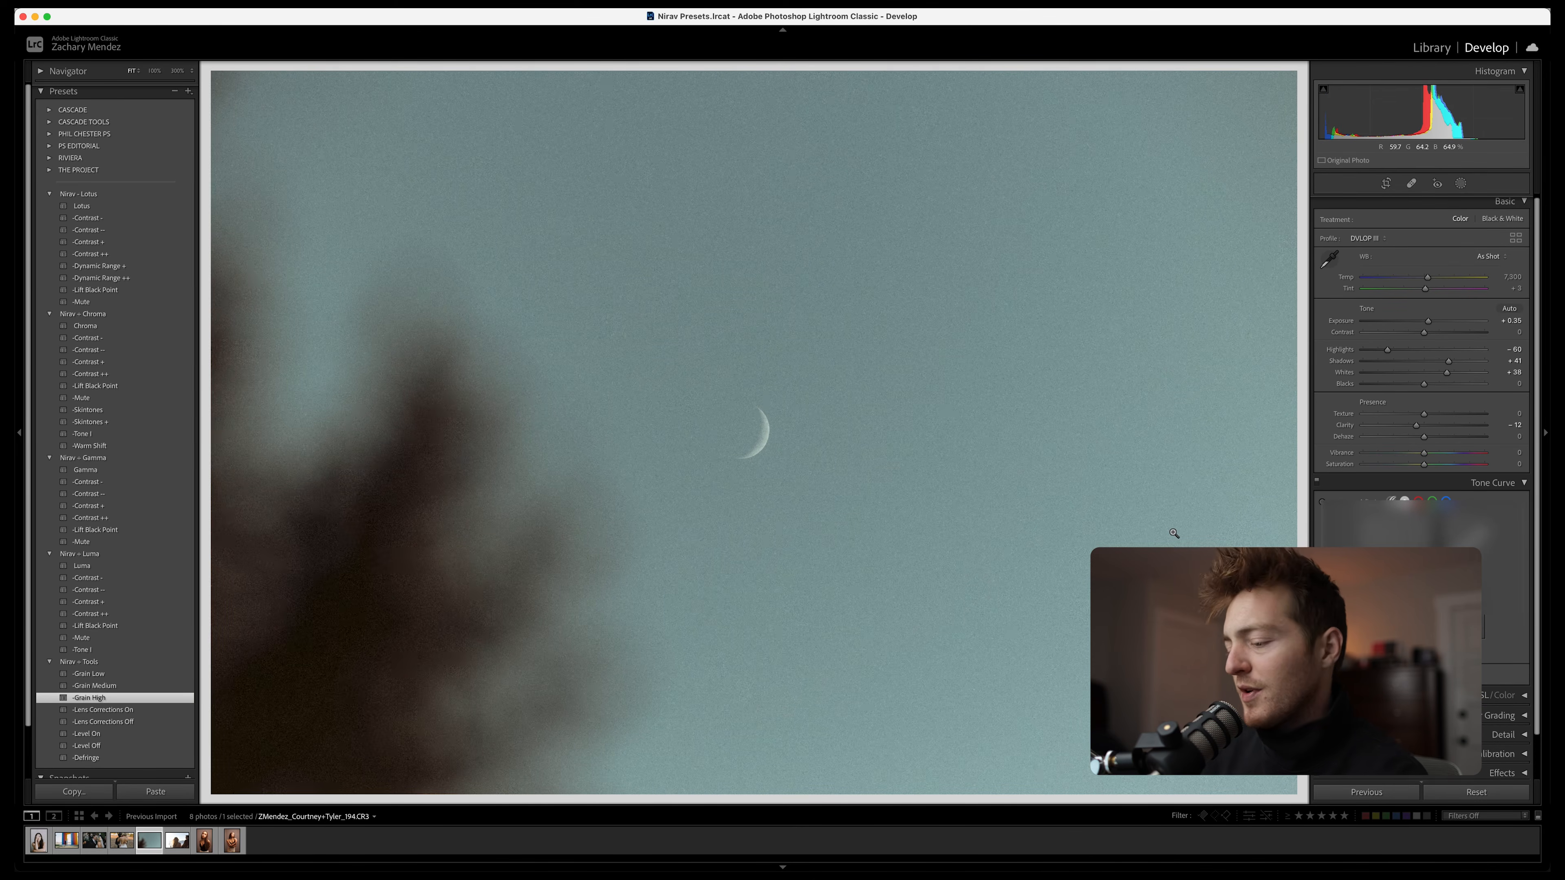
key(backslash)
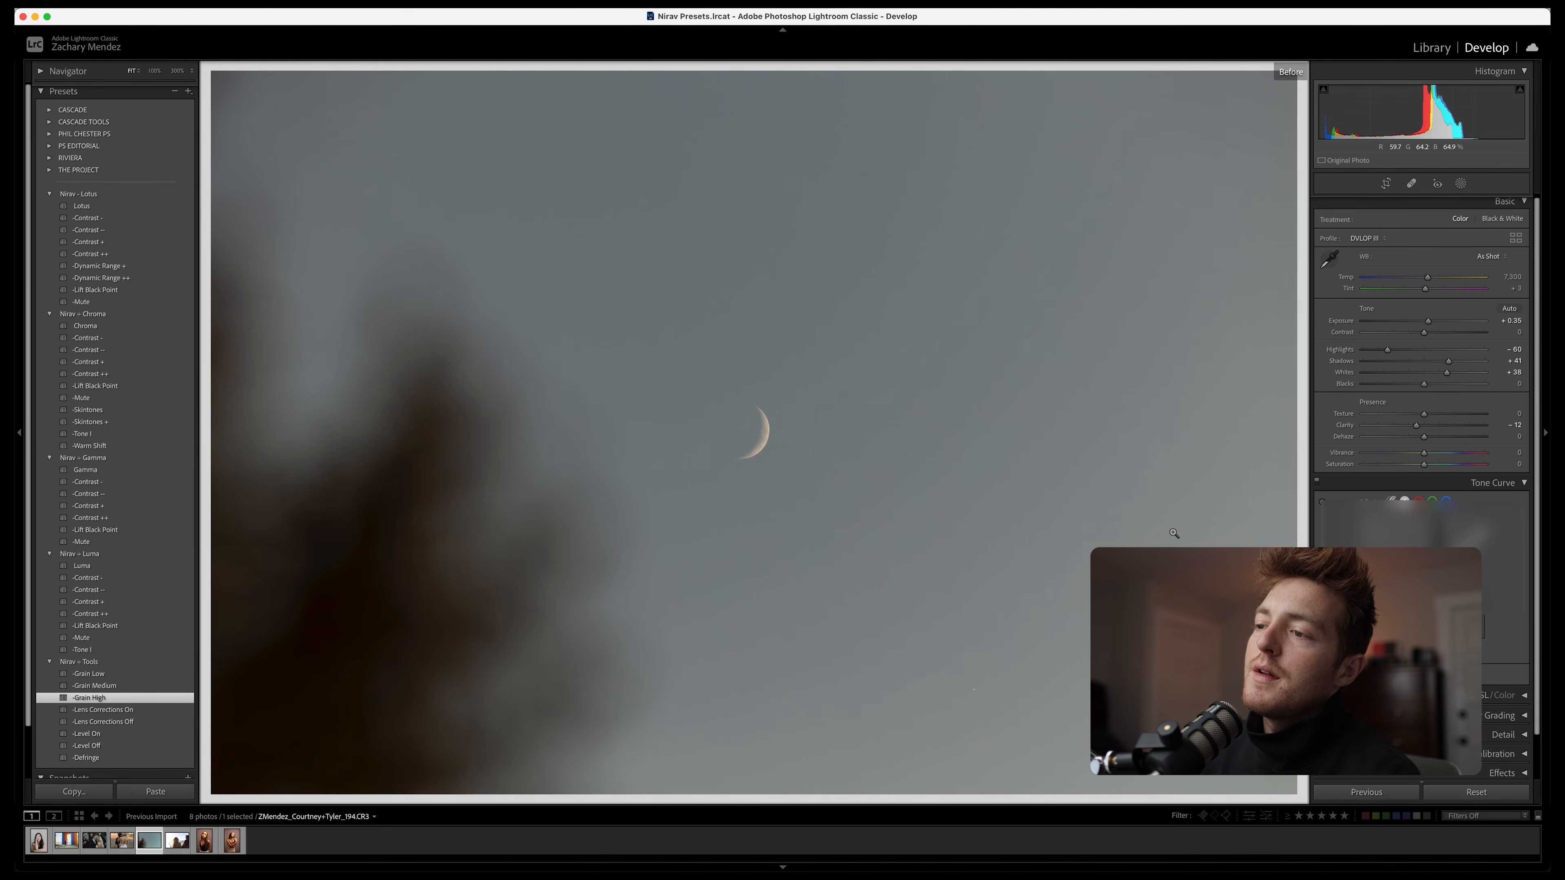
key(backslash)
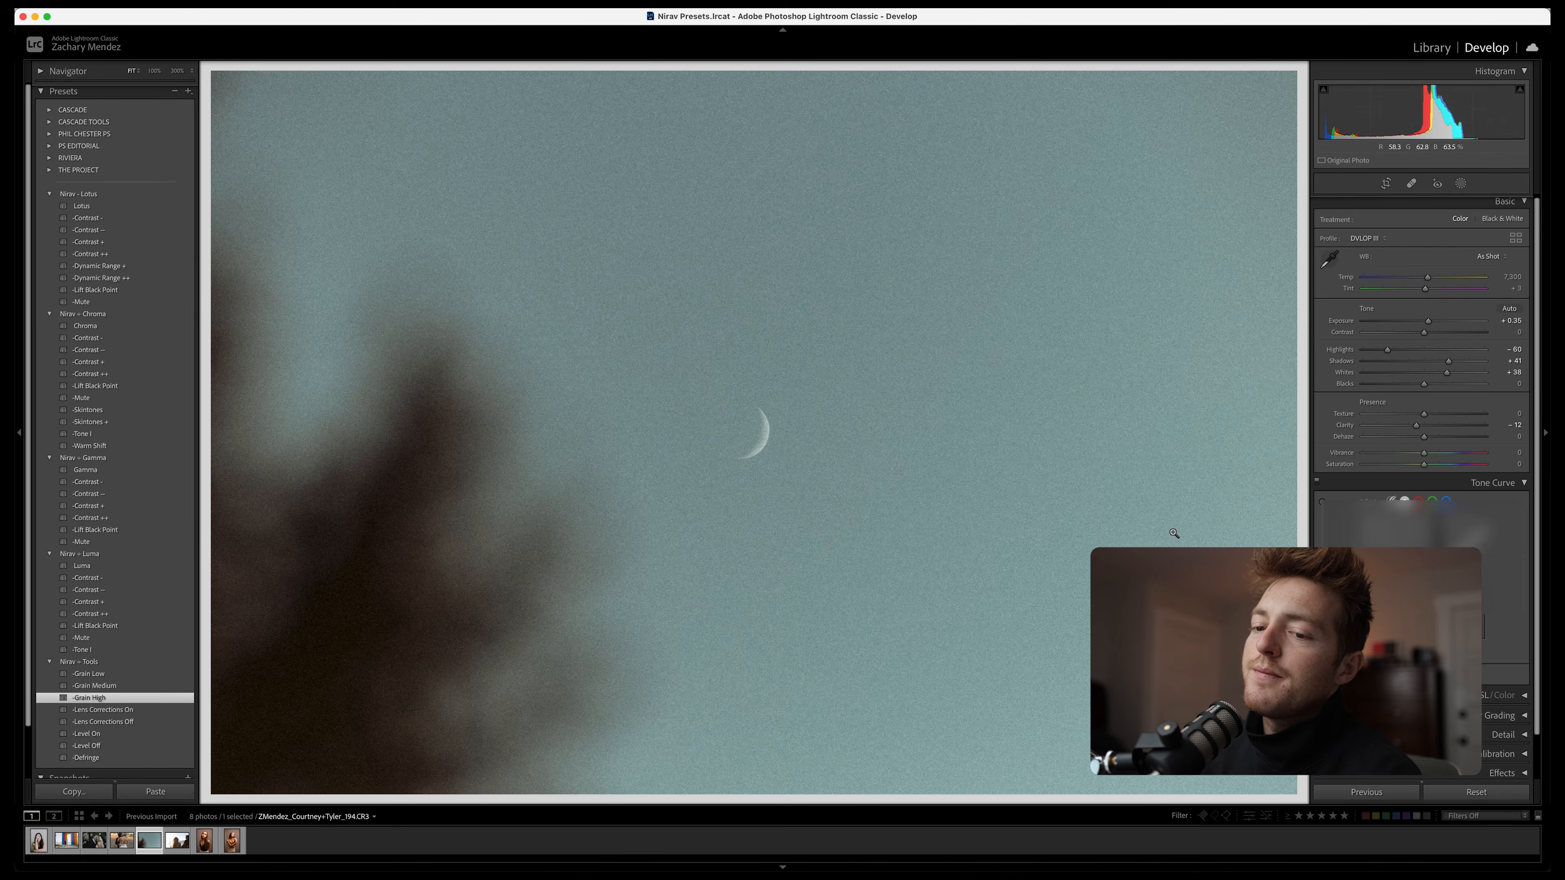
Open the photo of the couple by the sea and apply the Luma preset with its Contrast - variation
key(Right)
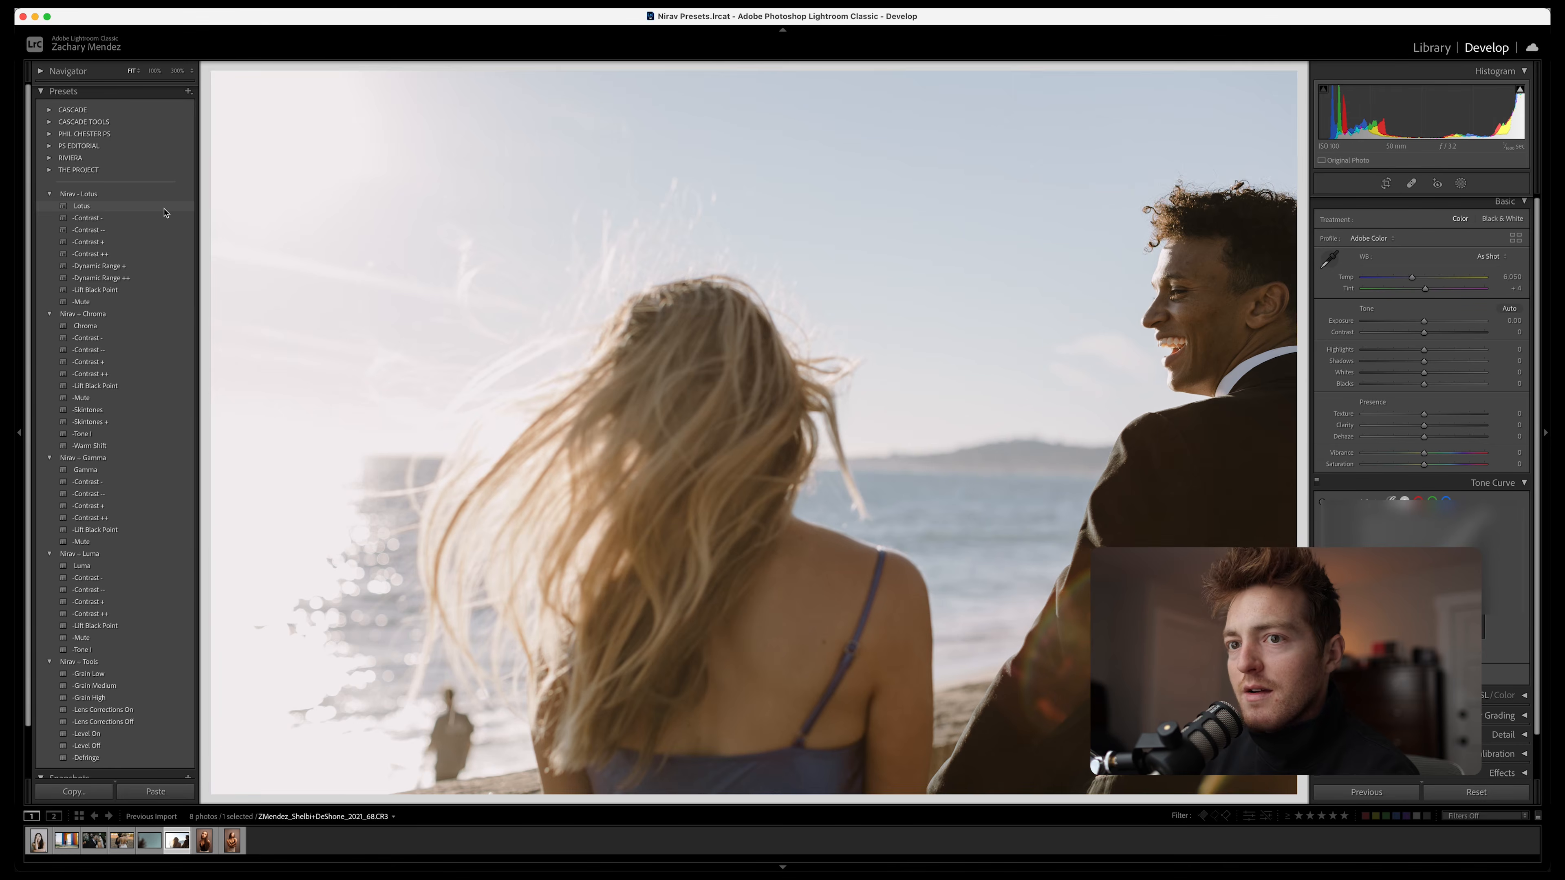
click(101, 567)
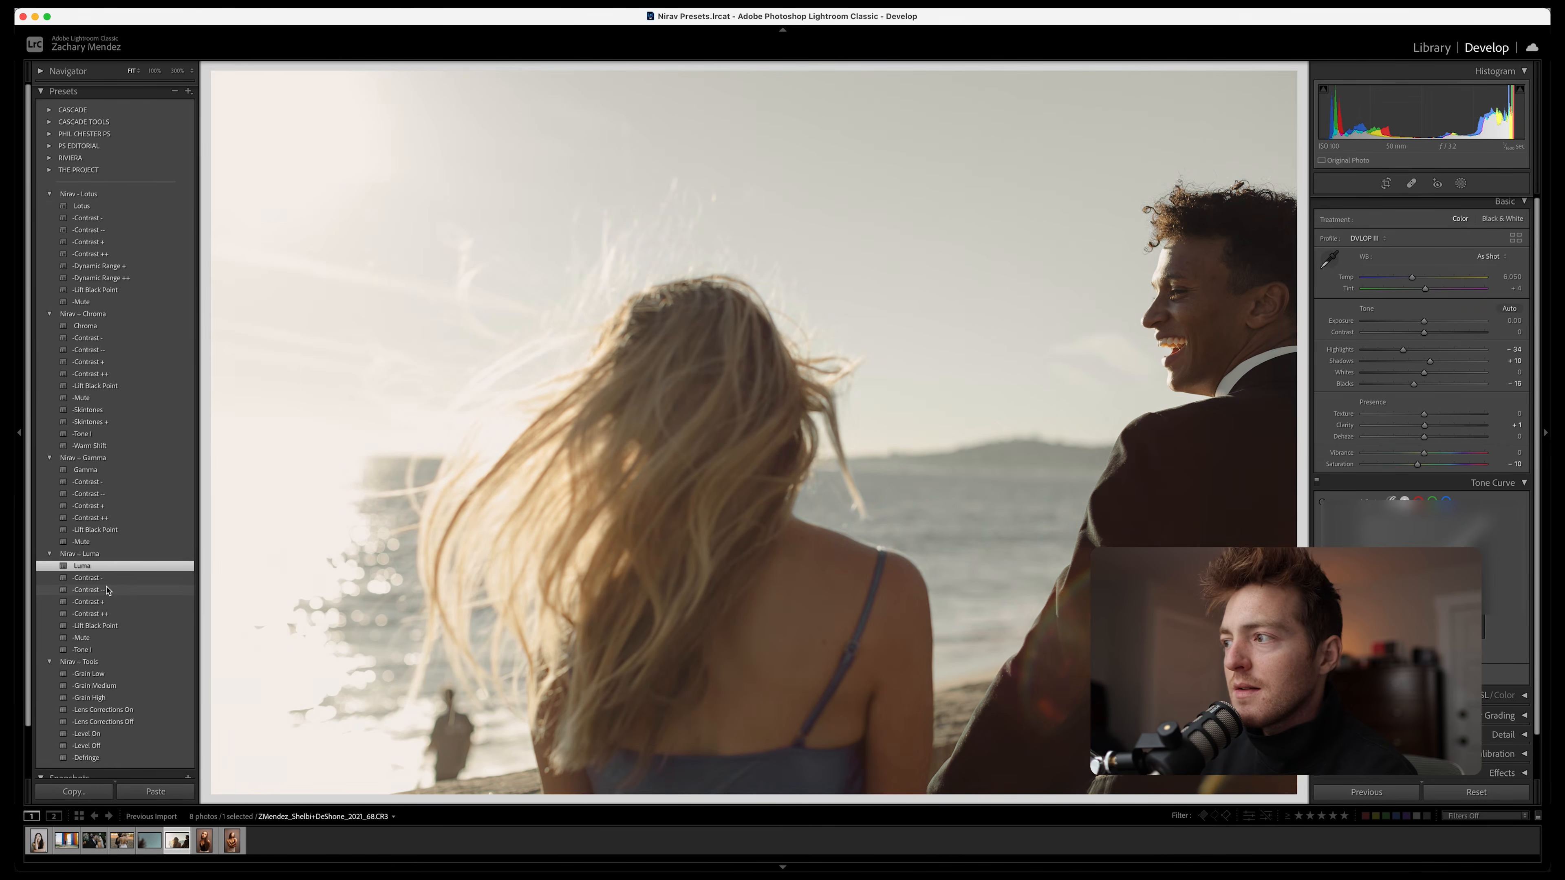
click(113, 581)
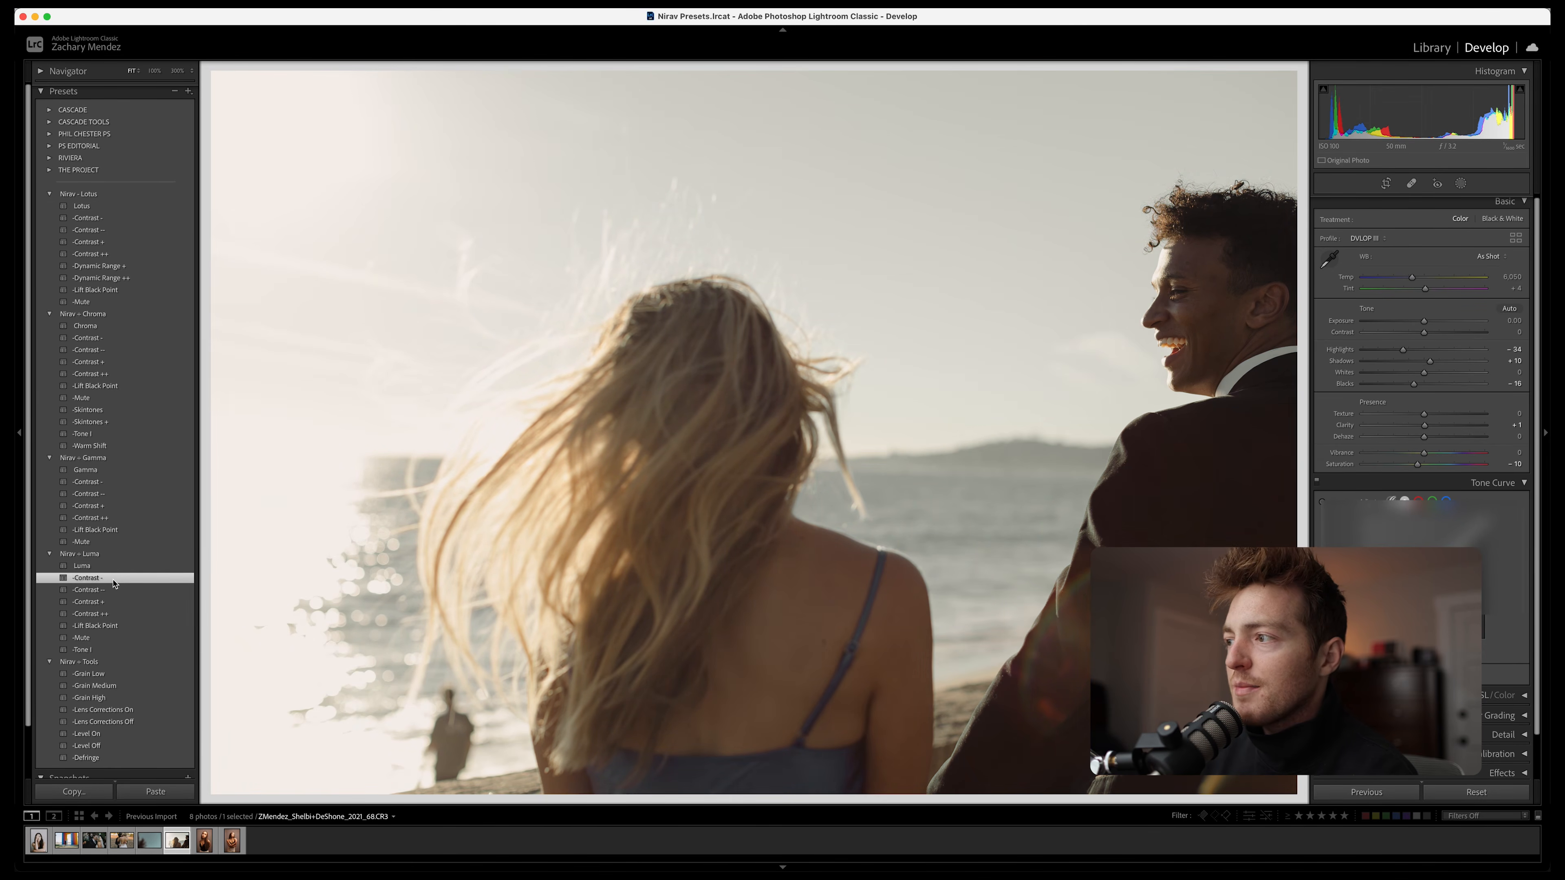
Set the seaside photo's Exposure to +0.15 and Highlights to -54, compare with the original and apply Grain High
drag(1424, 322, 1390, 349)
key(backslash)
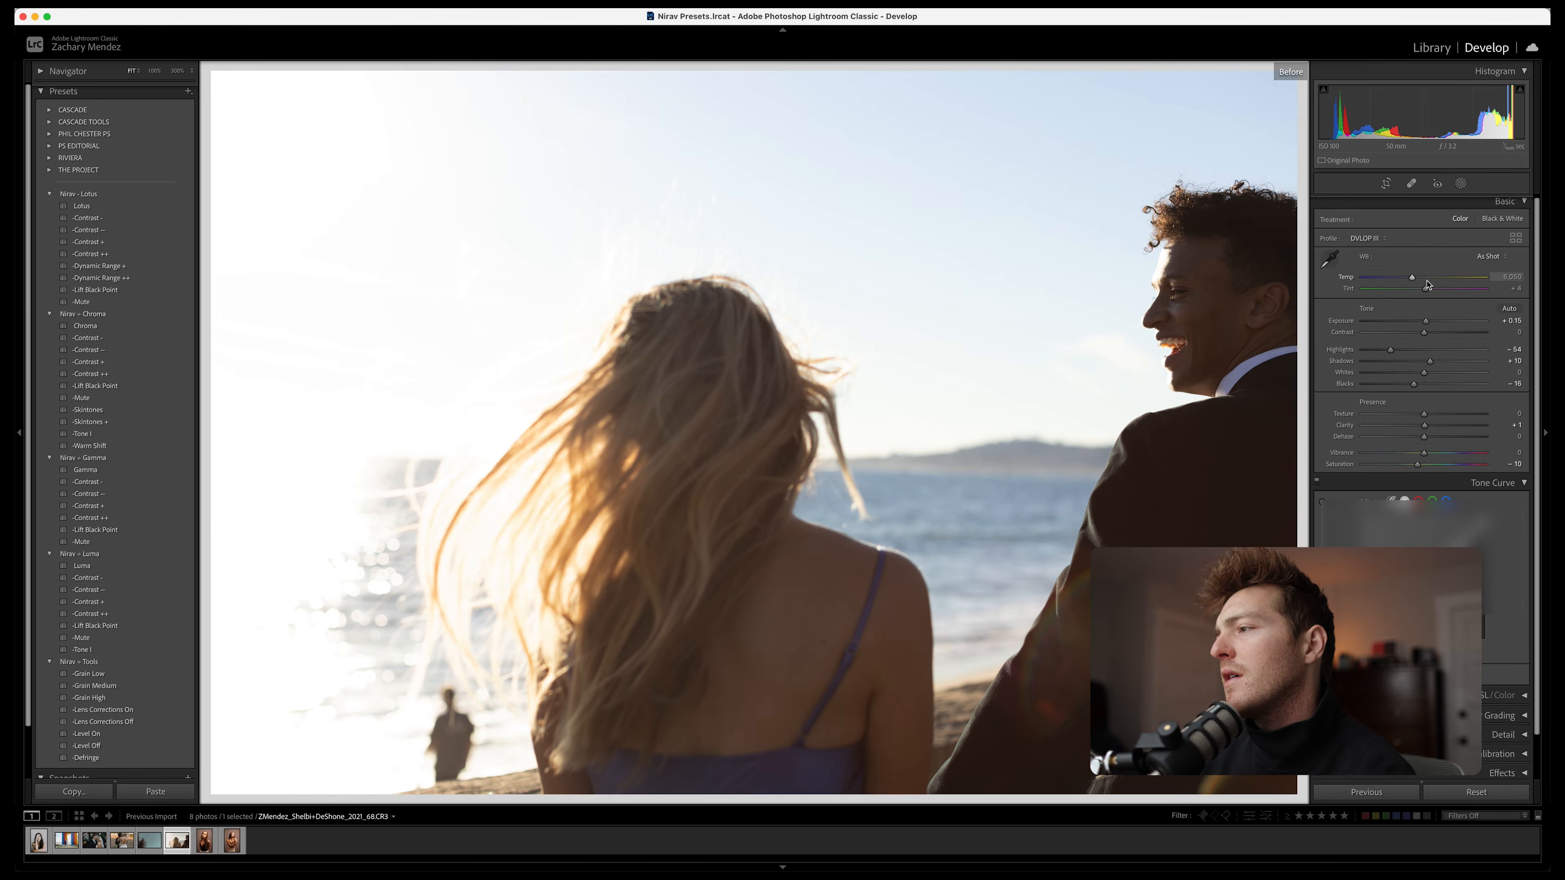
key(backslash)
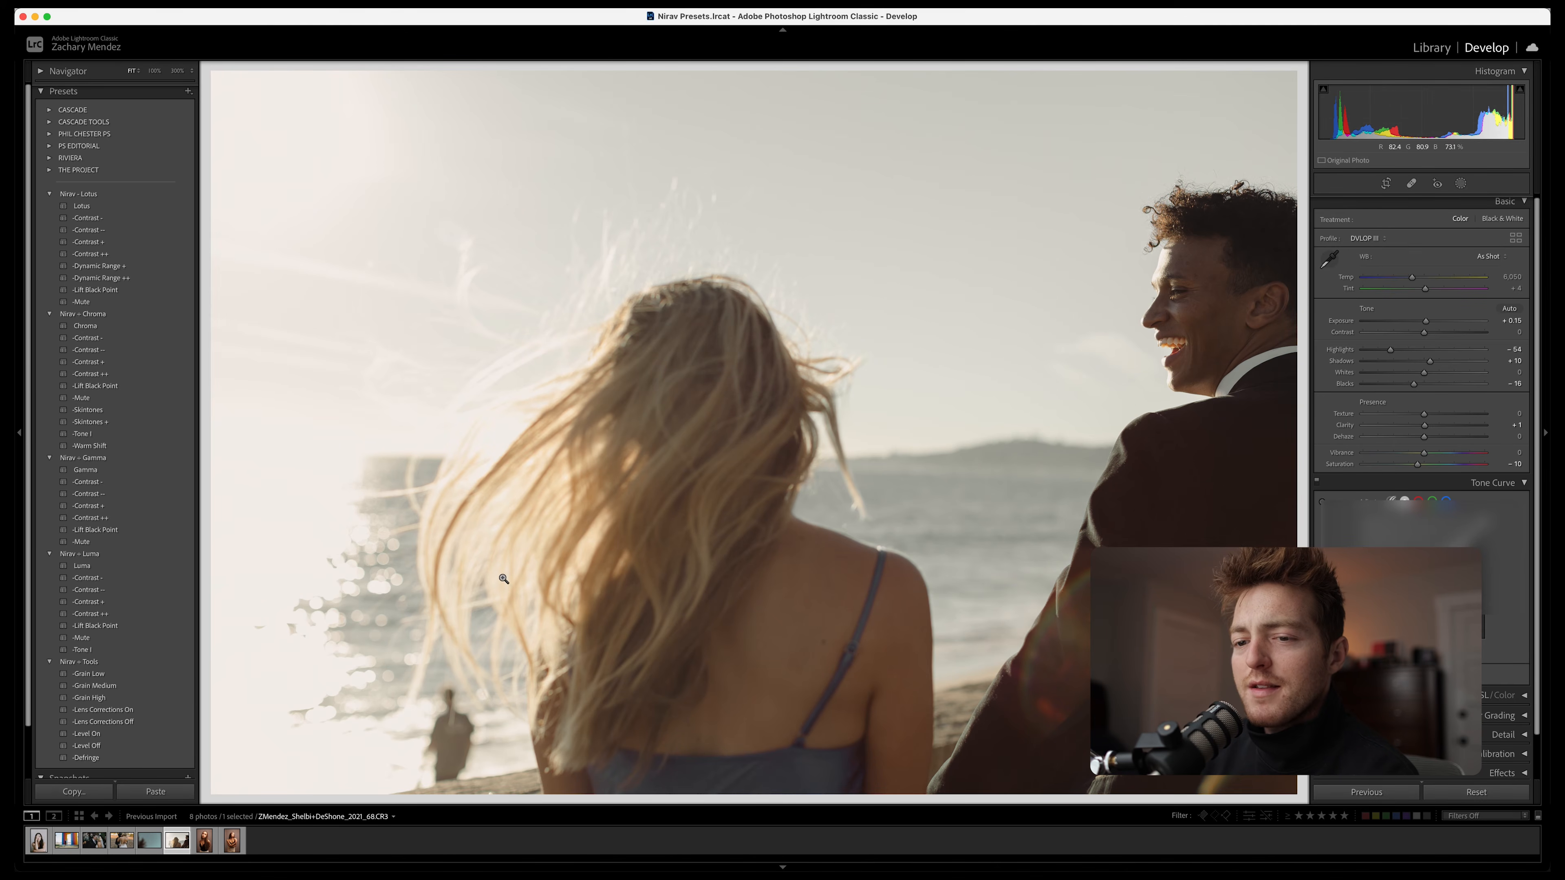
click(135, 697)
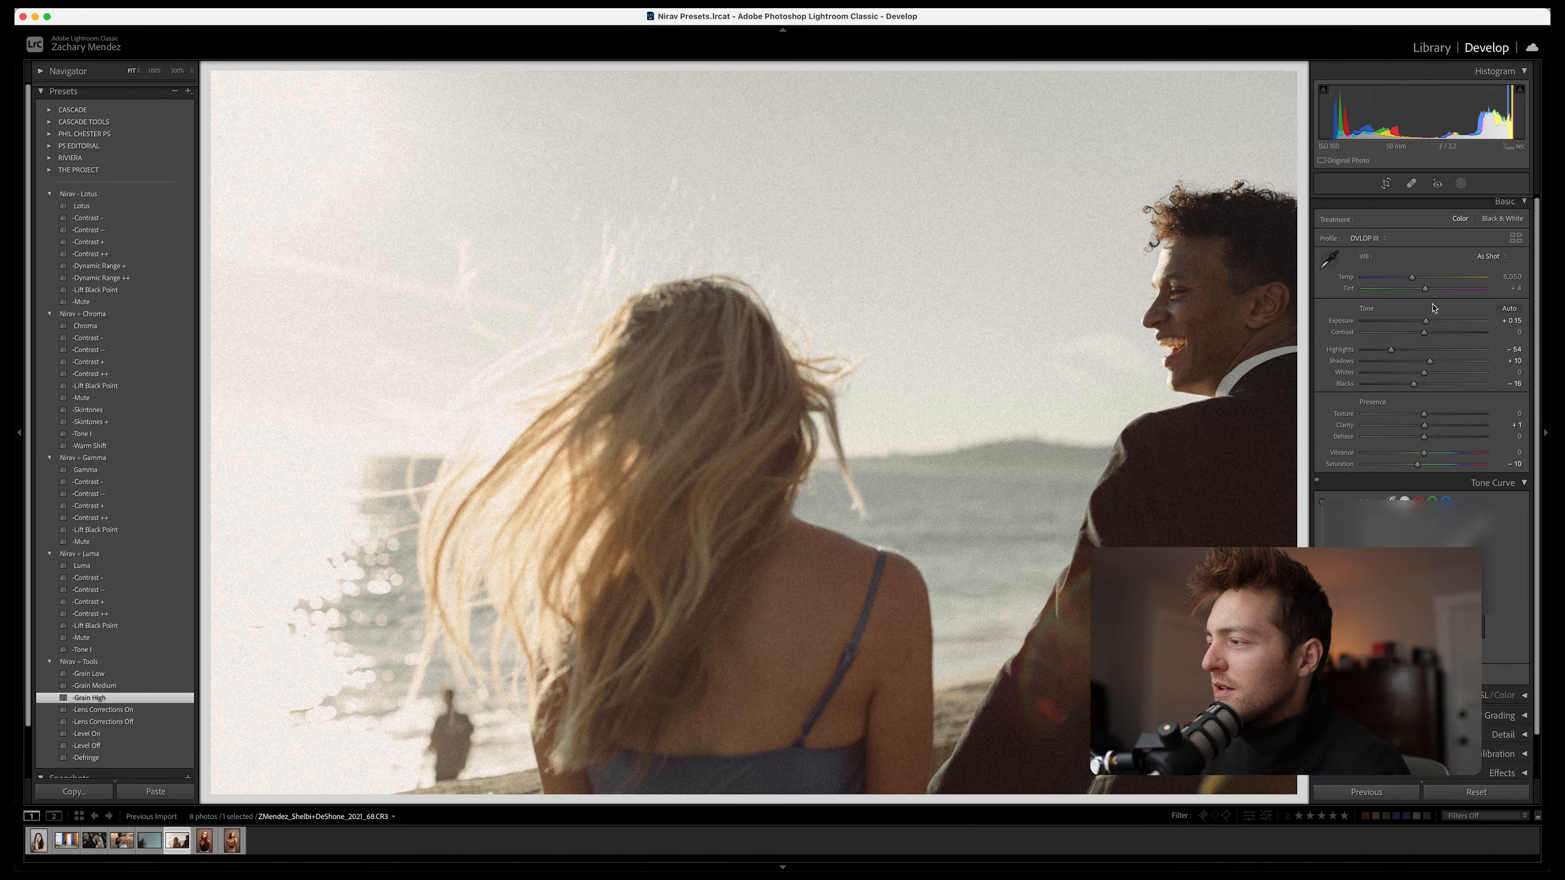
Compare the seaside photo with and without its tone curve, and inspect the curve's red and green channels
click(1317, 481)
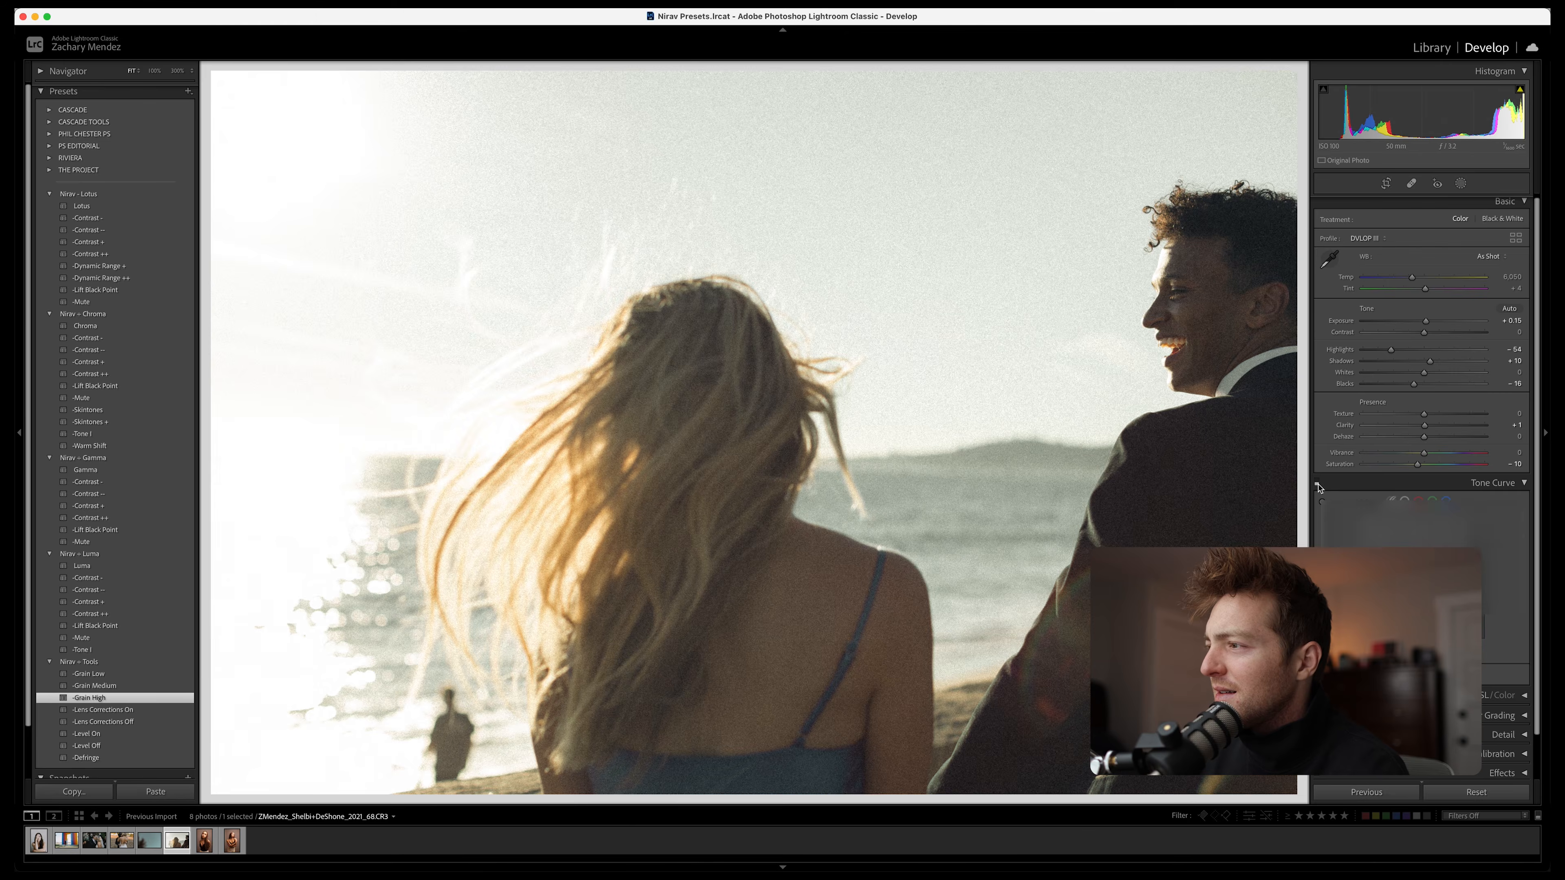
click(1317, 480)
click(1418, 500)
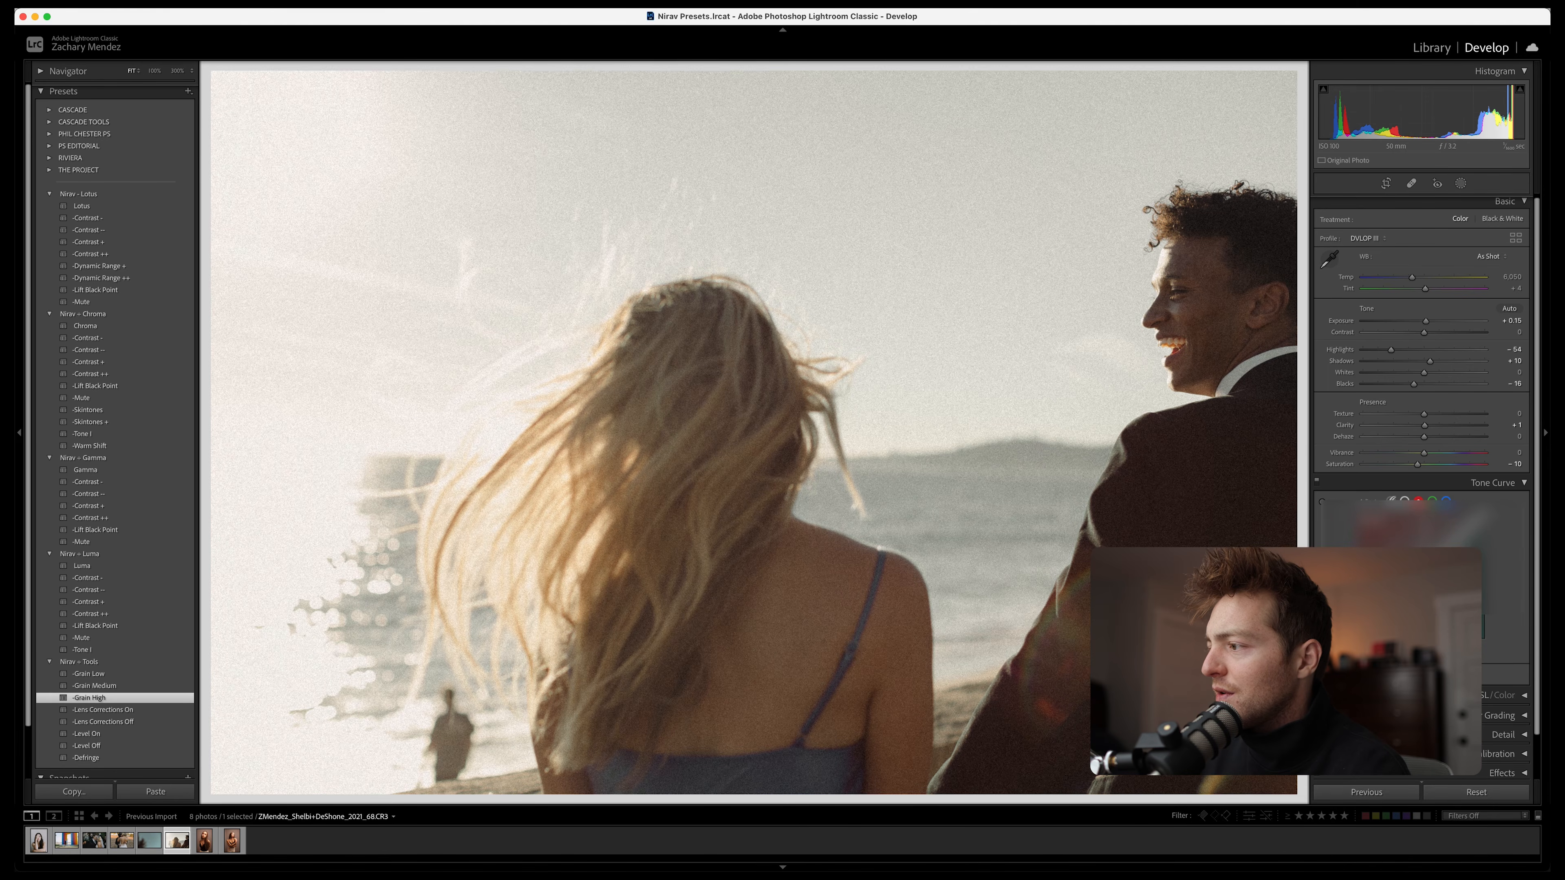
click(1432, 499)
scroll(1448, 490, down, 1)
click(1451, 481)
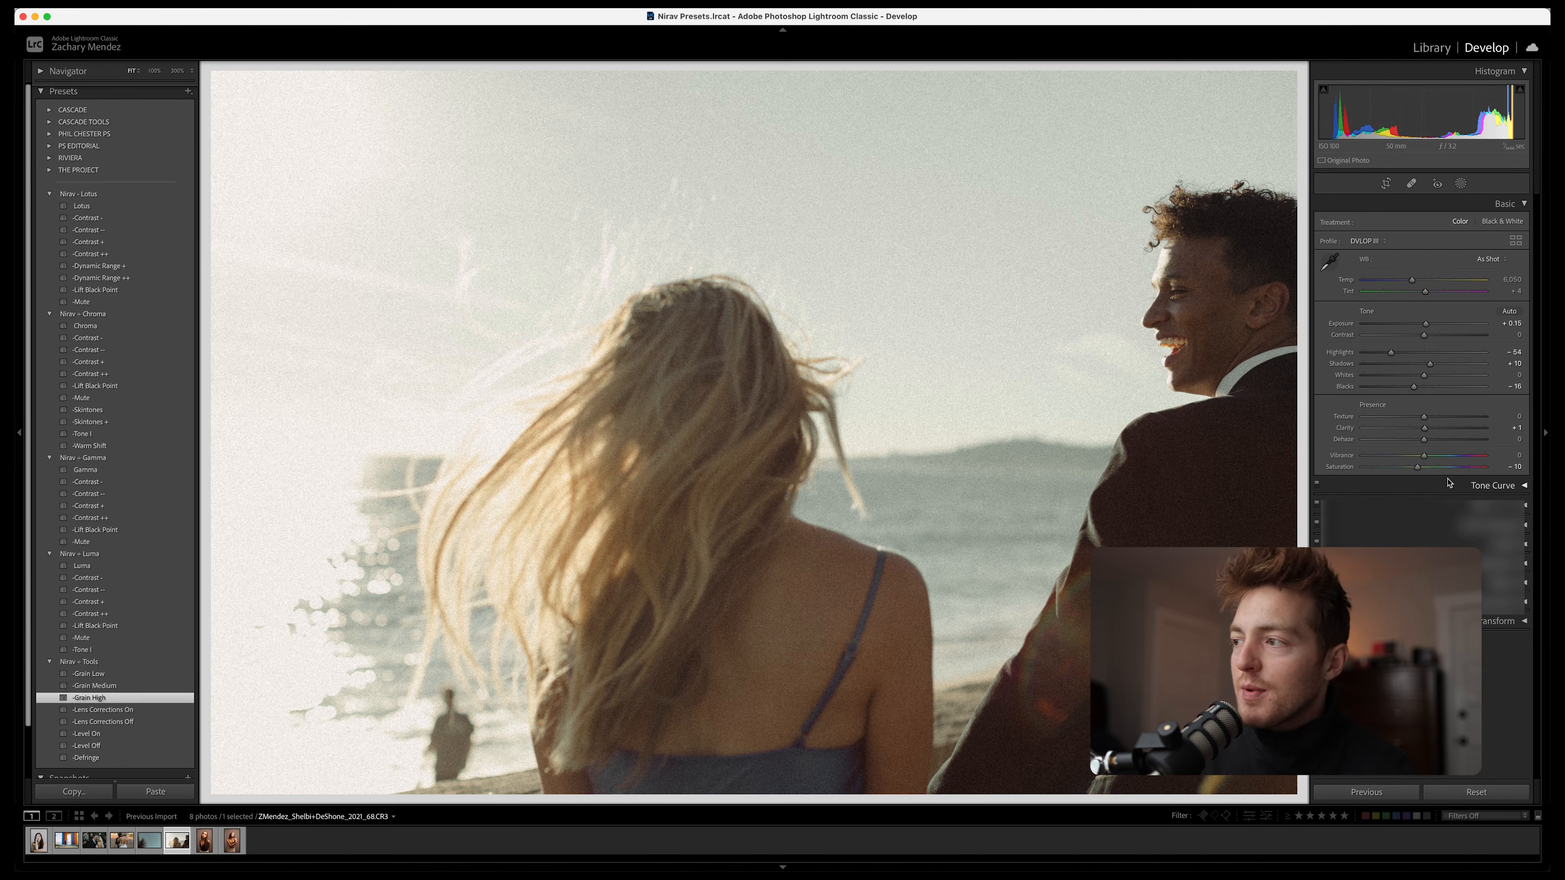